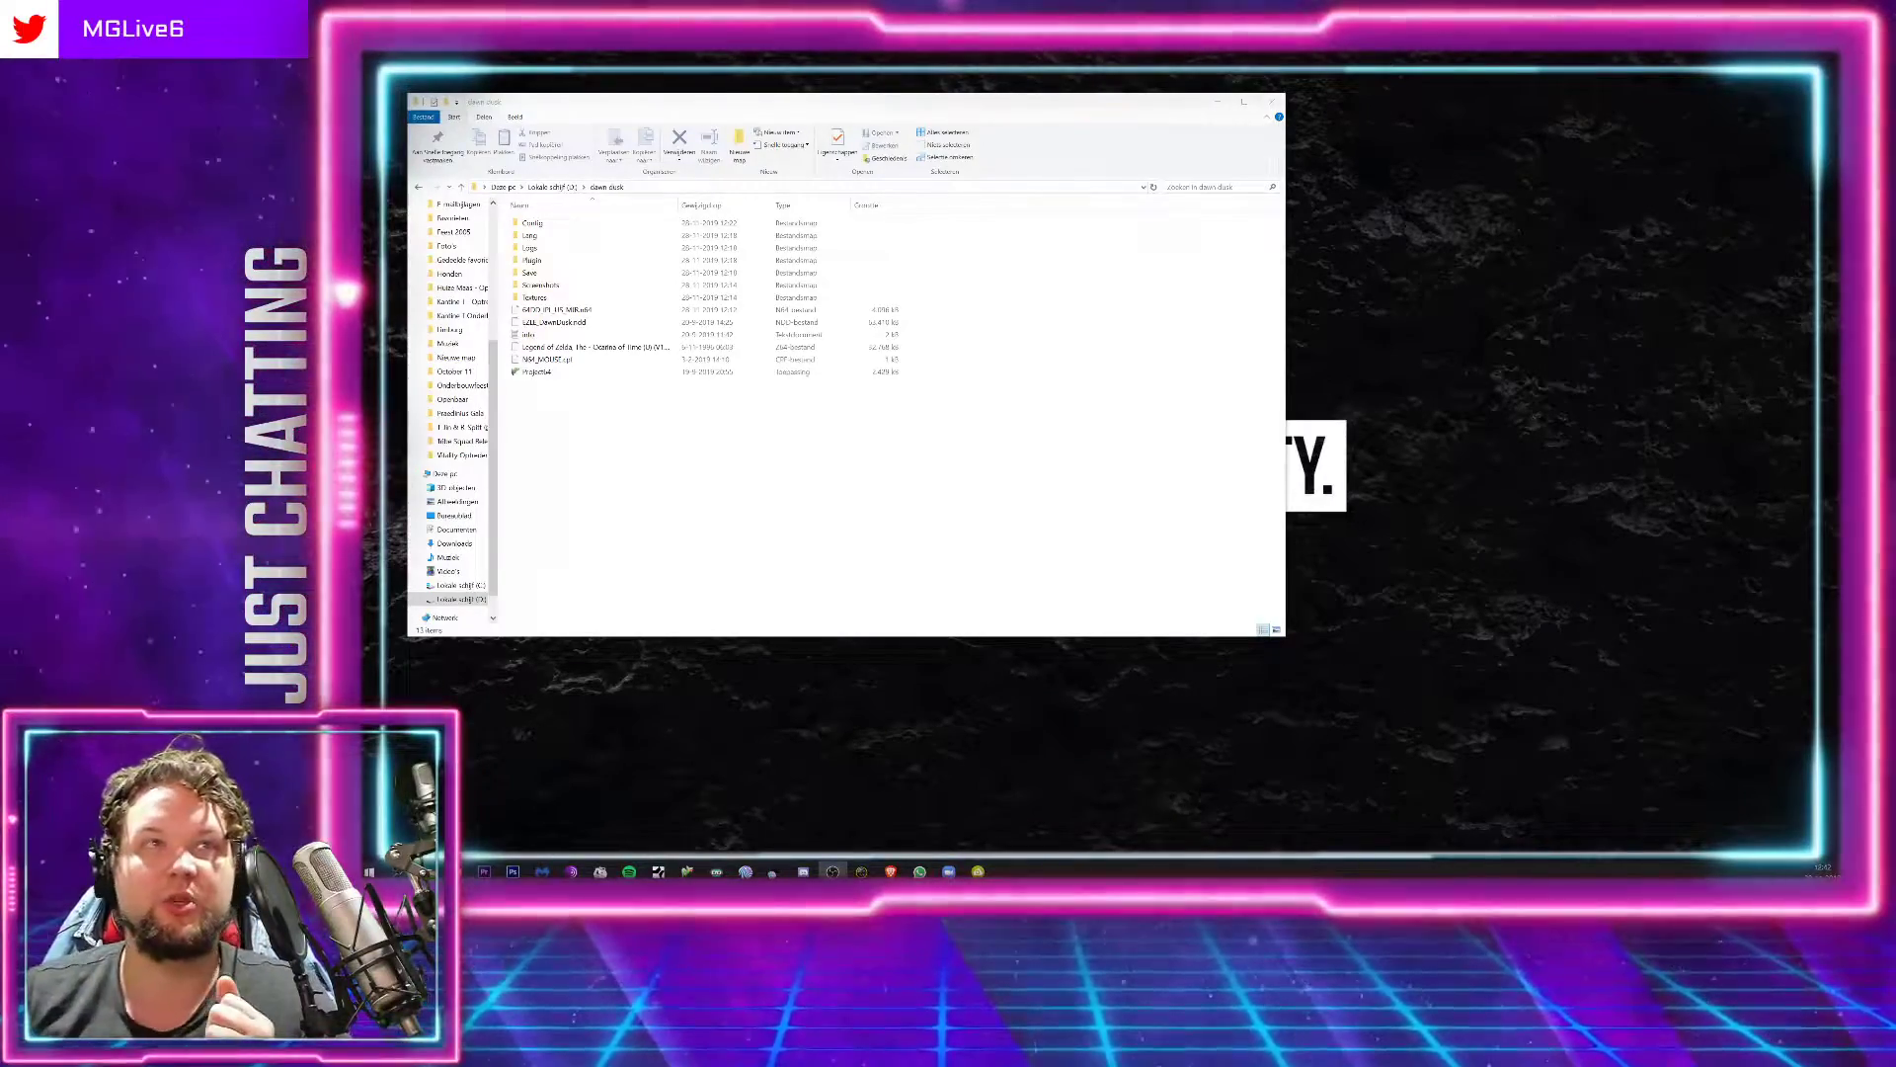
Step: Launch Project64 from the Dawn & Dusk folder and open the 64DD section of its settings
click(613, 435)
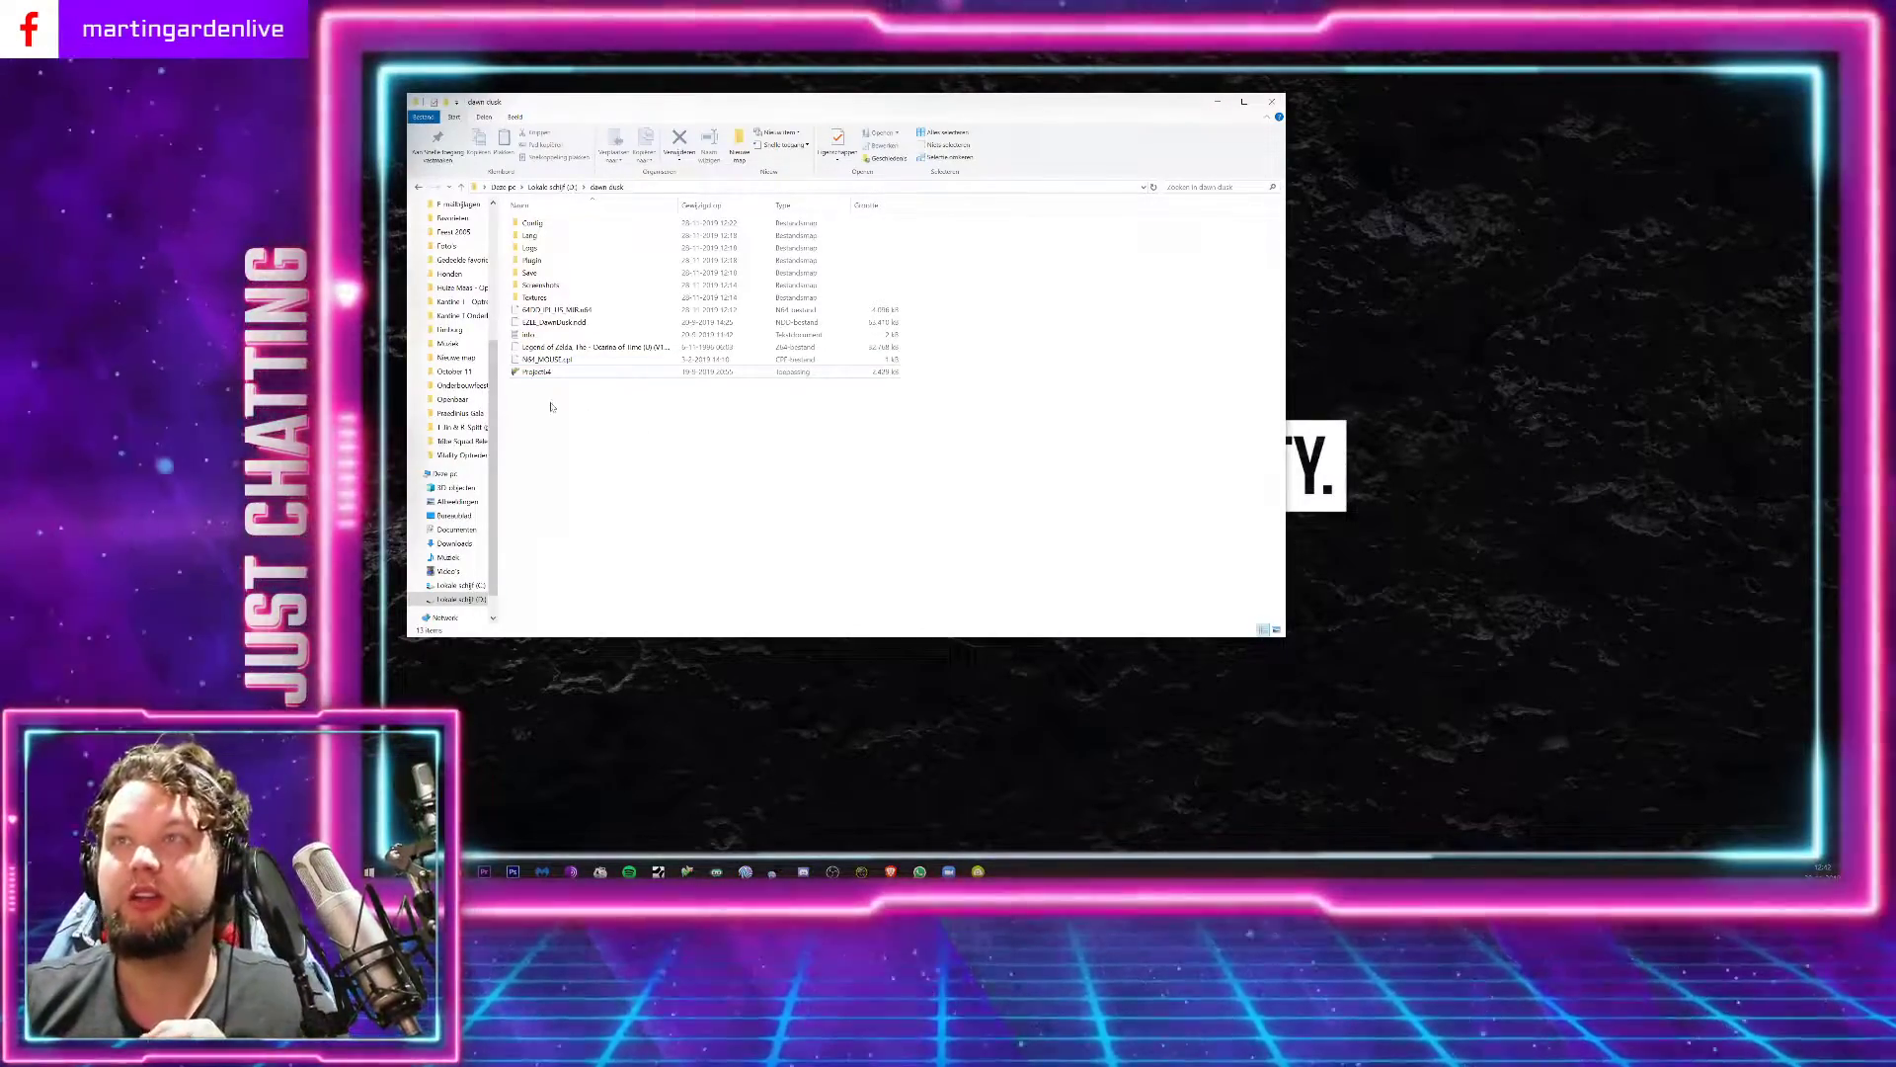
double_click(538, 372)
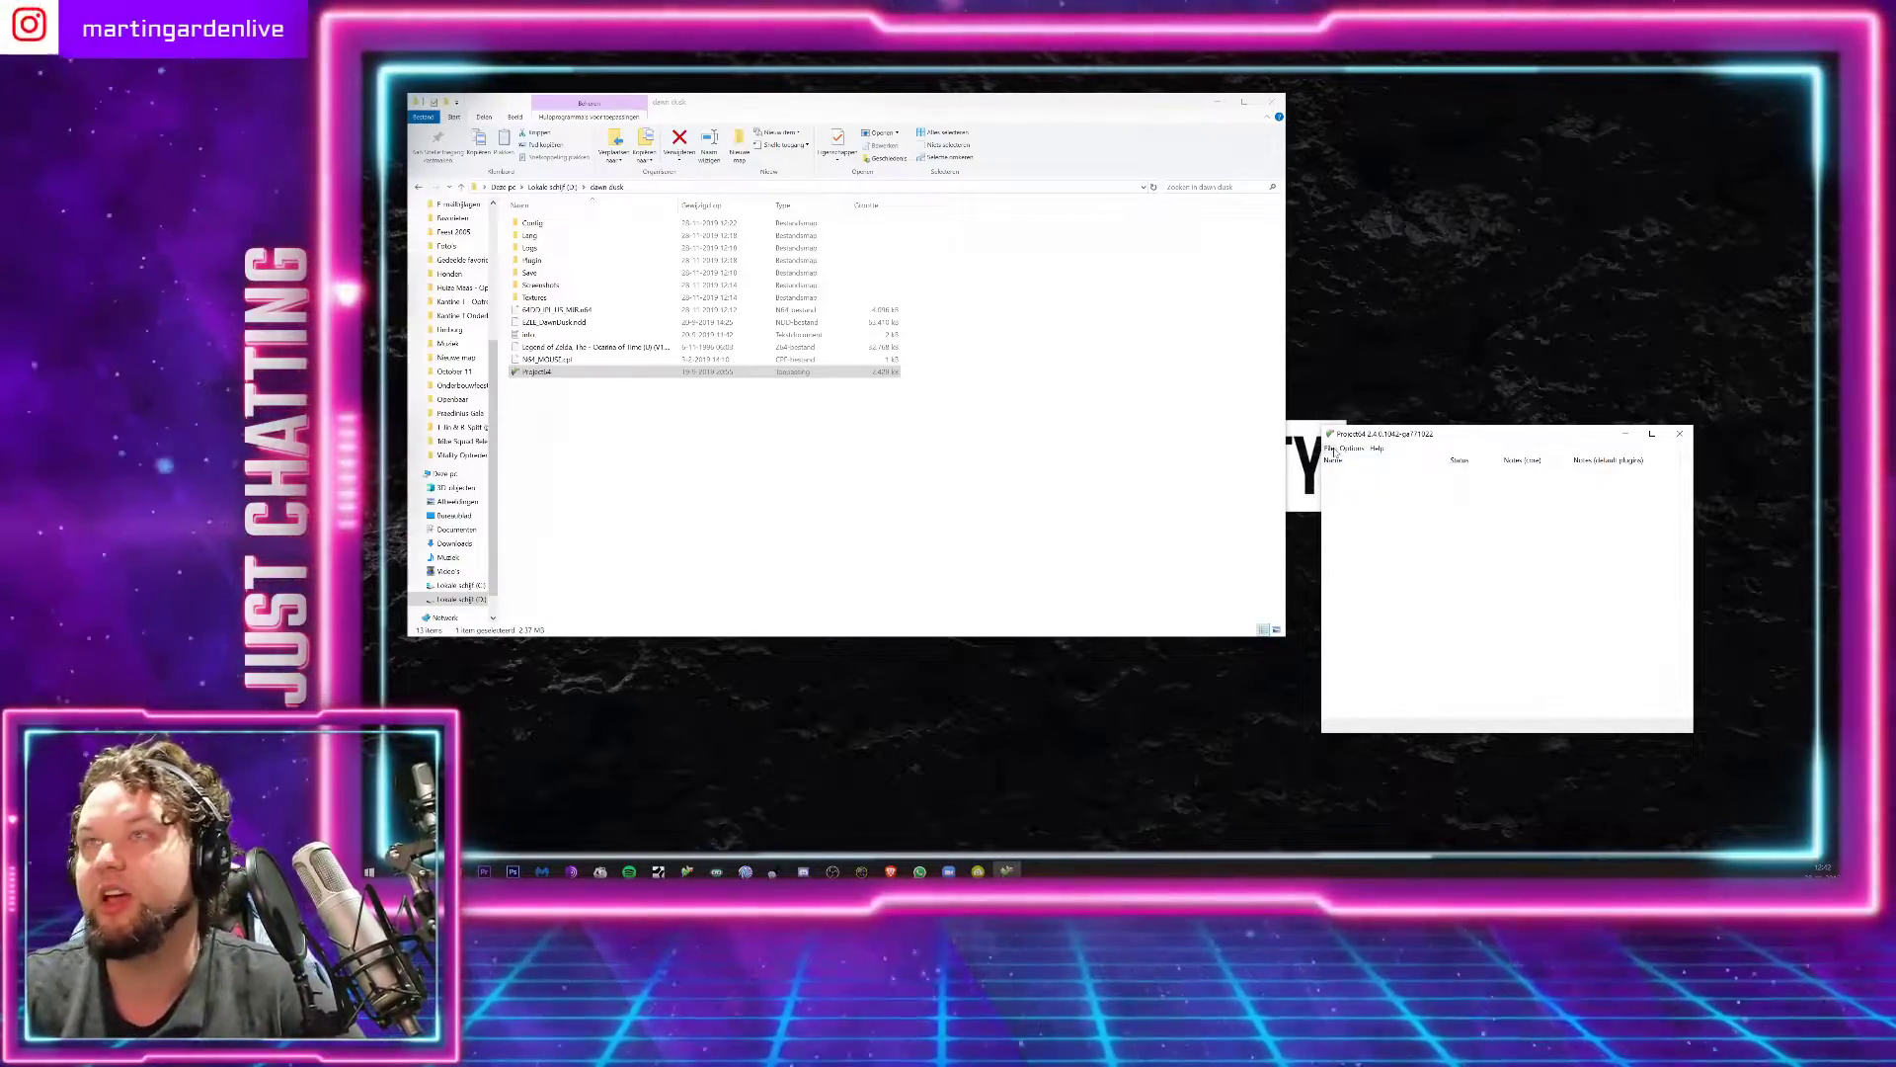
click(1351, 449)
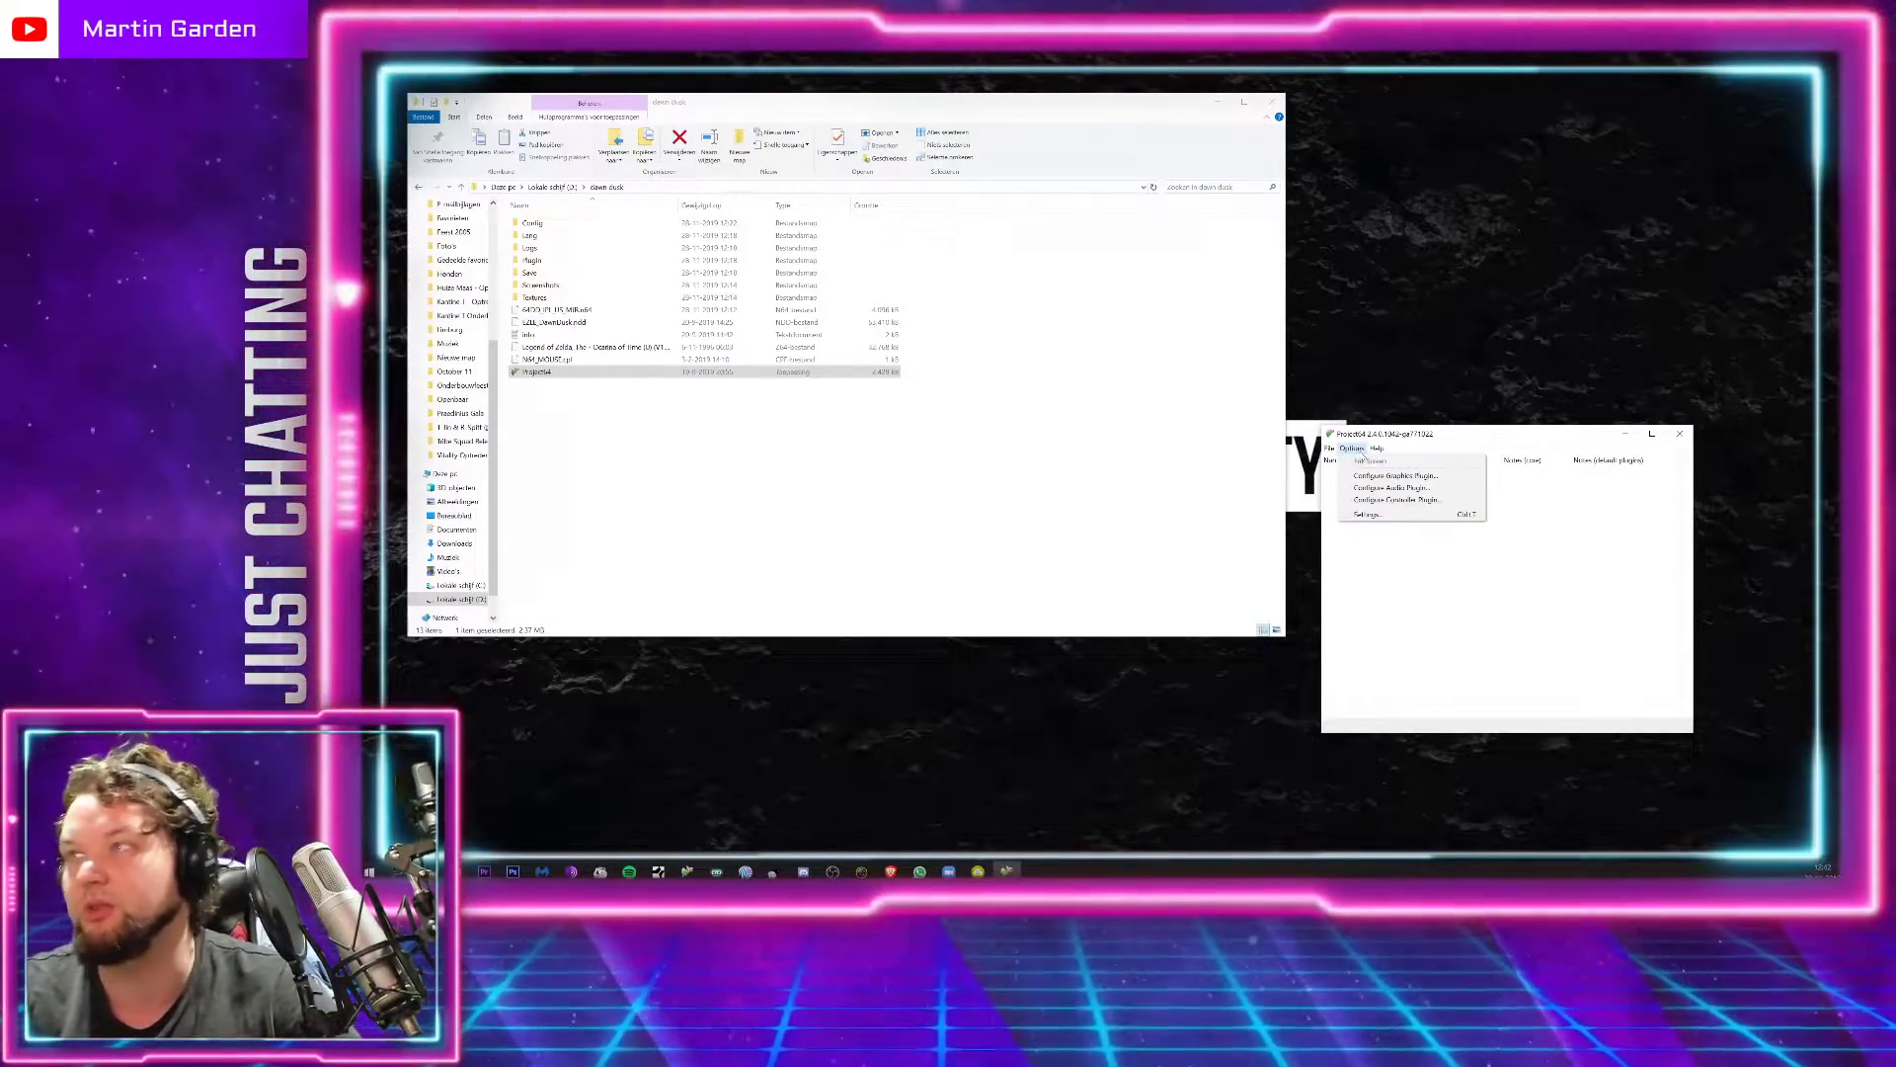
click(1373, 514)
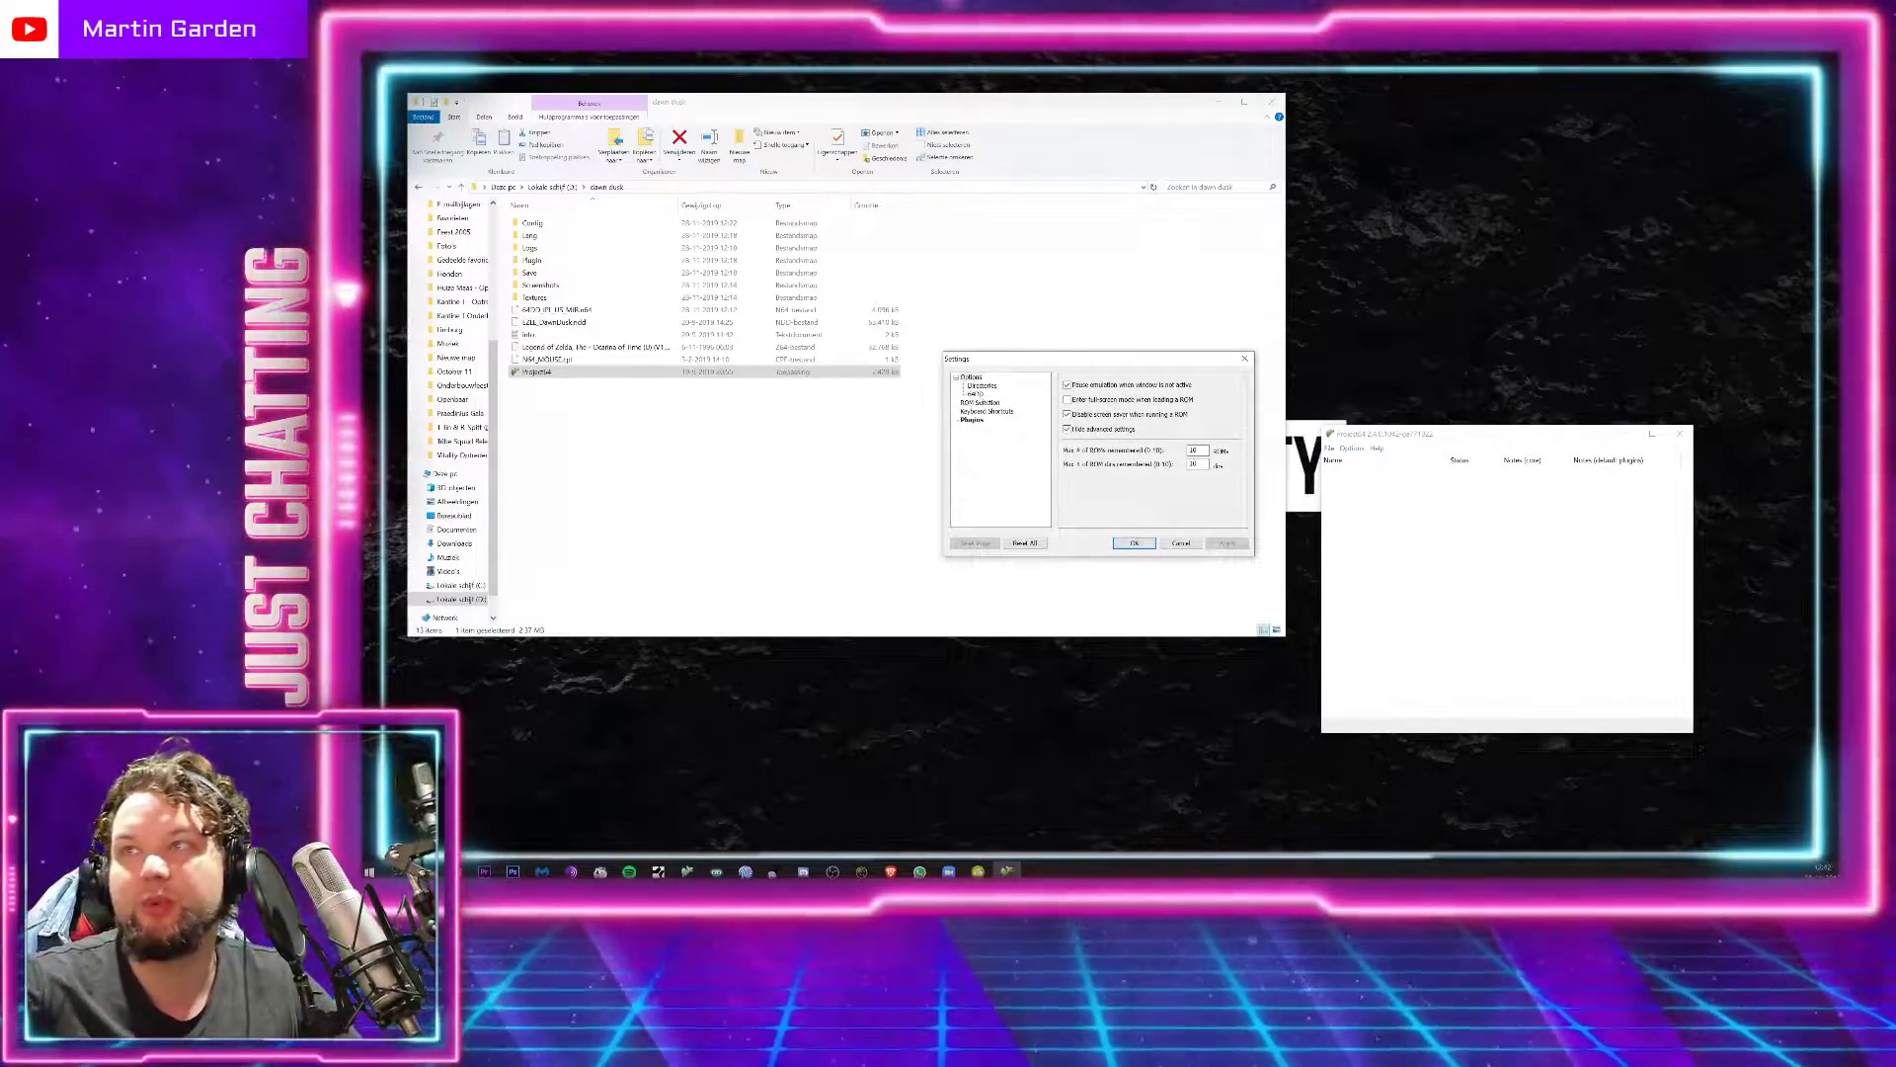
click(975, 393)
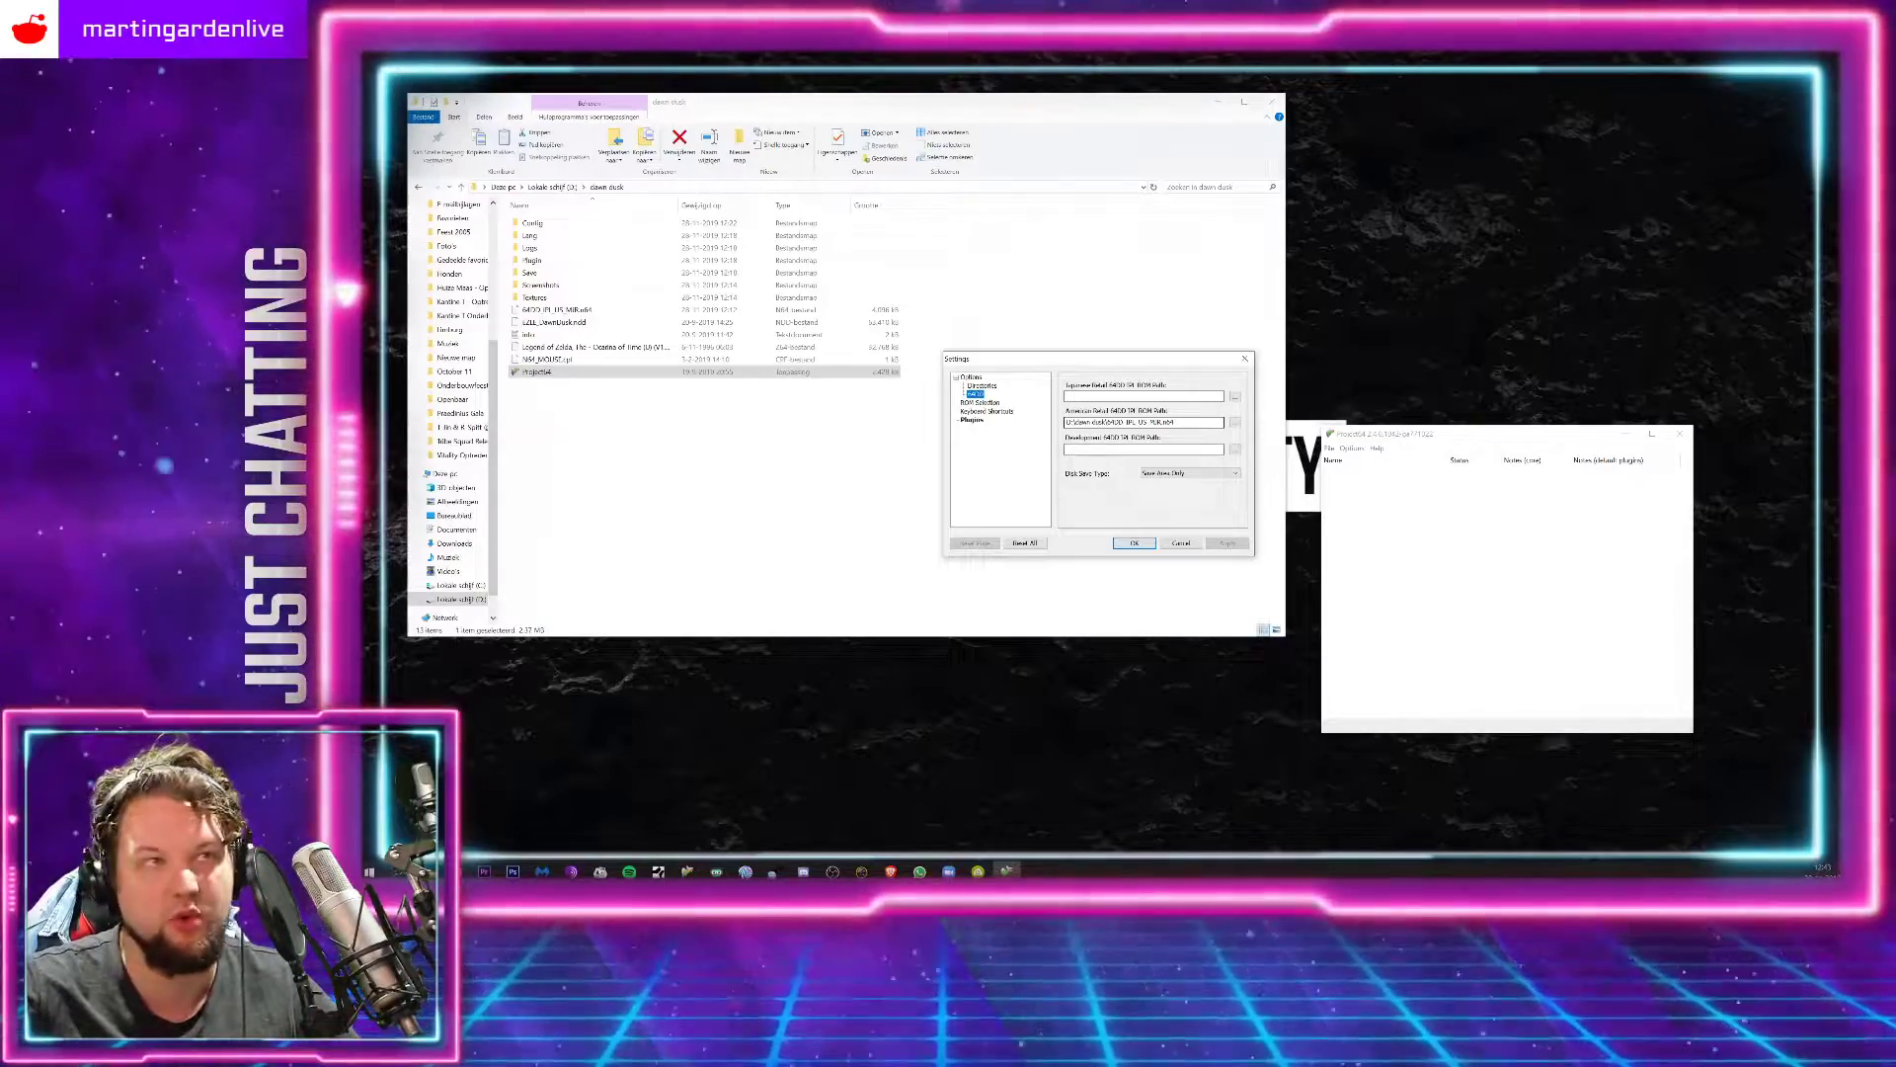
Step: Set the American Retail 64DD IPL ROM path to 64DD_IPL_US_MJR.n64 and save the settings
click(1233, 422)
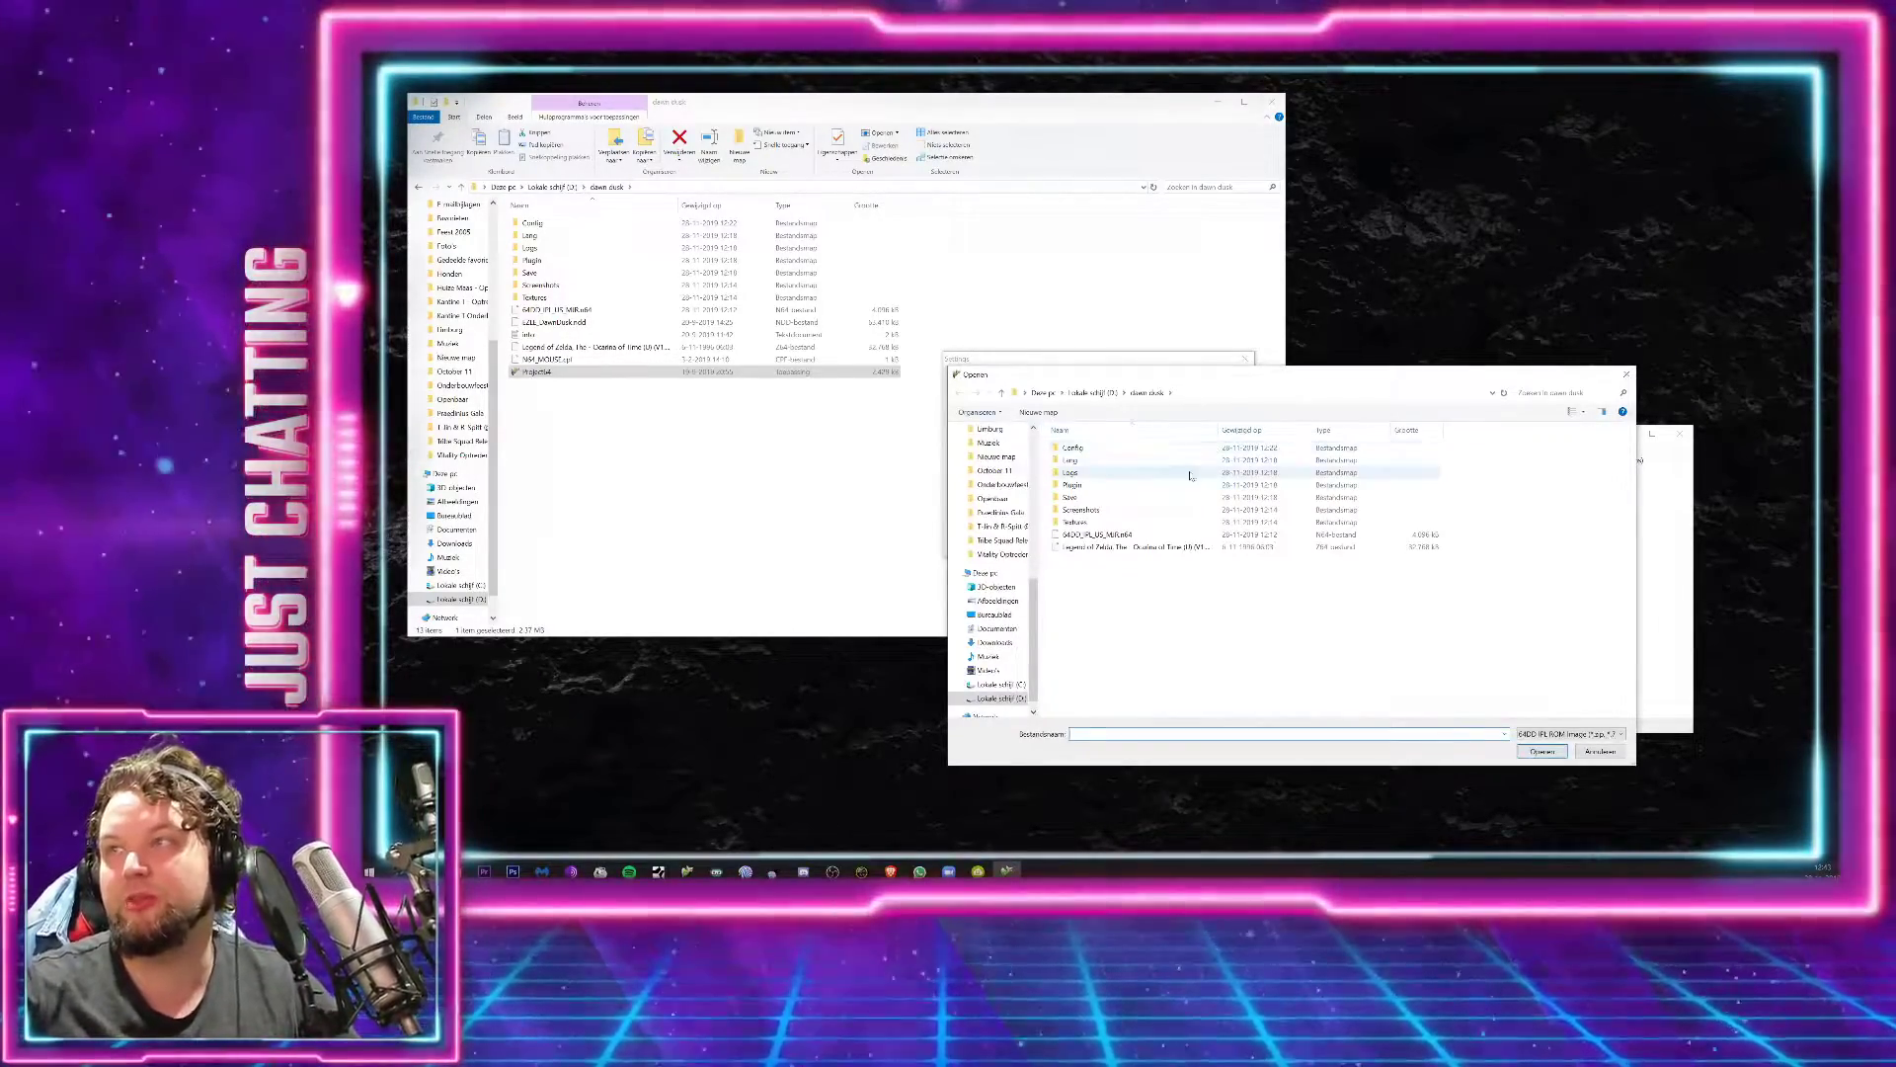
double_click(1164, 534)
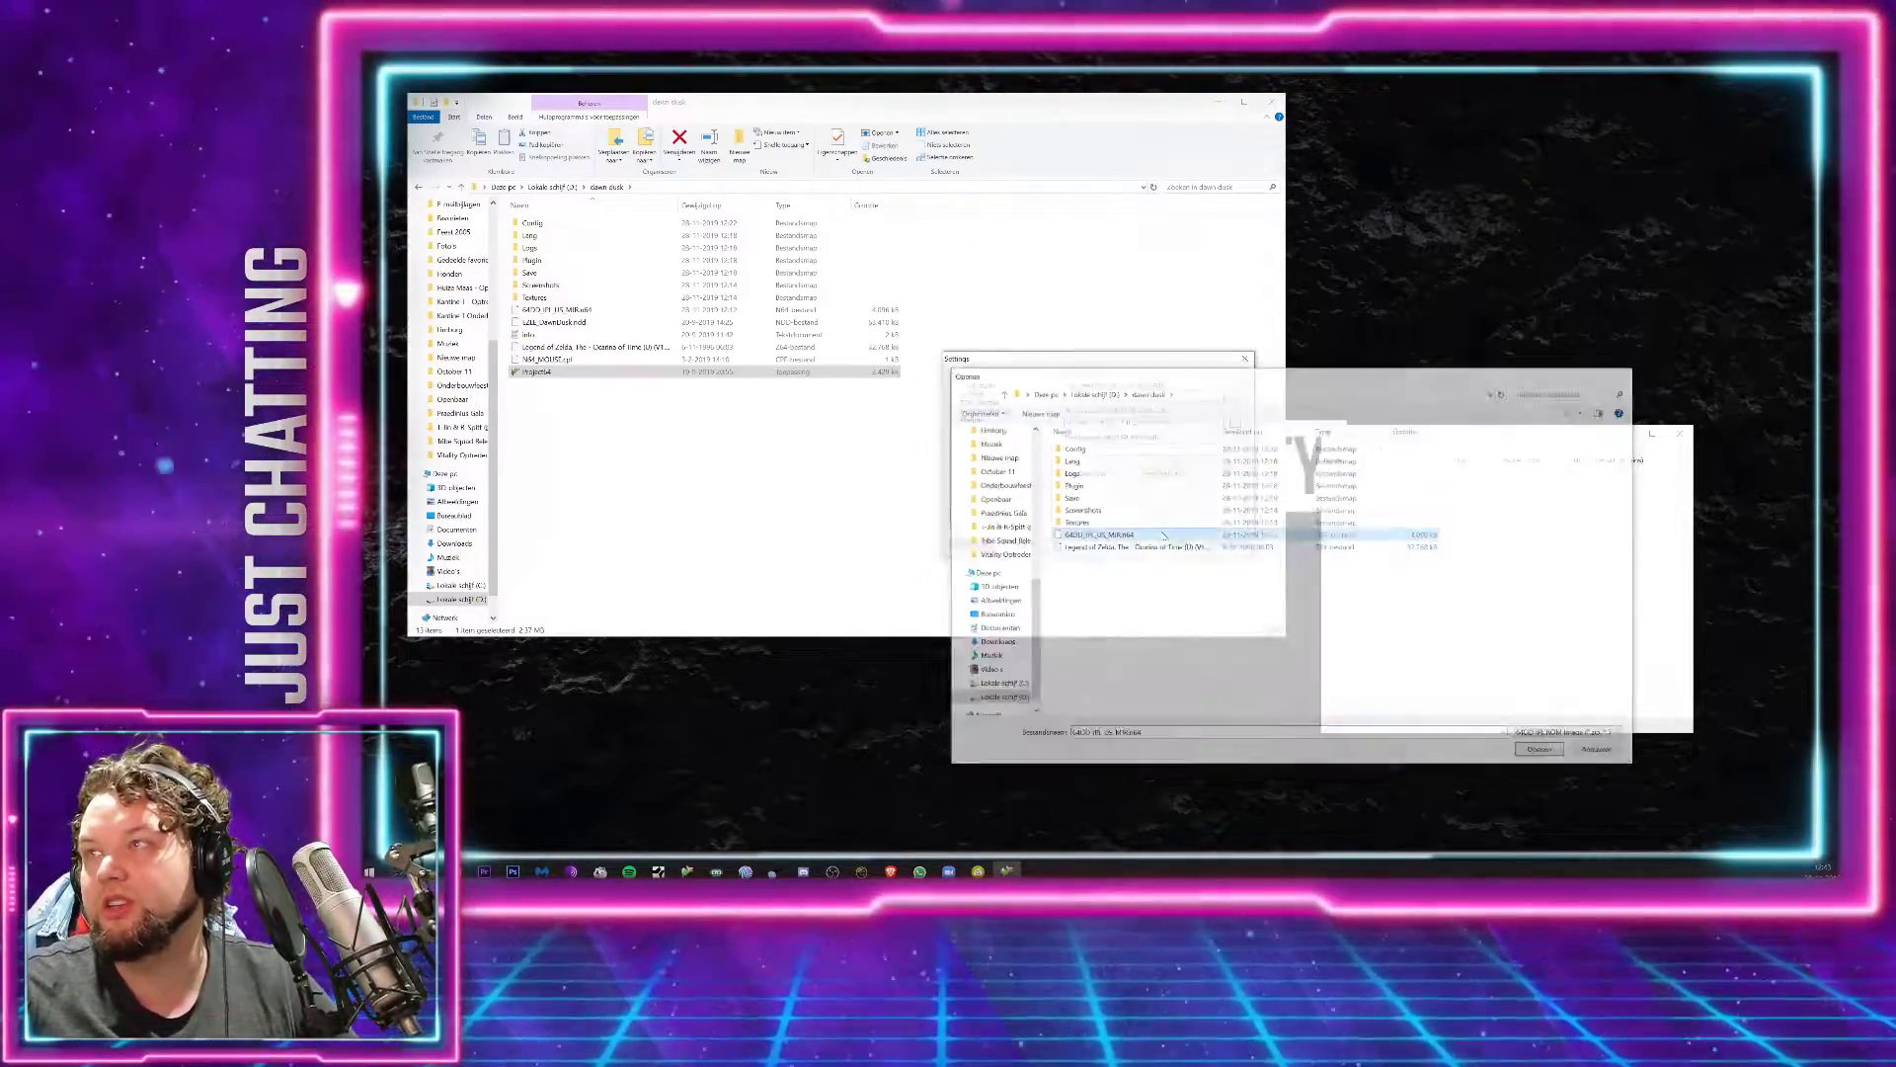
click(1225, 544)
click(1136, 543)
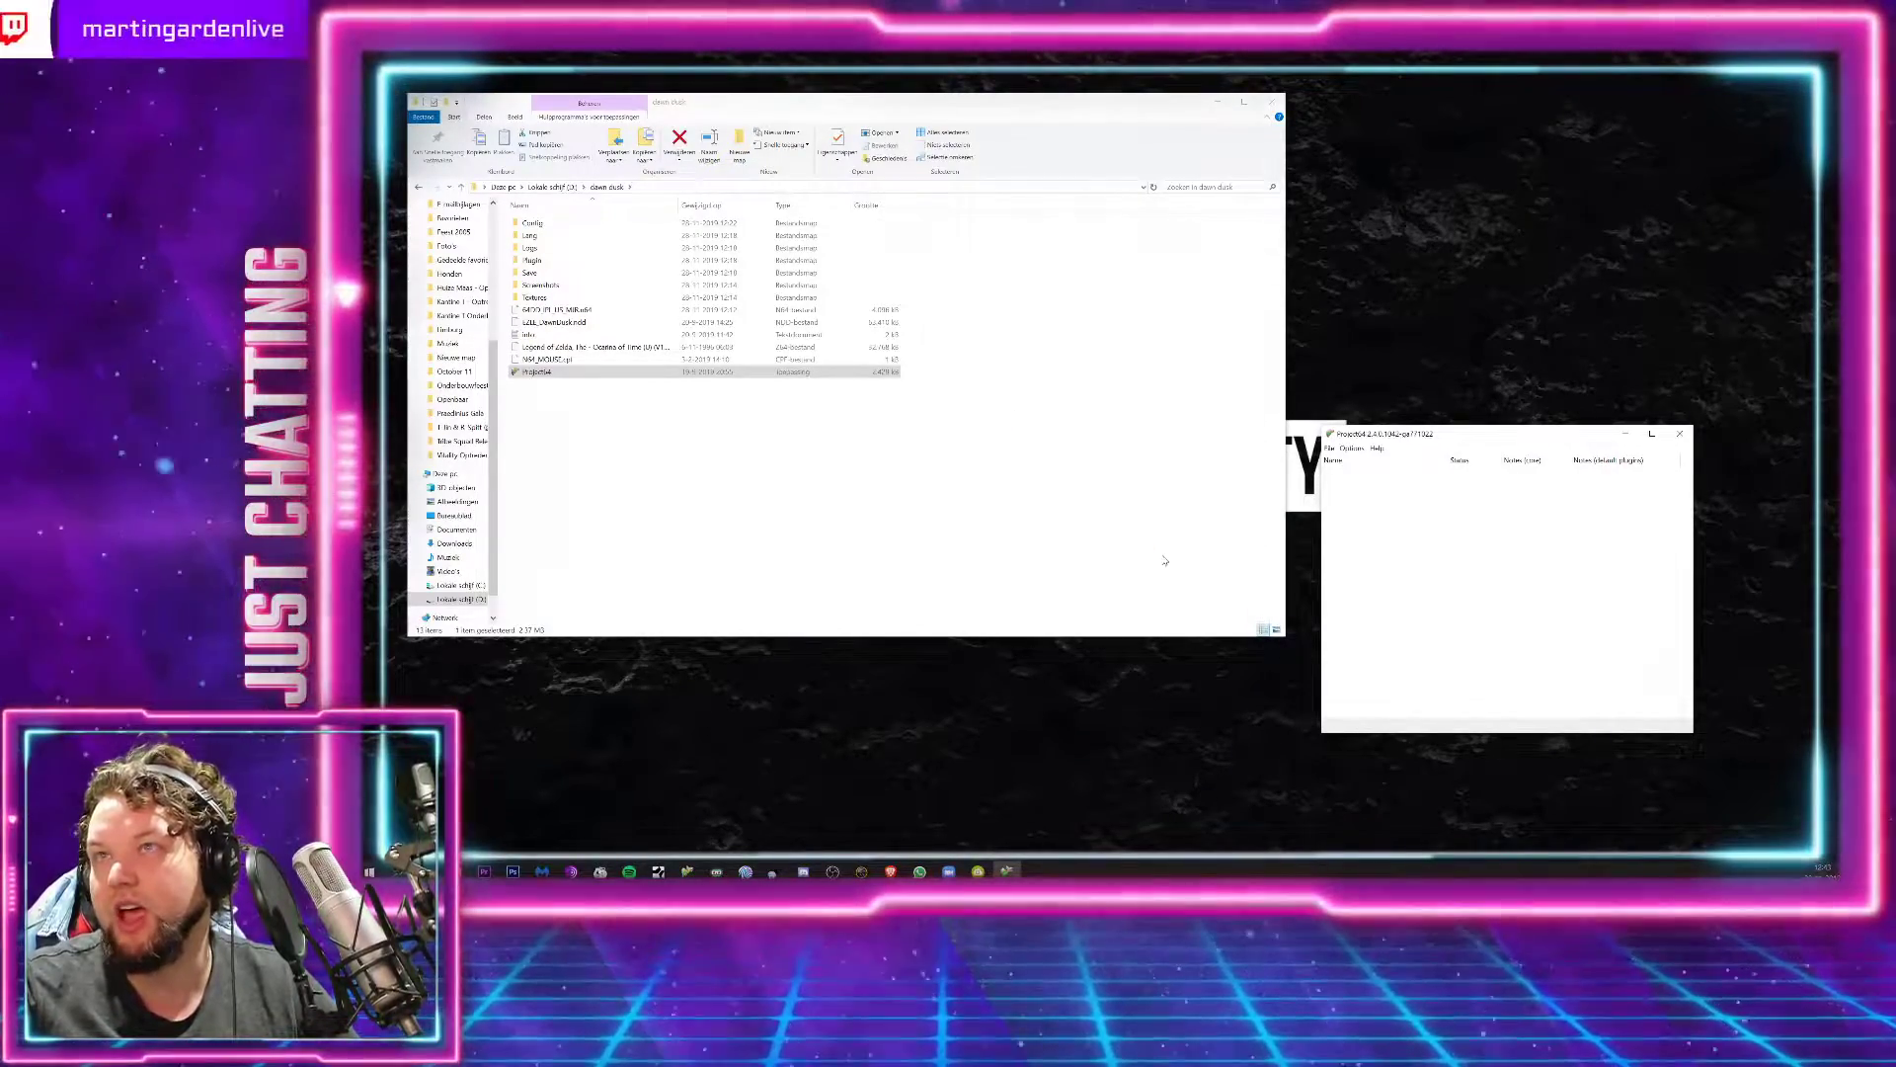
Step: Start opening a ROM and disk combo, choosing the Legend of Zelda, The - Ocarina of Time (U) (V1.2) .z64 file as the ROM
click(1329, 449)
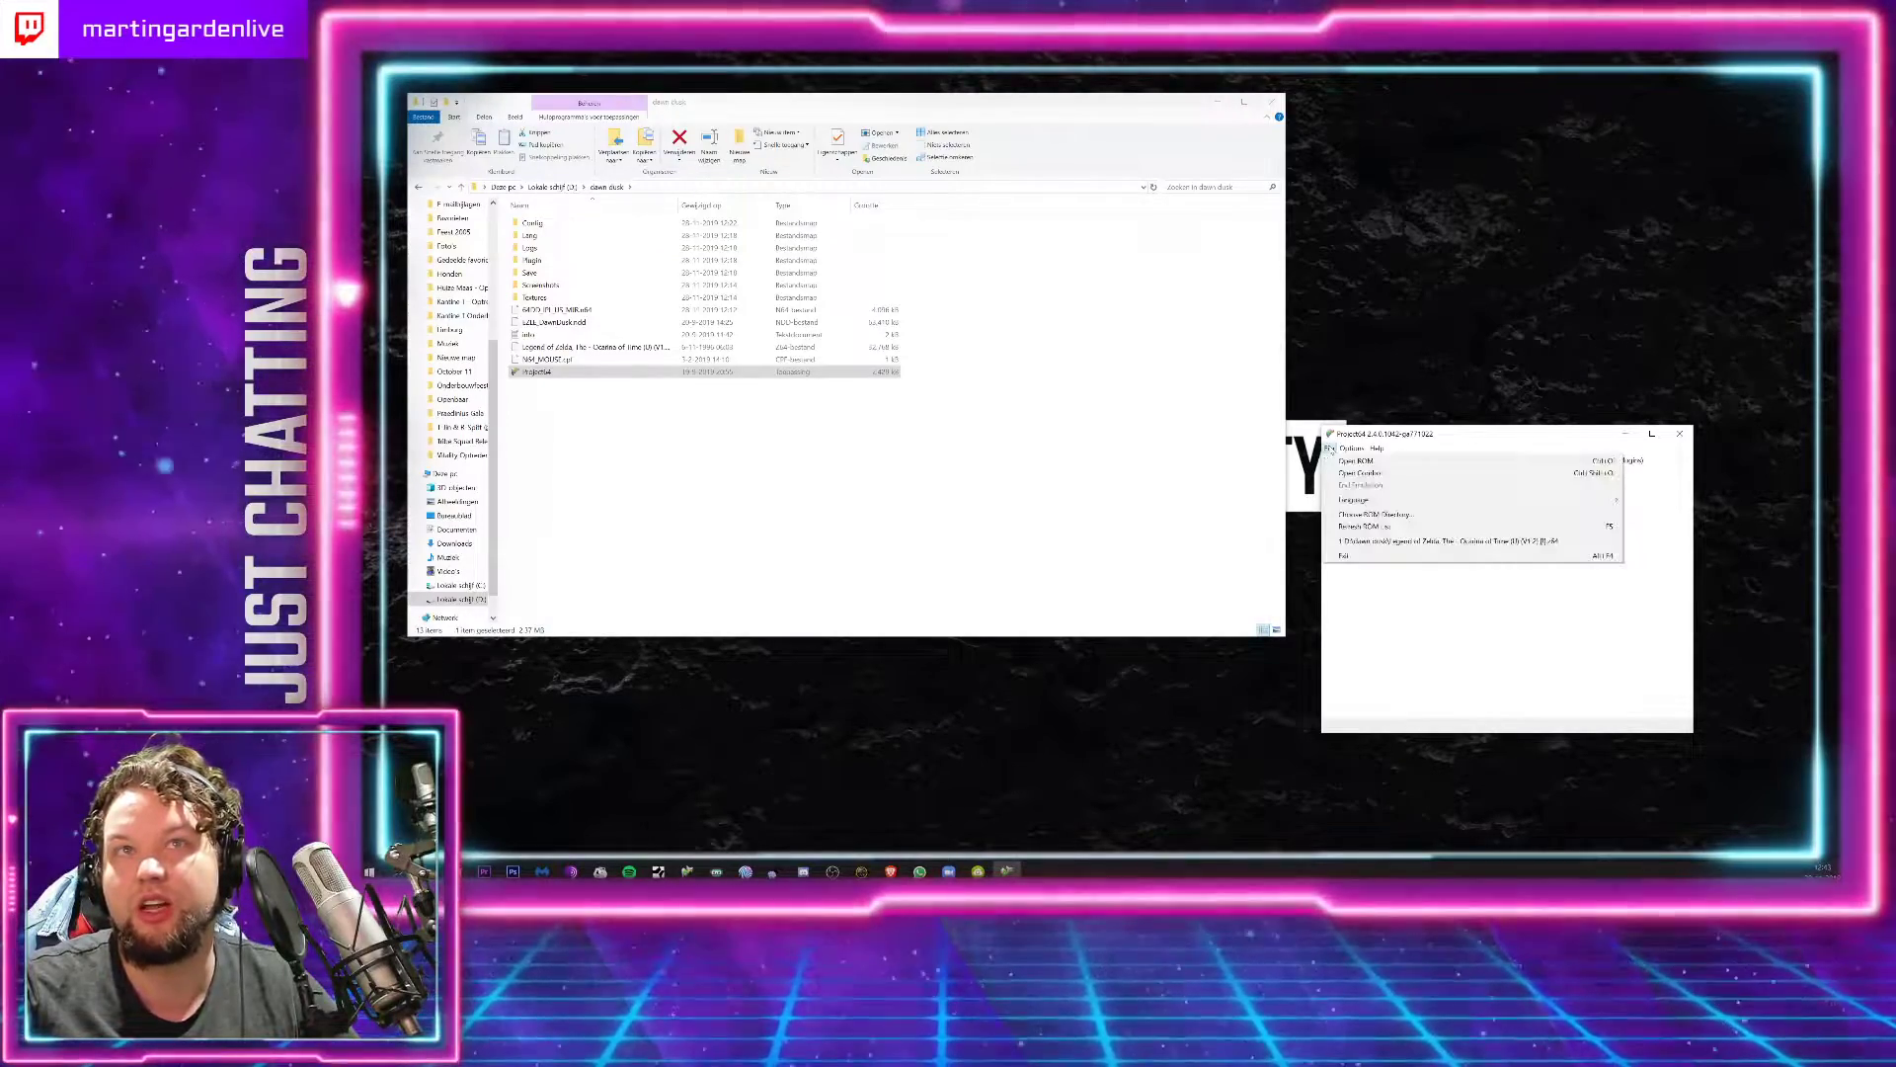
click(1331, 450)
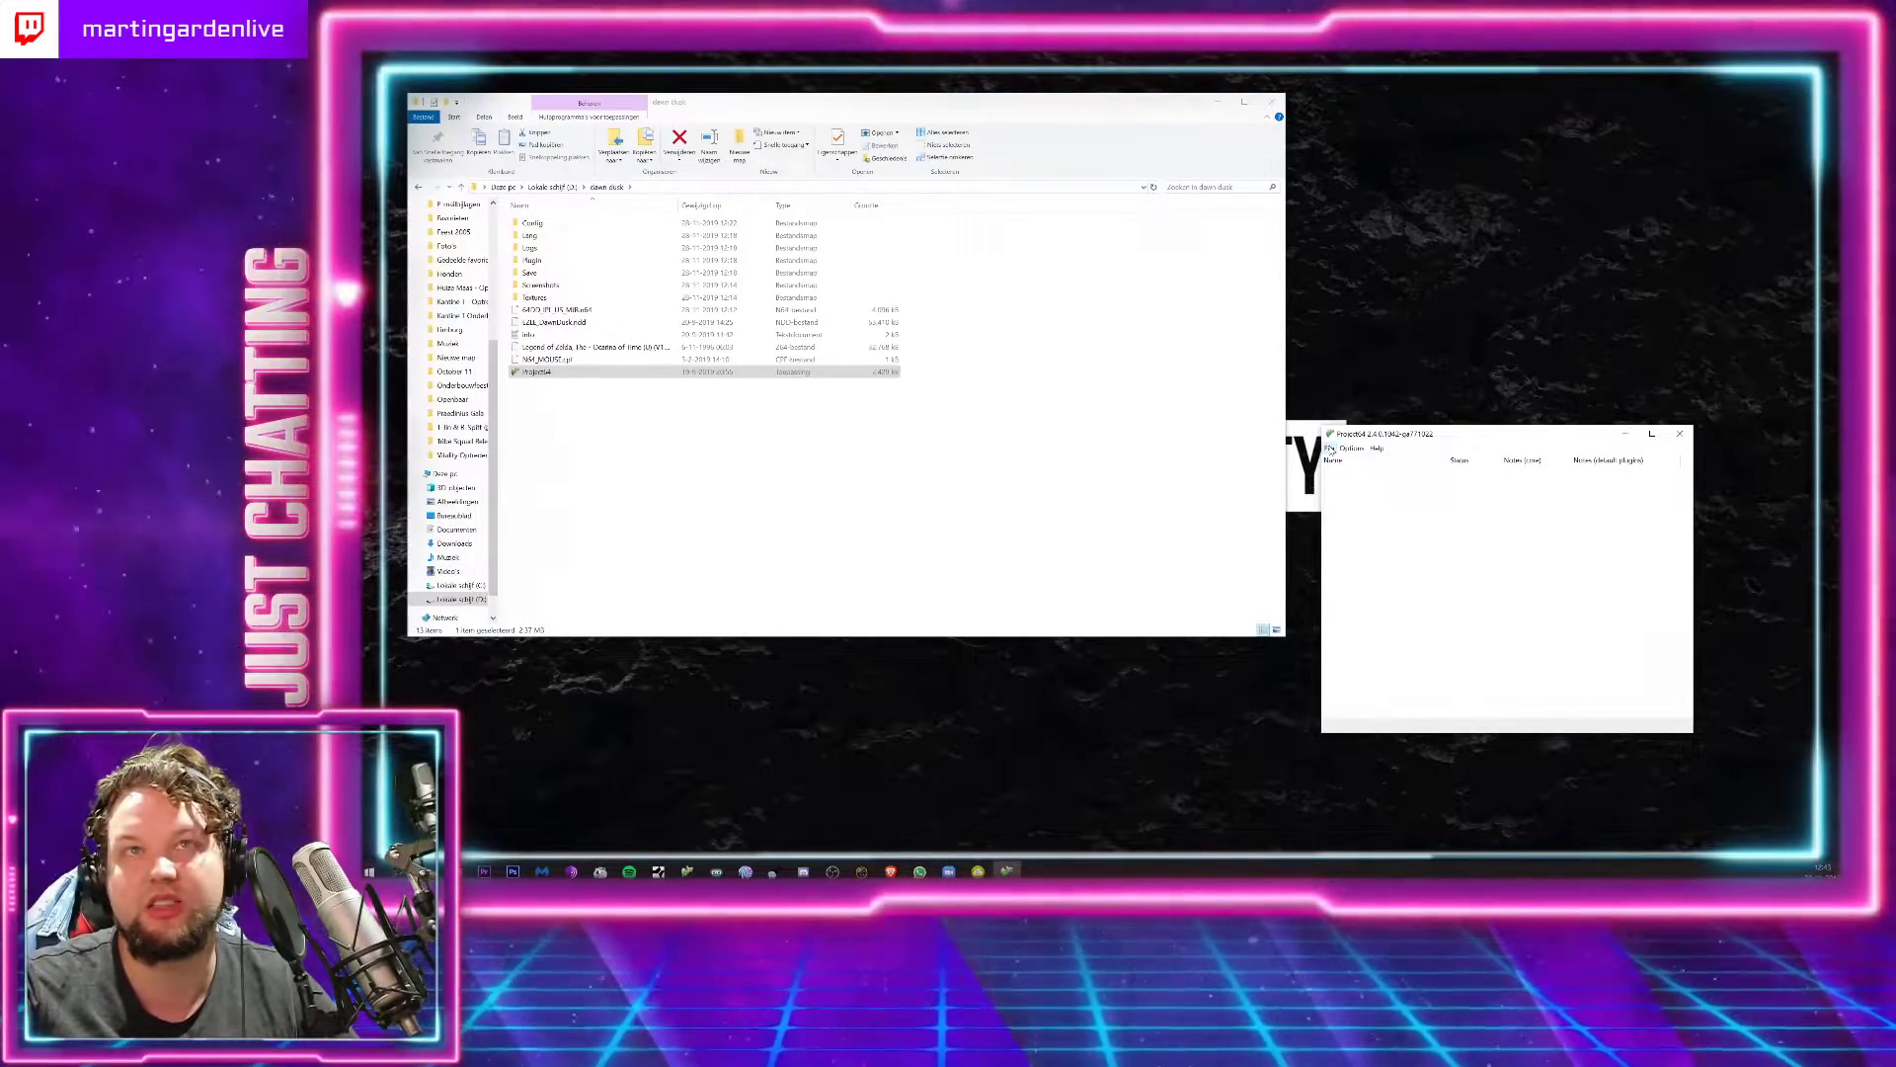
click(1331, 450)
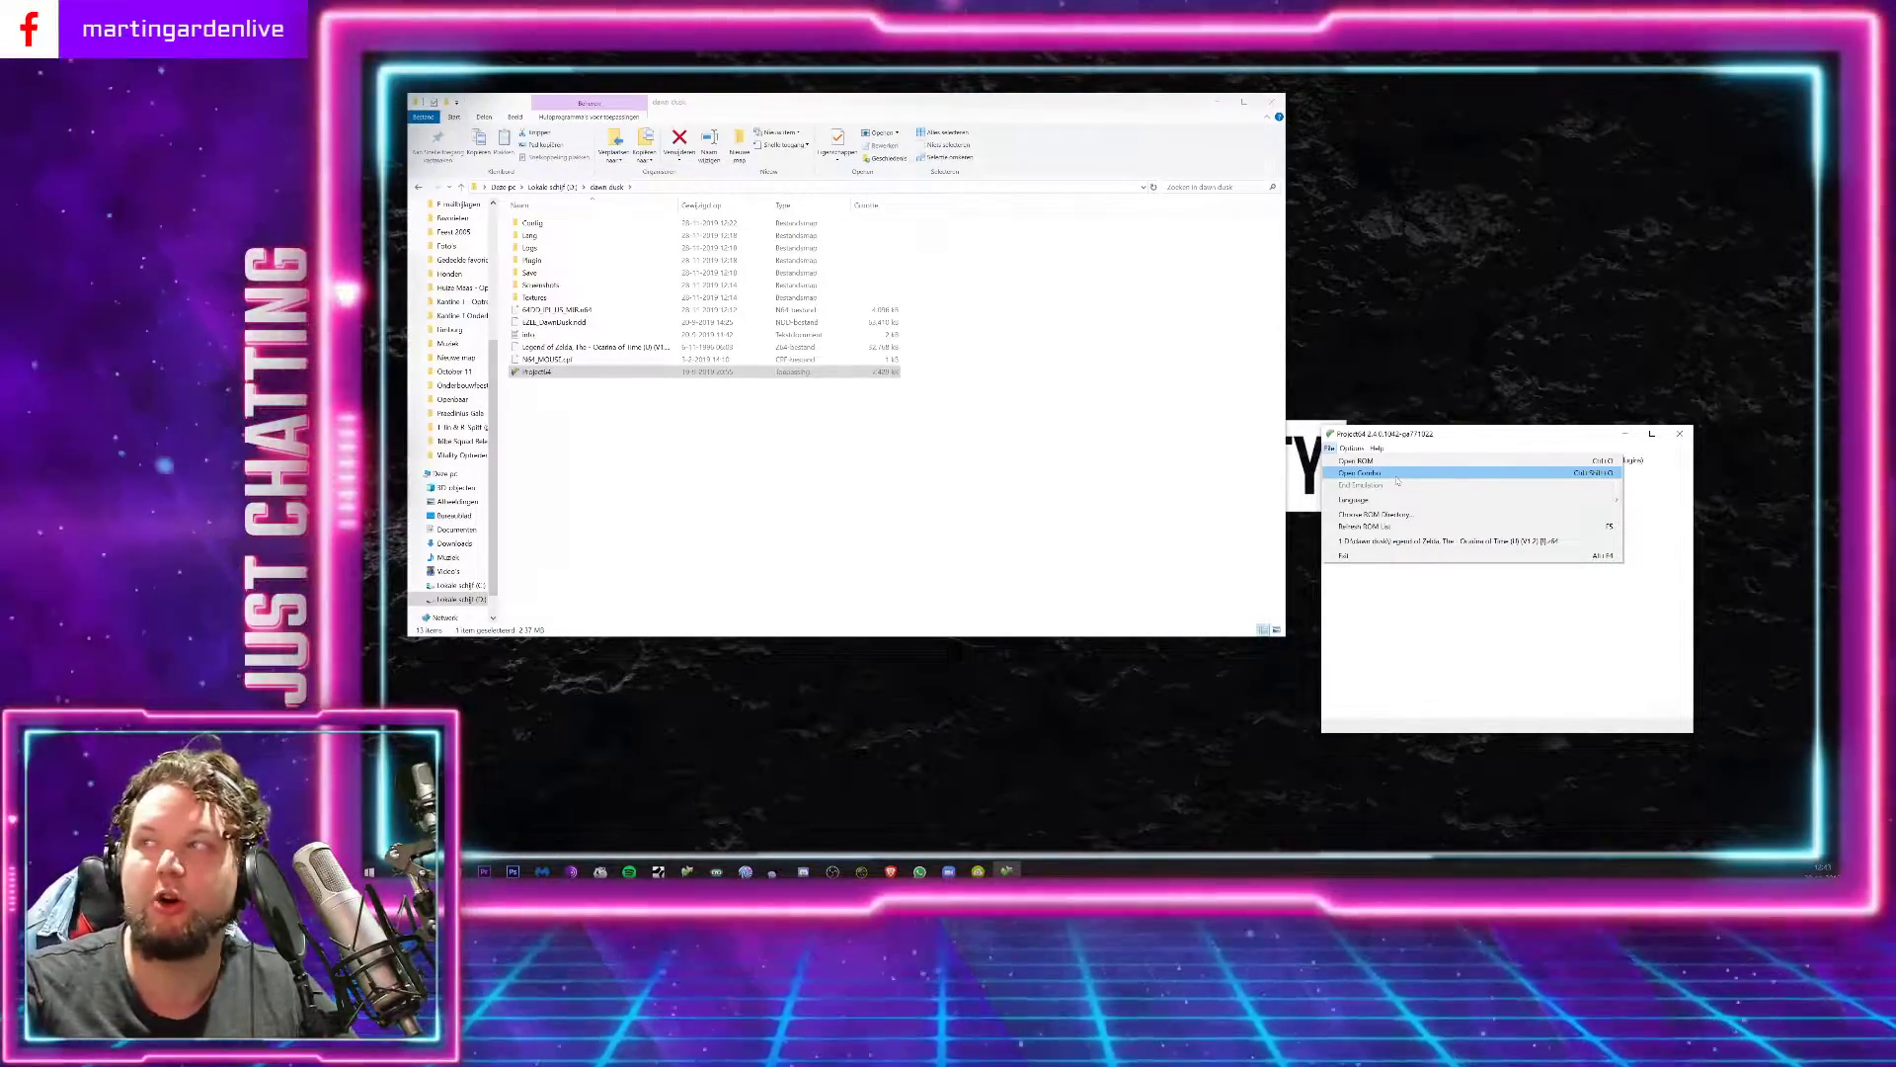
click(1396, 478)
drag(1196, 447, 719, 427)
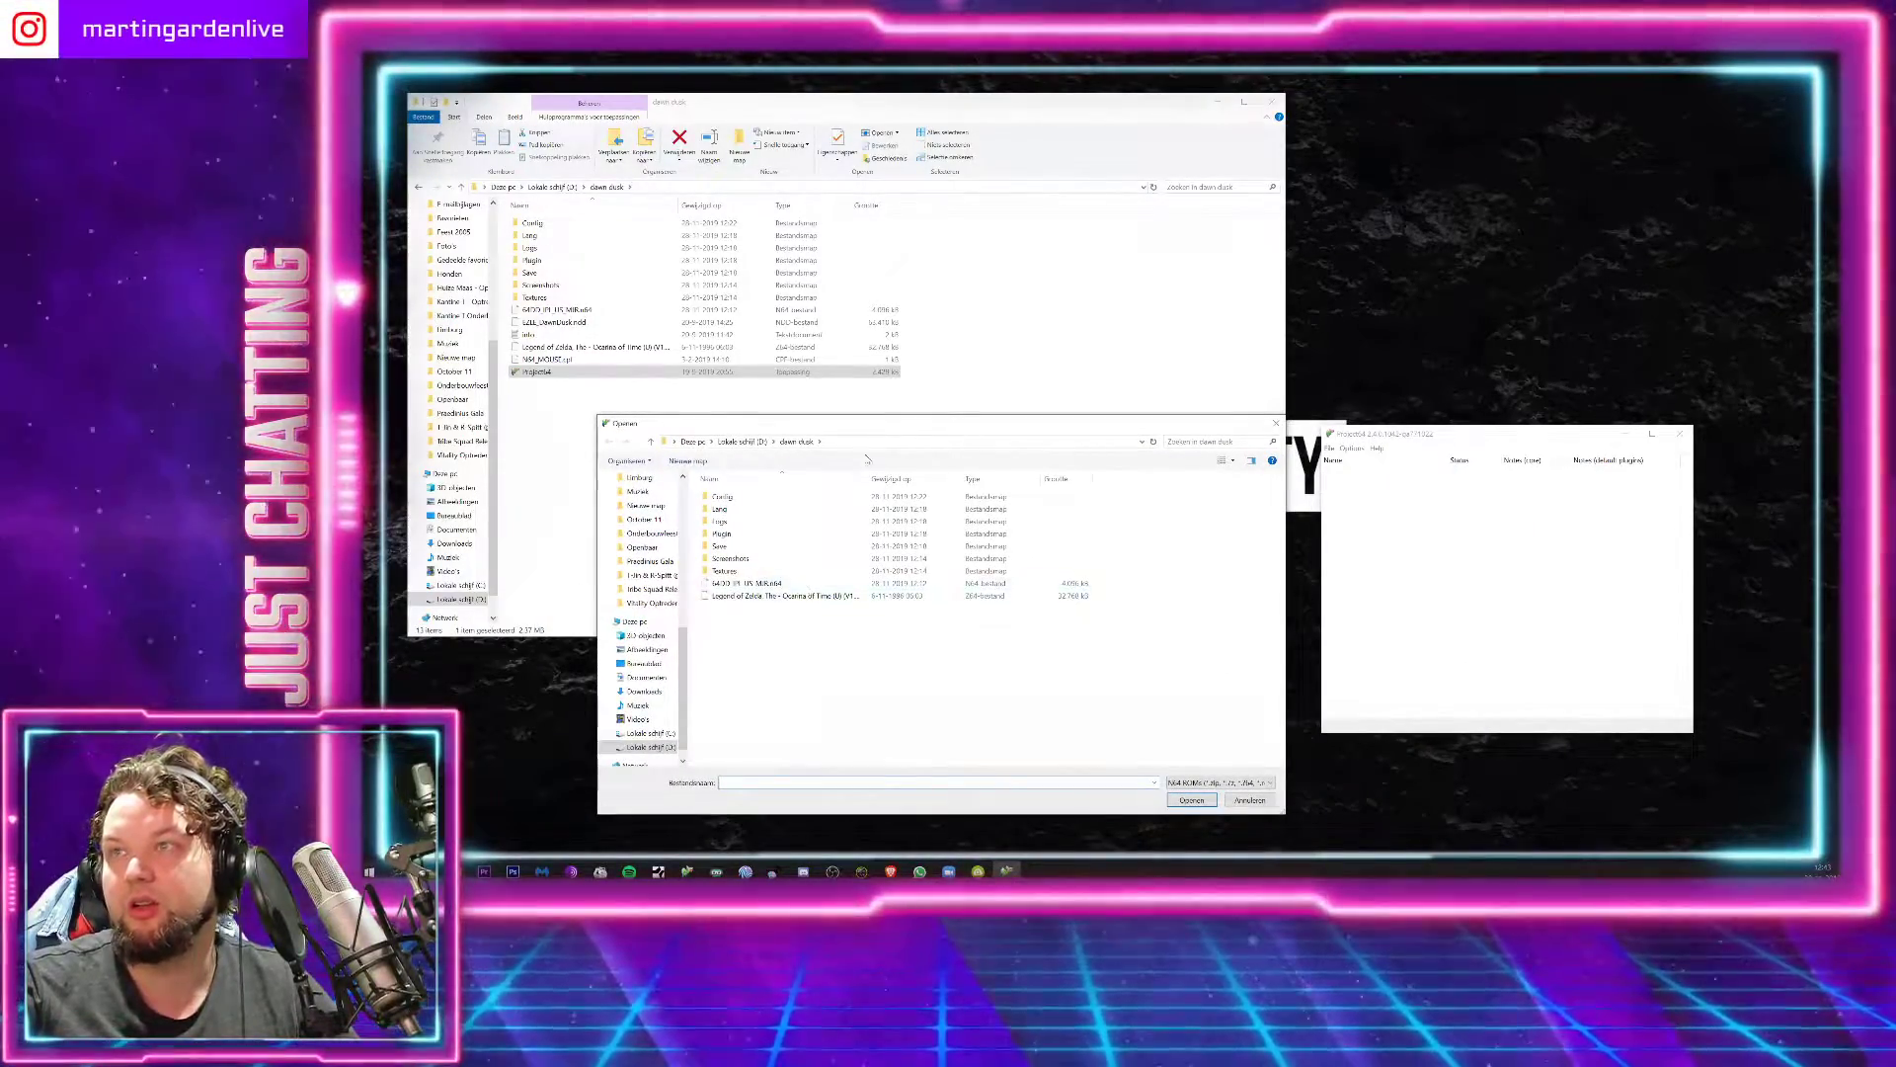
drag(868, 478, 940, 478)
click(869, 584)
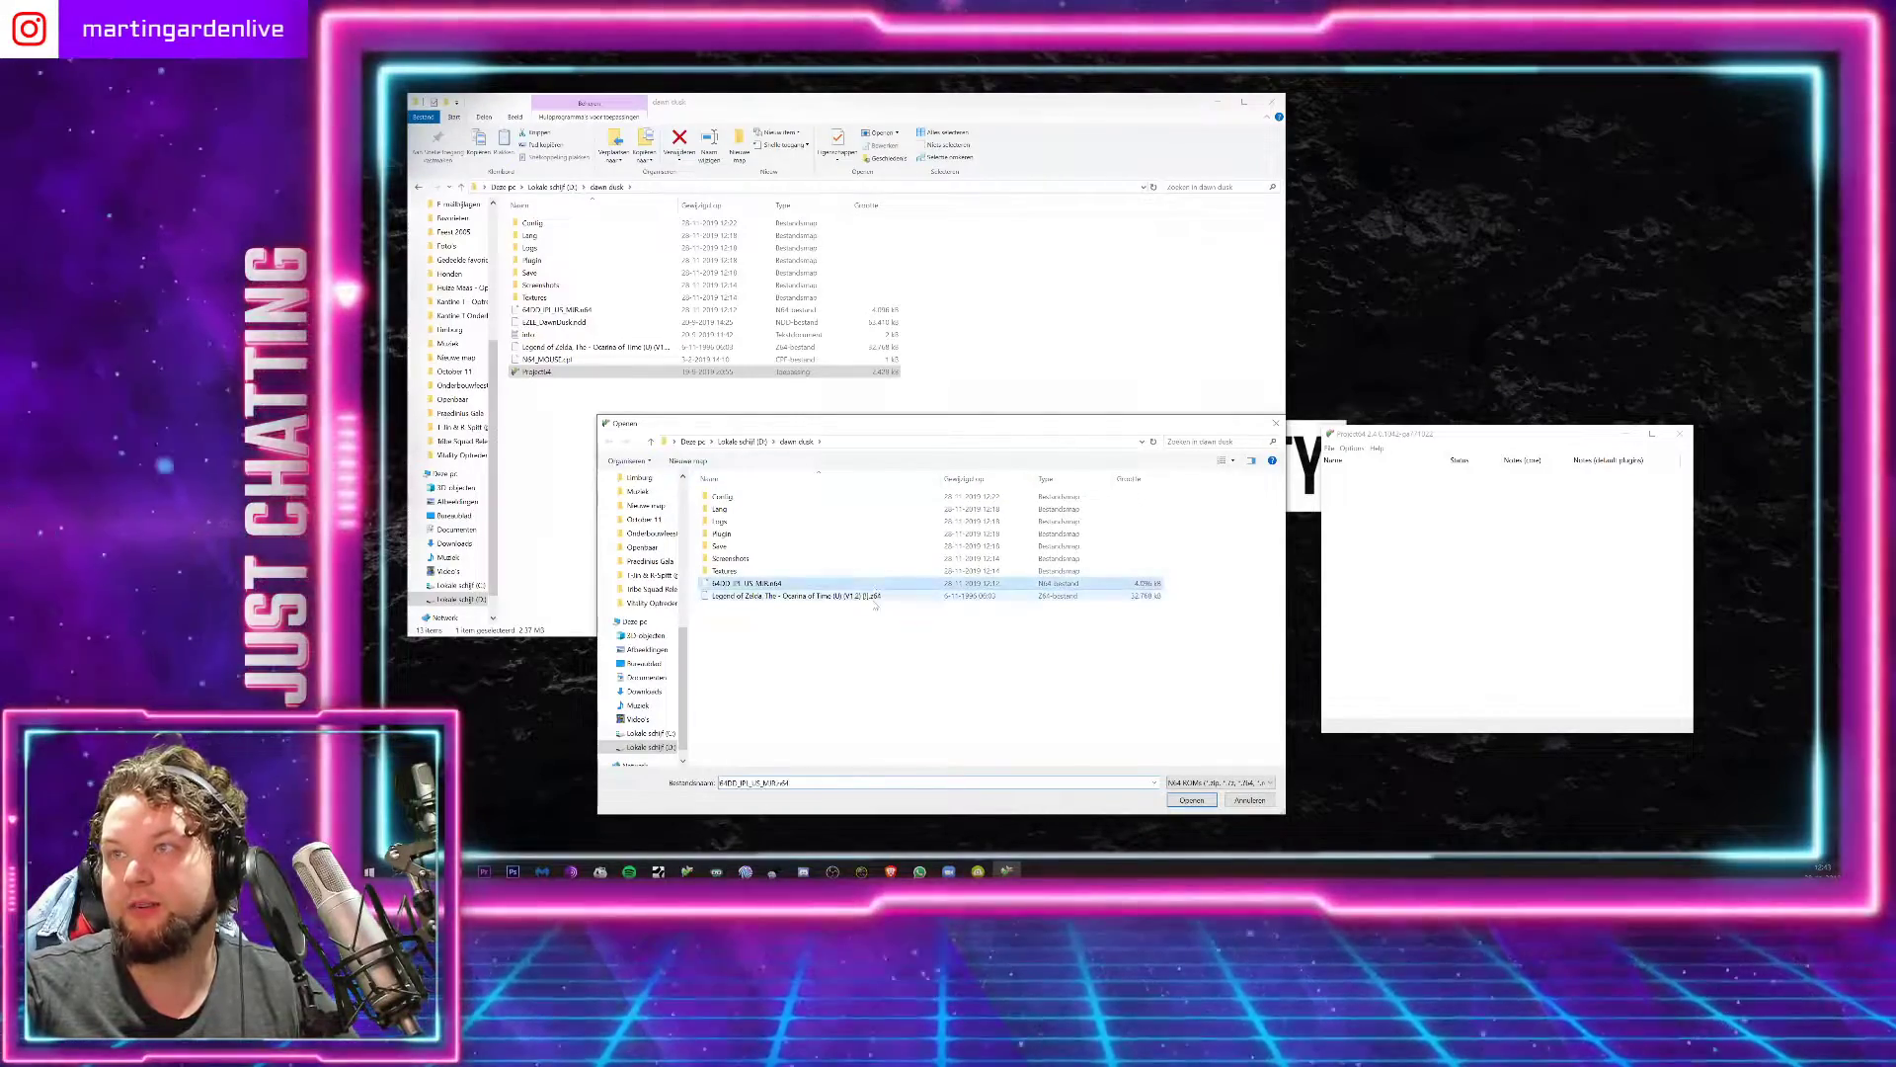
click(873, 630)
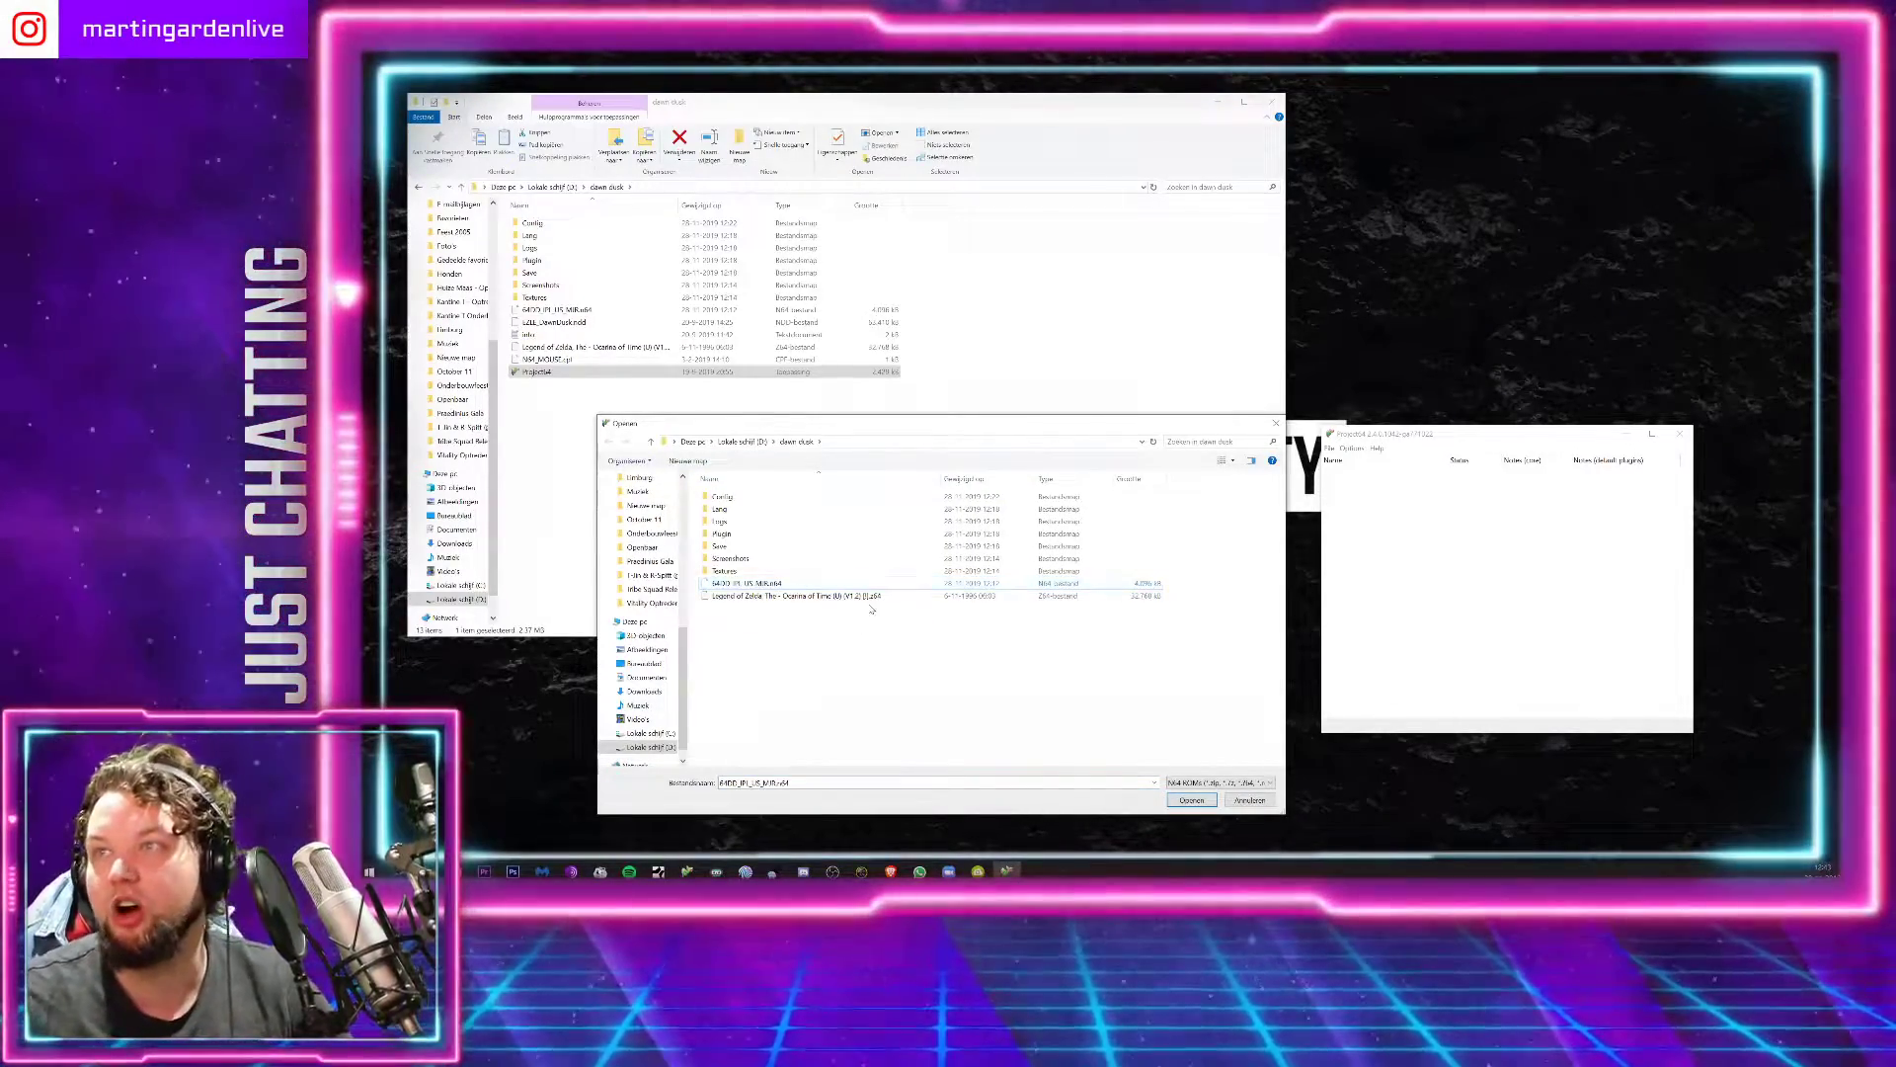
click(869, 597)
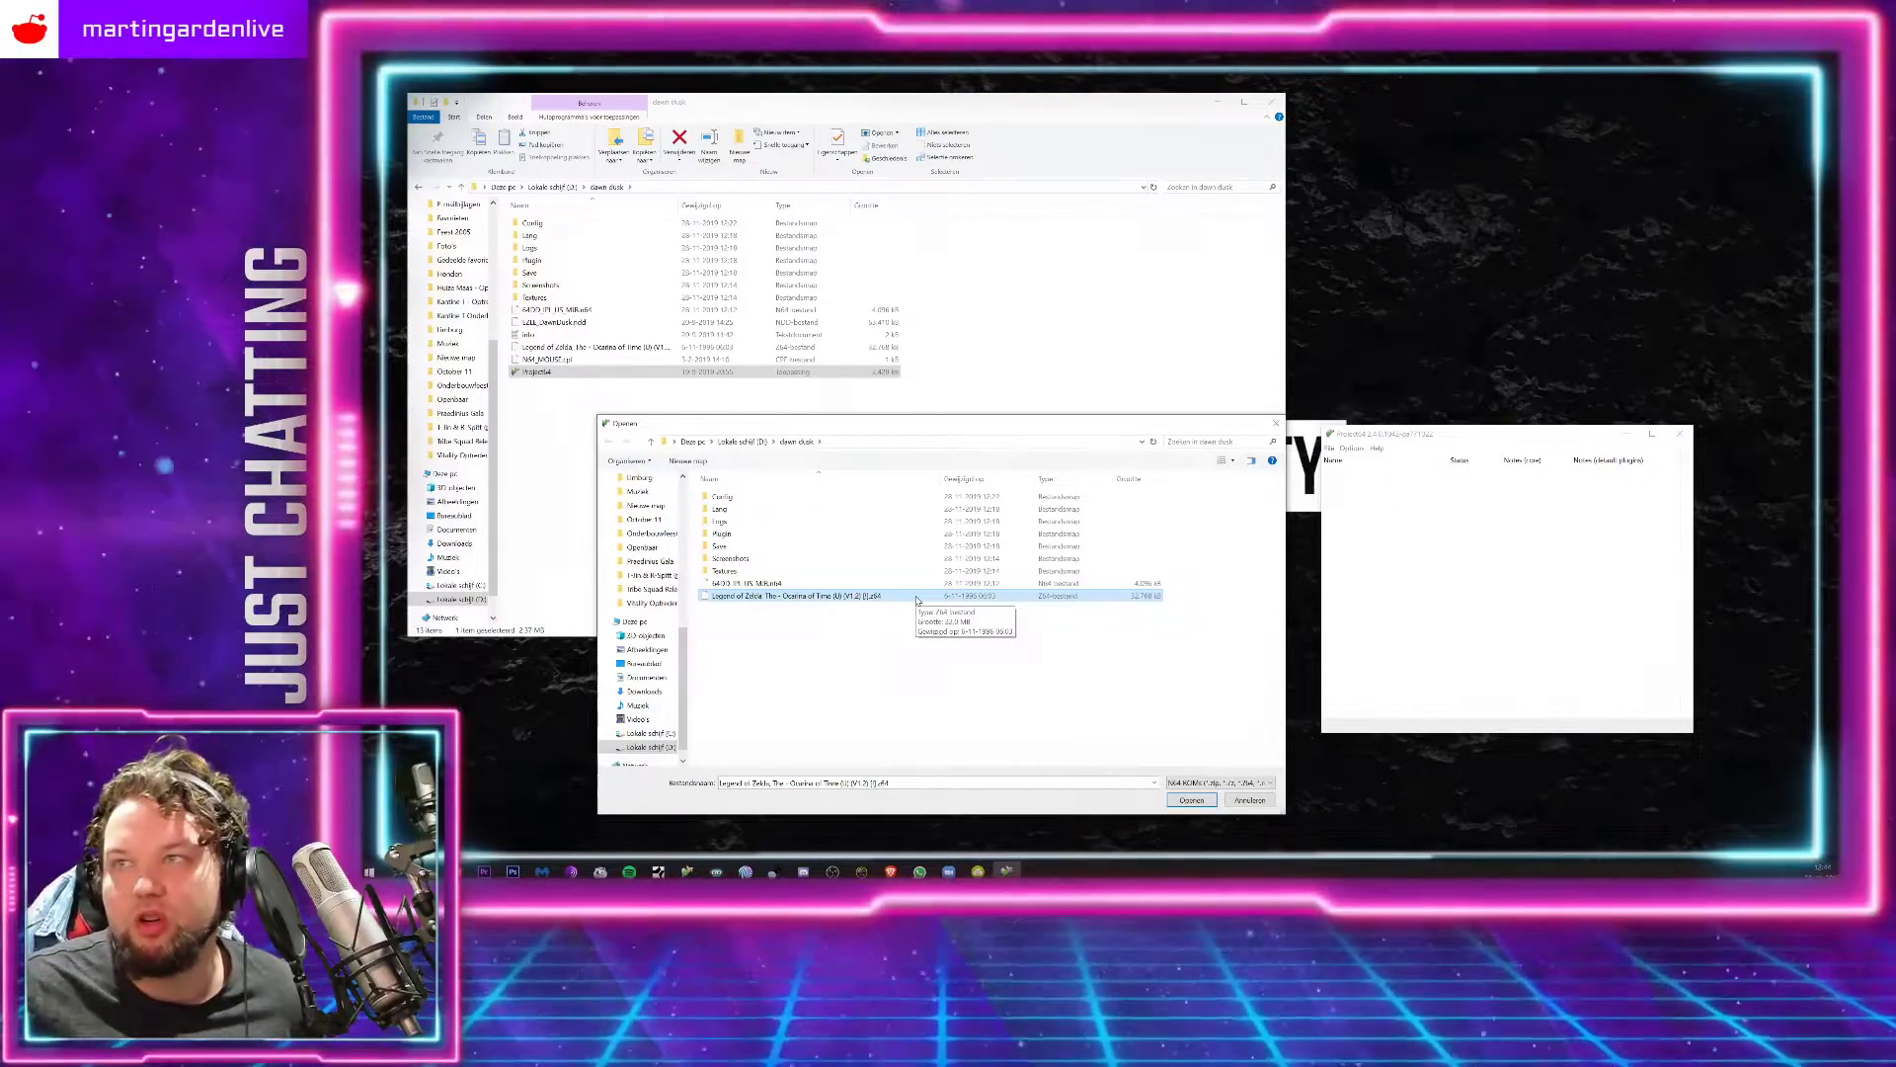
double_click(916, 596)
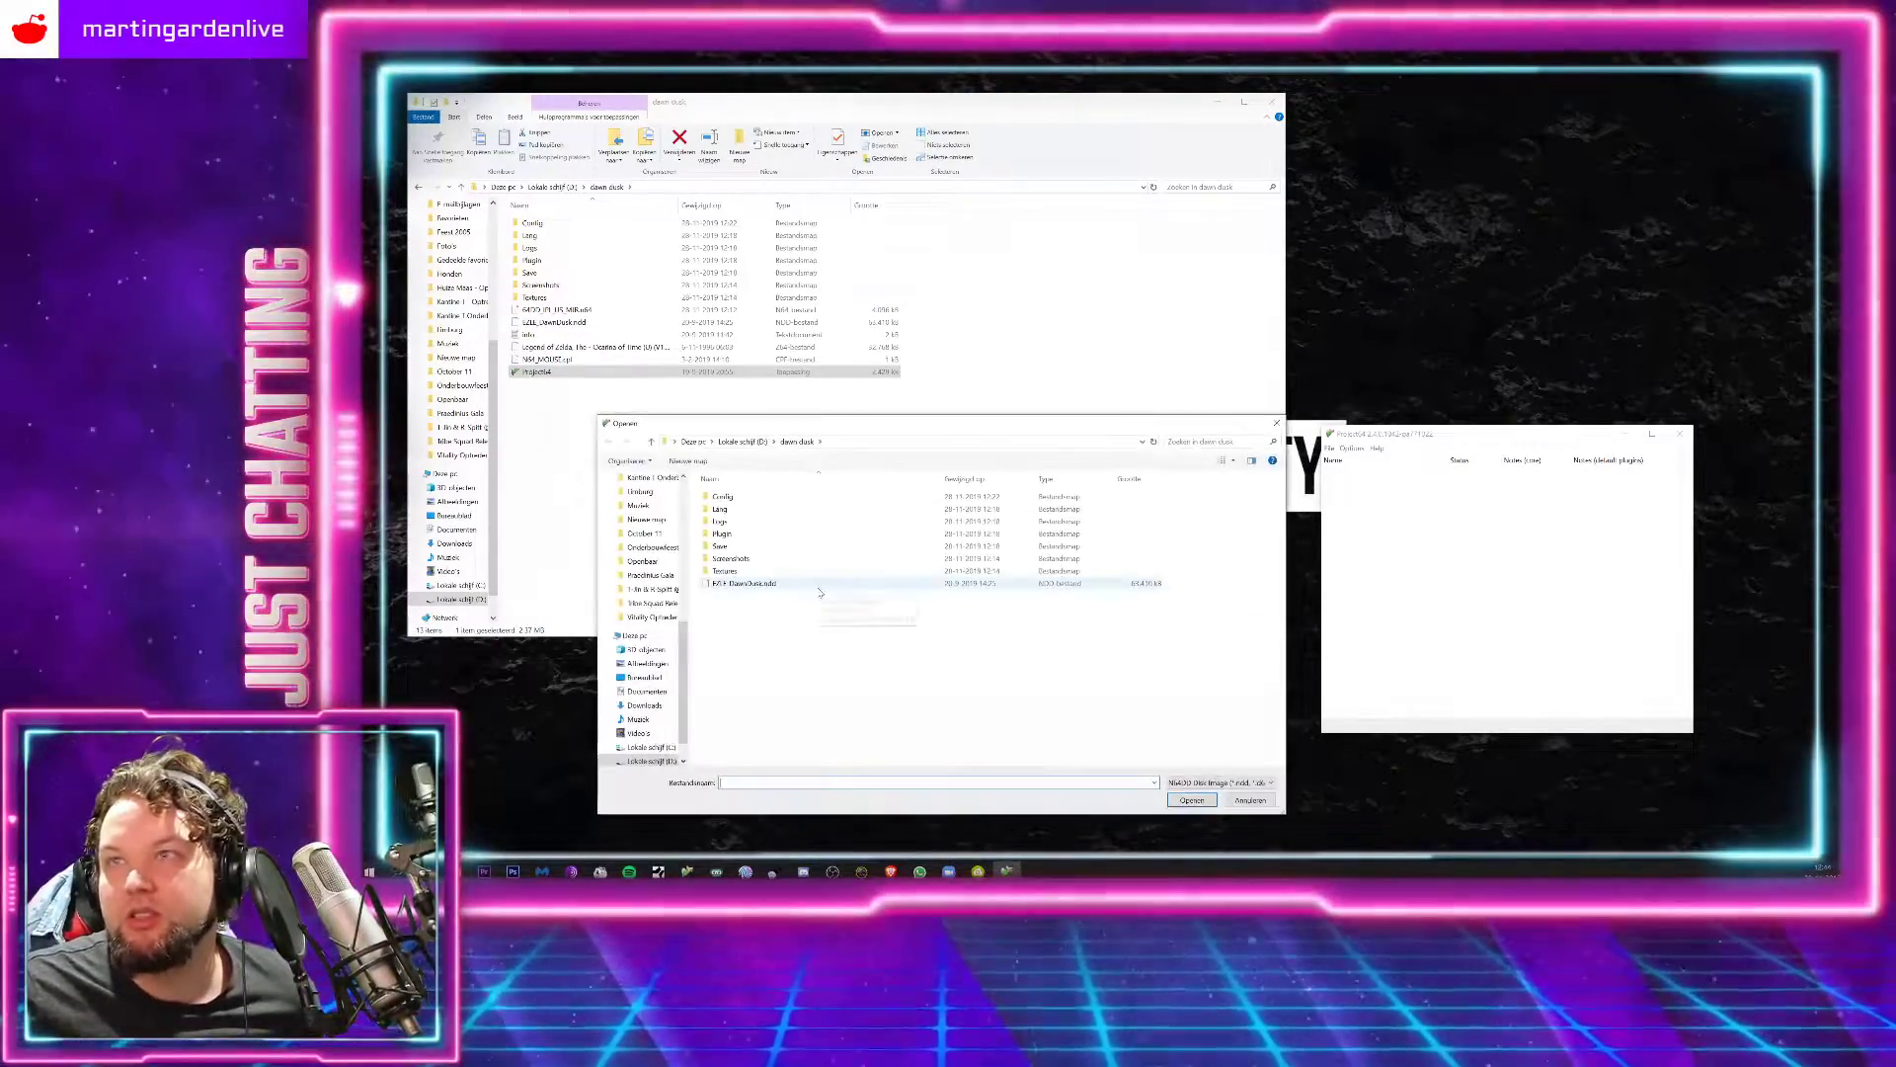
Step: Load the DawnDusk .ndd disk image as the combo's 64DD disk to start the game
click(818, 589)
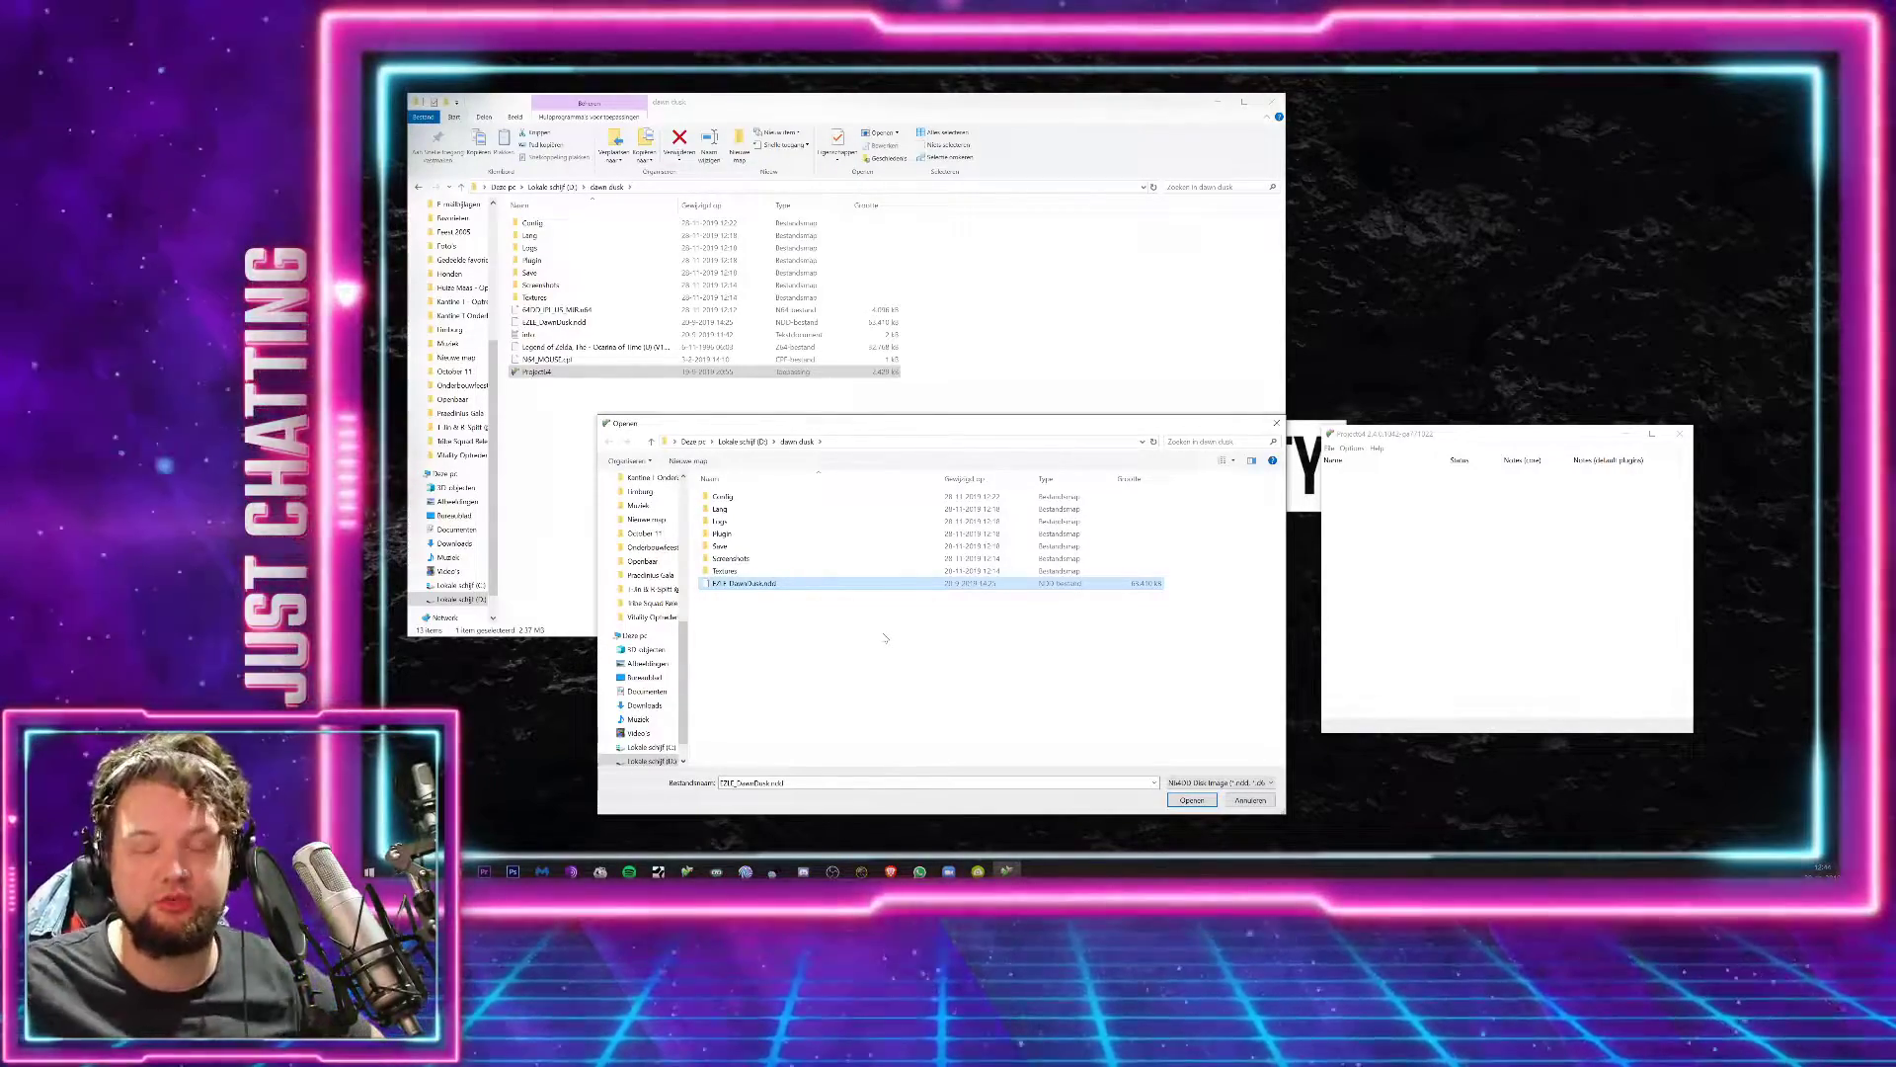
click(885, 638)
click(837, 587)
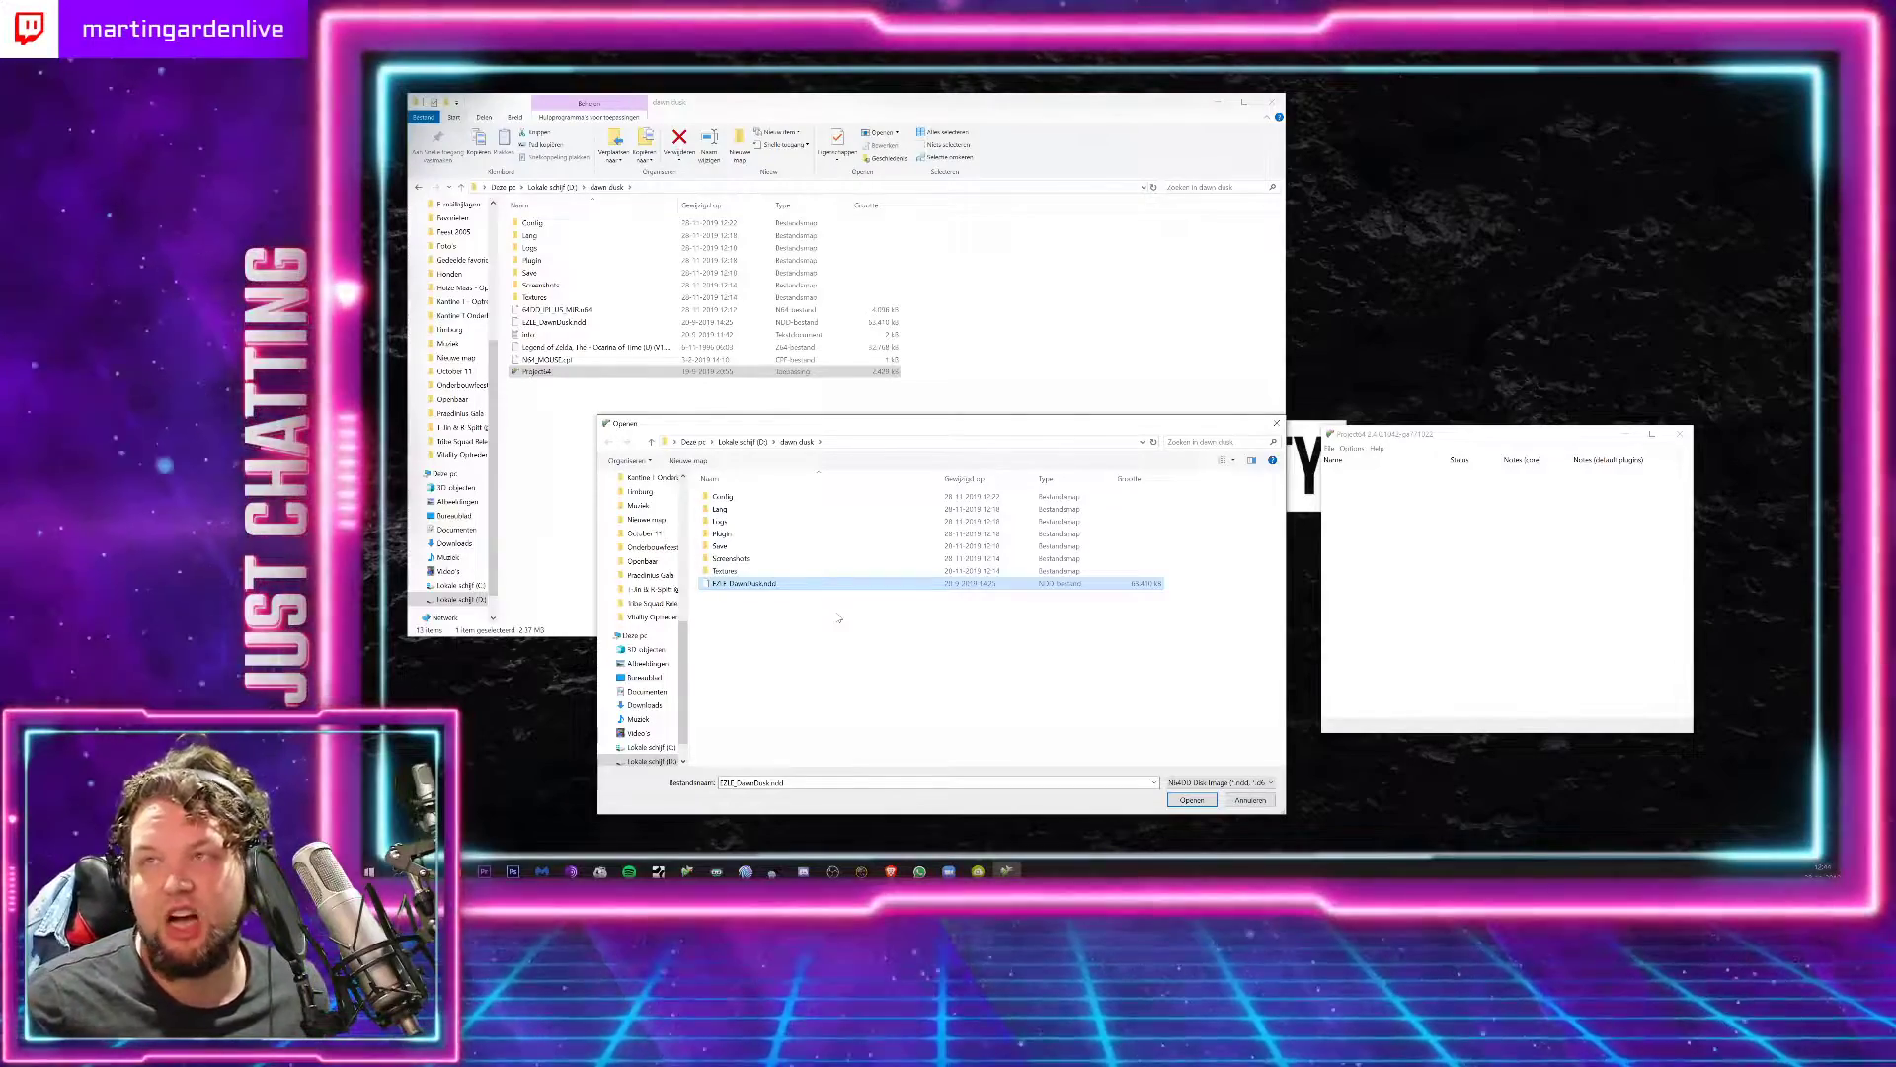
double_click(841, 585)
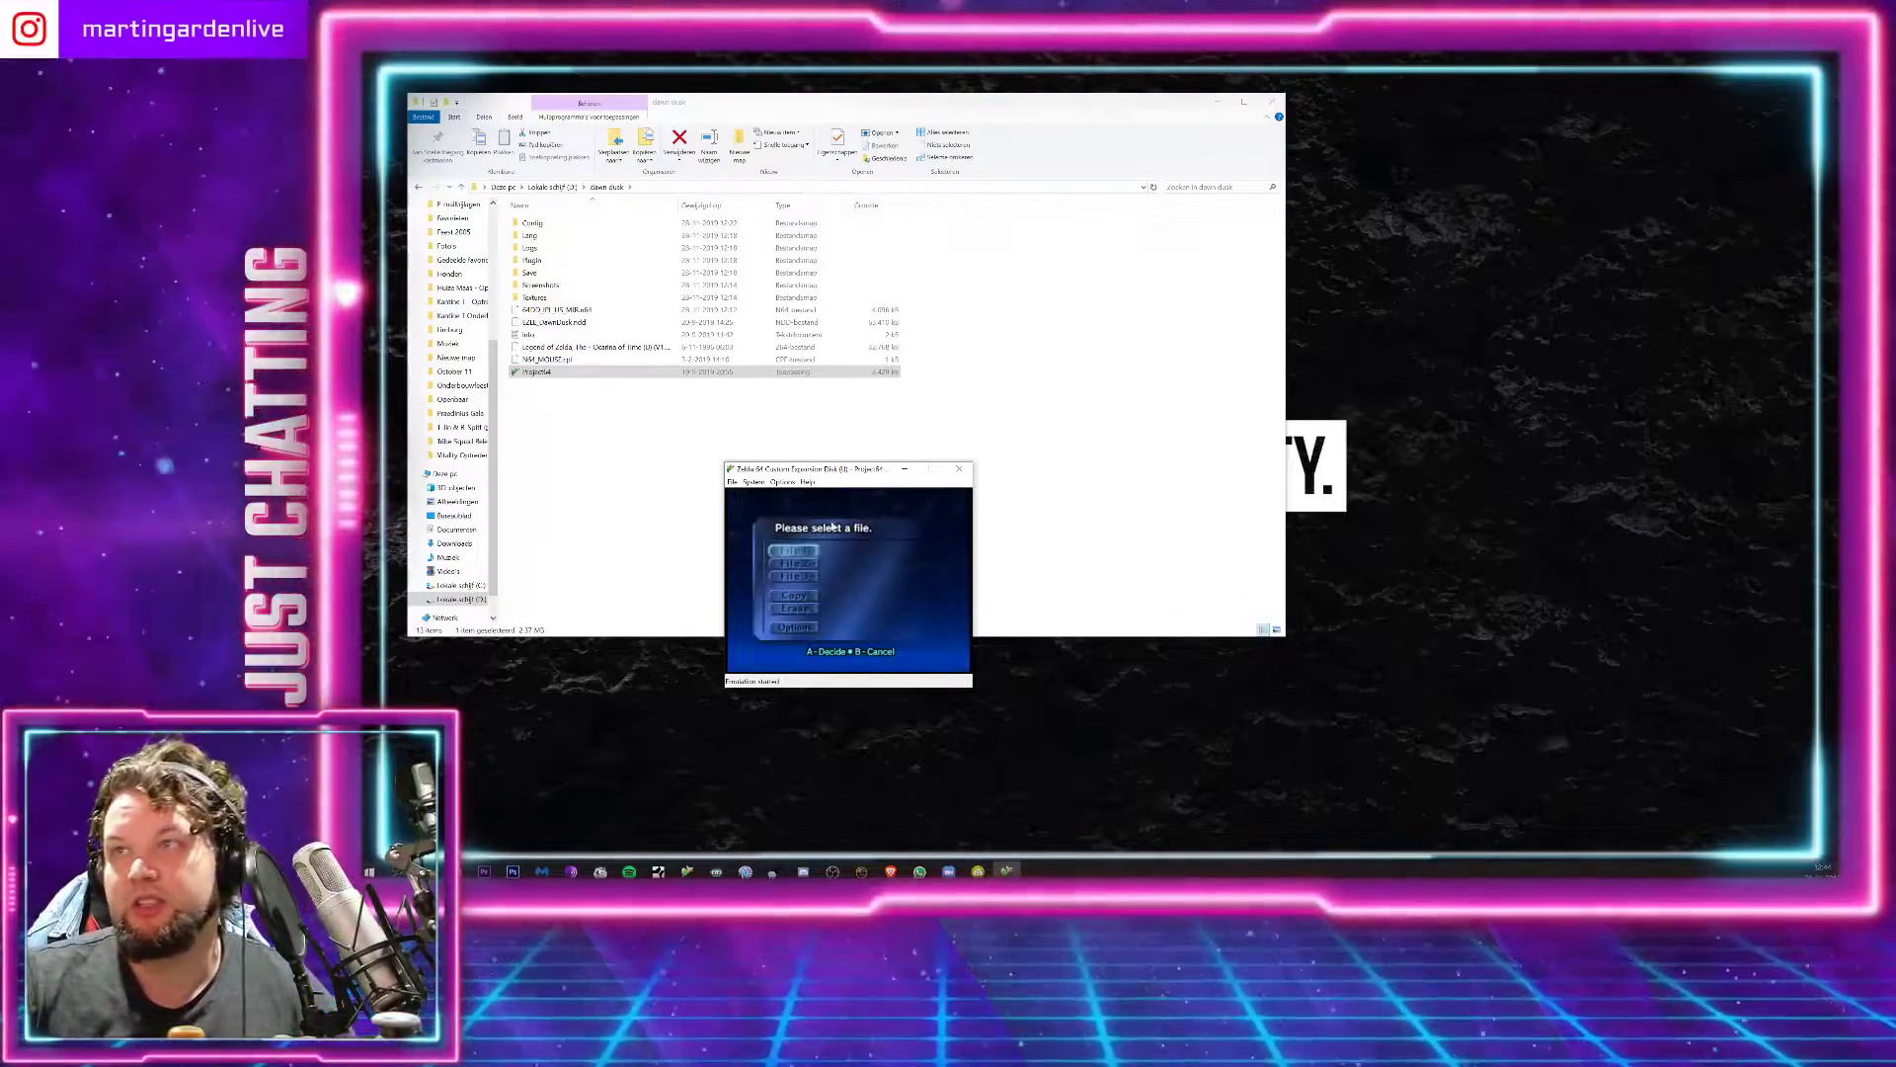
Step: Select the first save file to open its name entry and test moving the cursor around the letter grid
key(x)
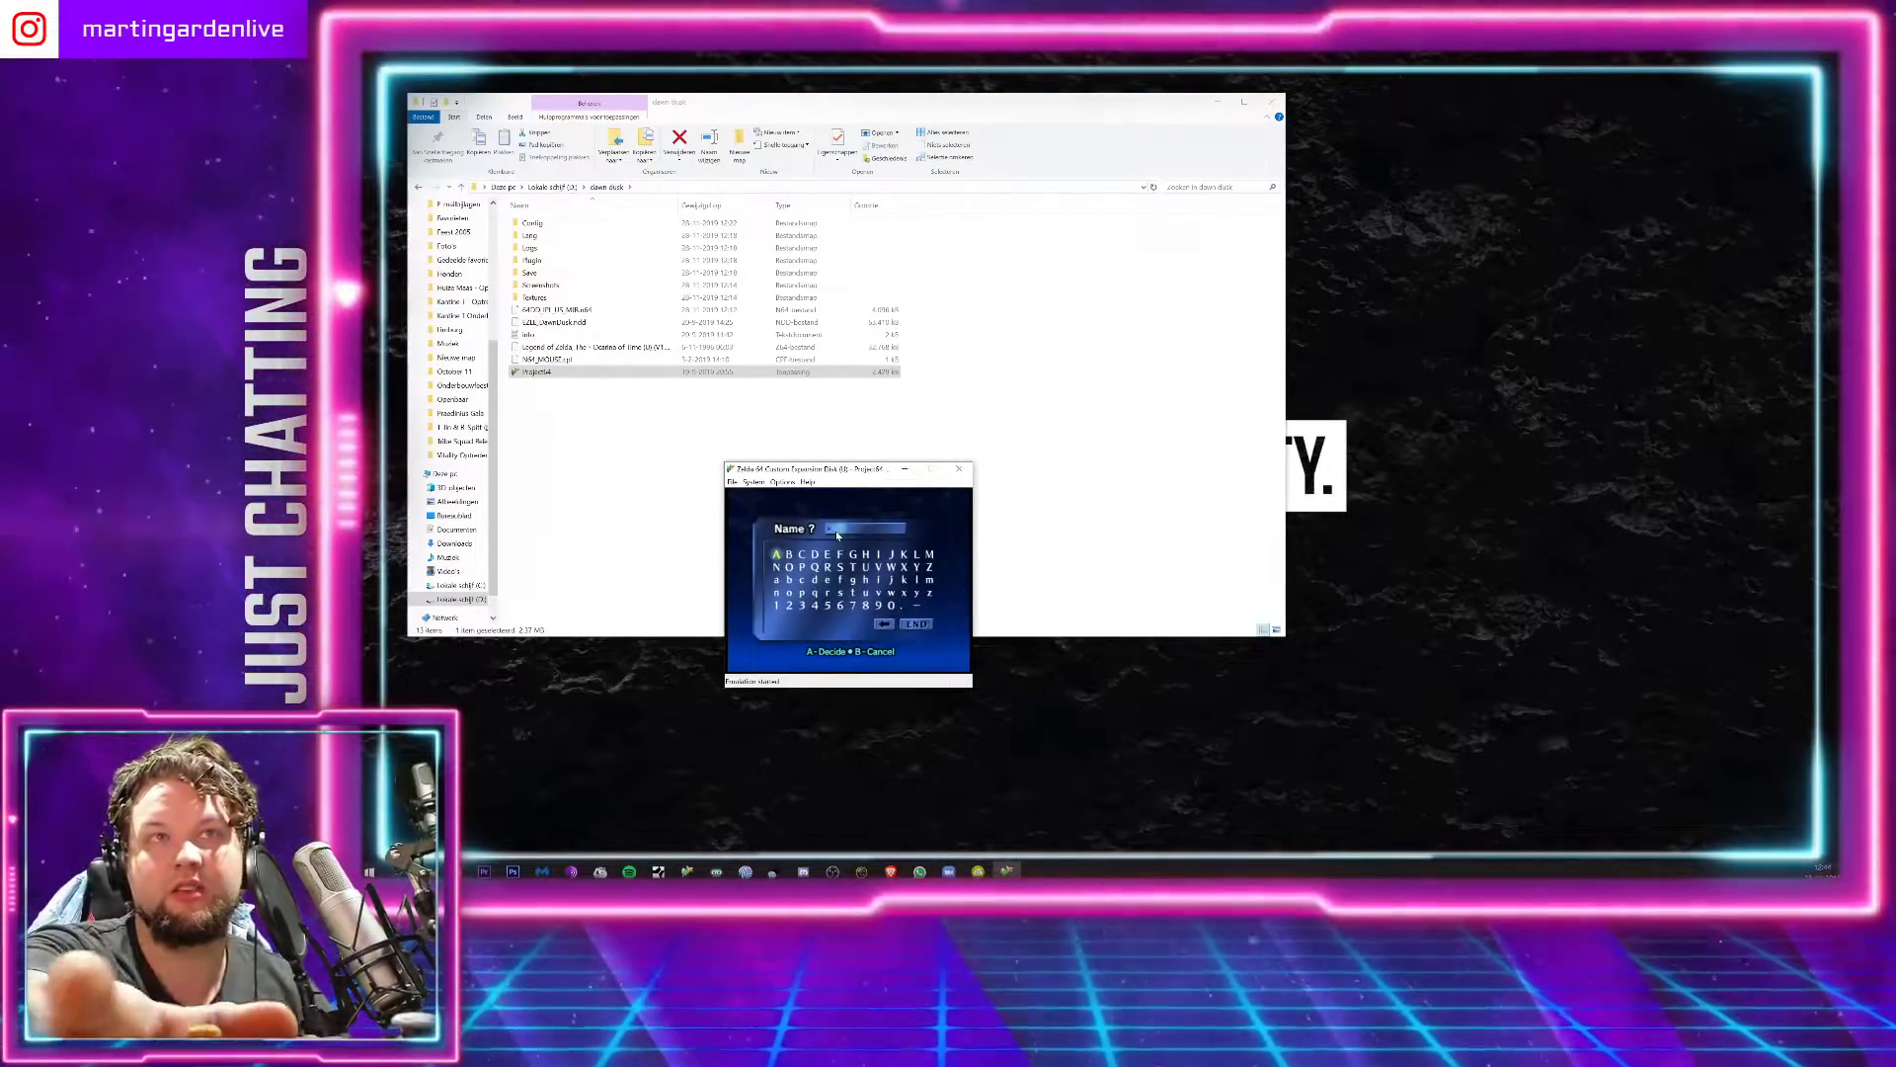
key(Right)
key(Right)
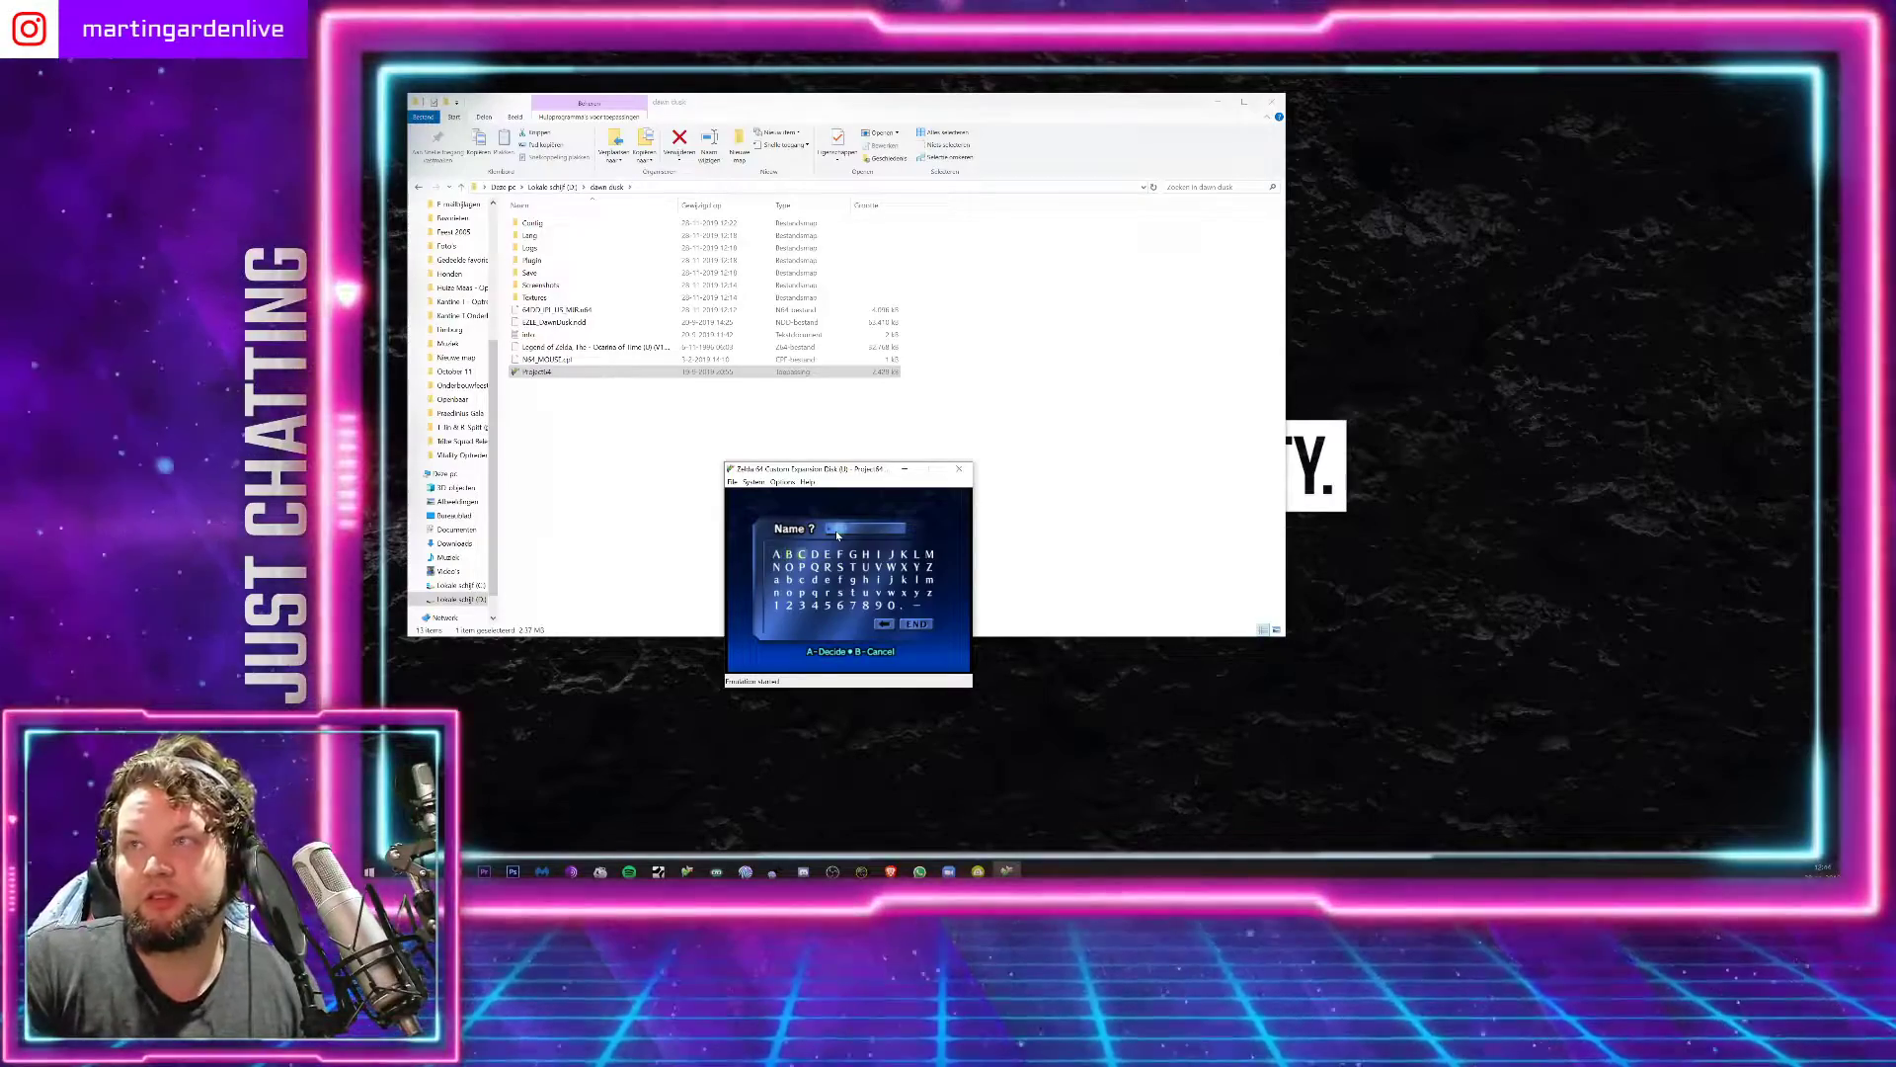
key(Right)
key(Right)
key(Right)
key(Right)
key(Right)
key(Right)
key(Right)
key(Down)
key(Down)
key(Down)
key(Down)
key(Down)
key(Up)
key(Up)
key(Left)
mouse_move(891, 871)
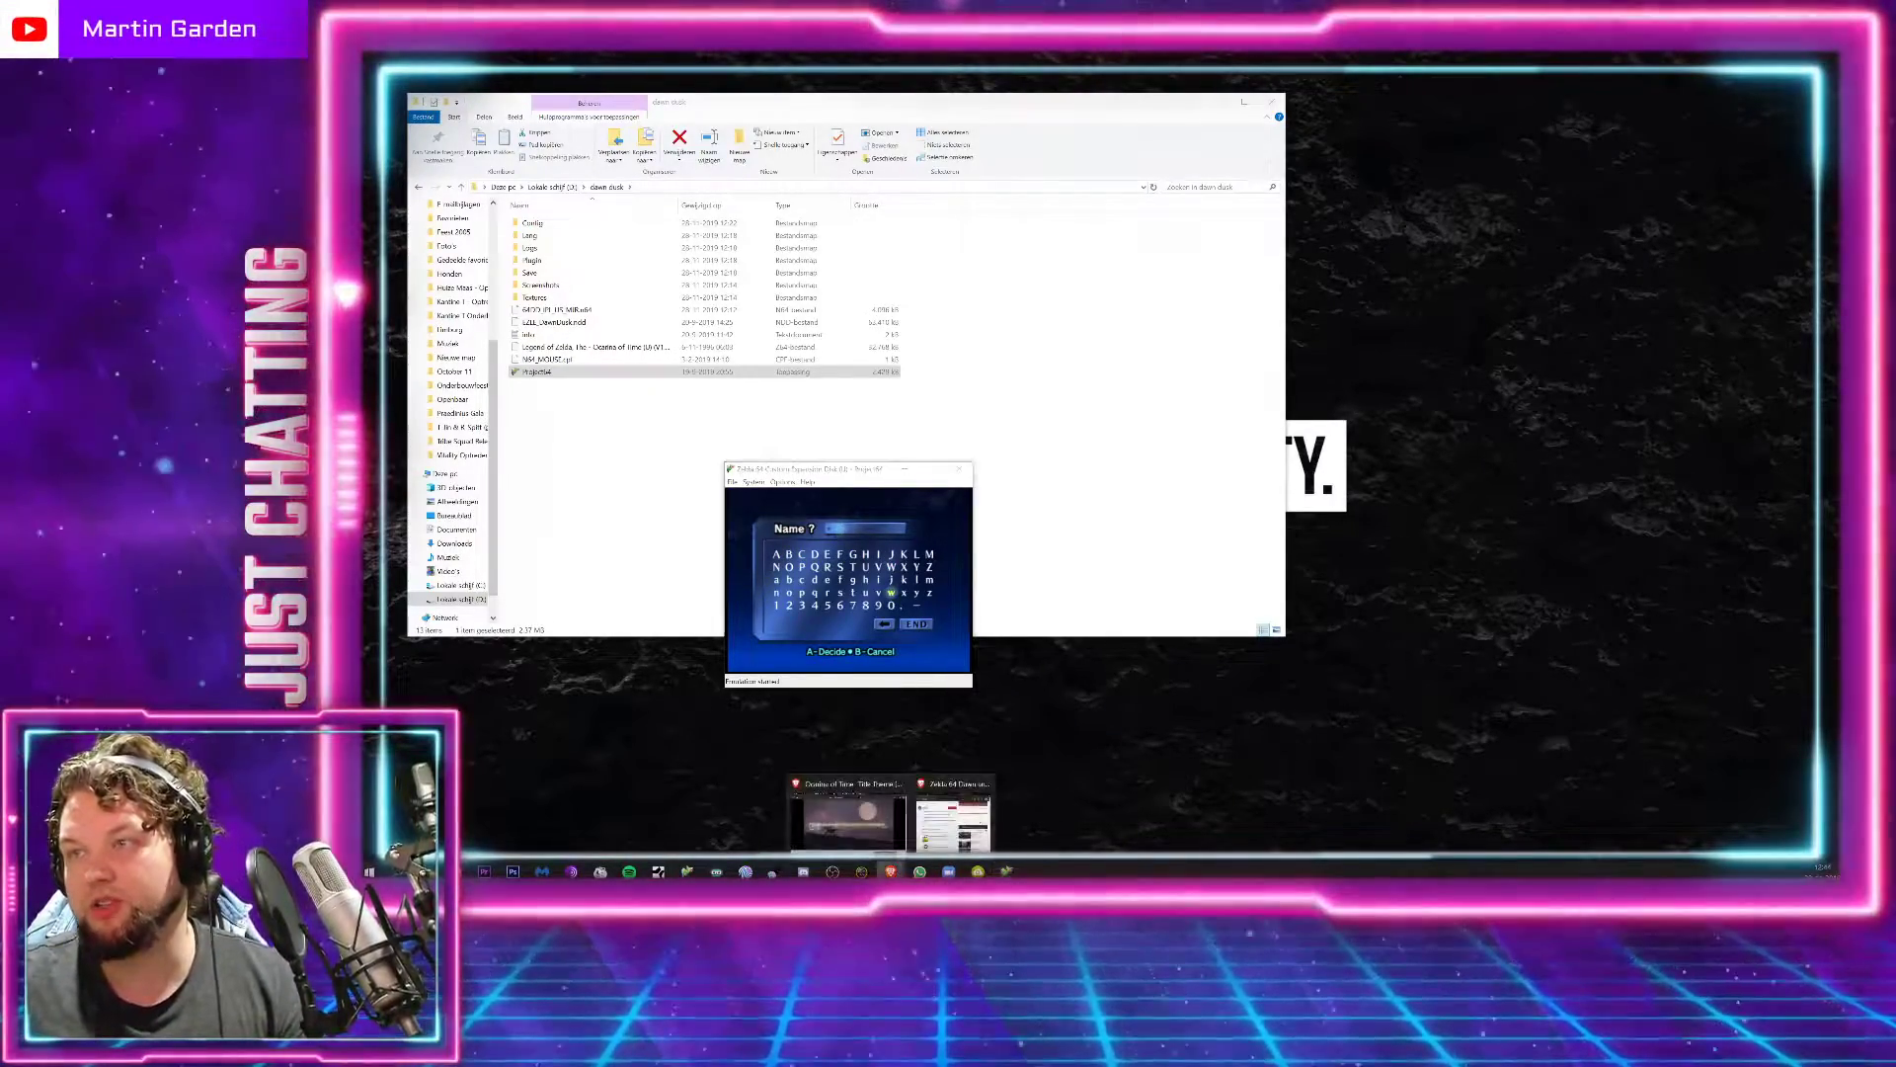
click(869, 790)
key(alt+Tab)
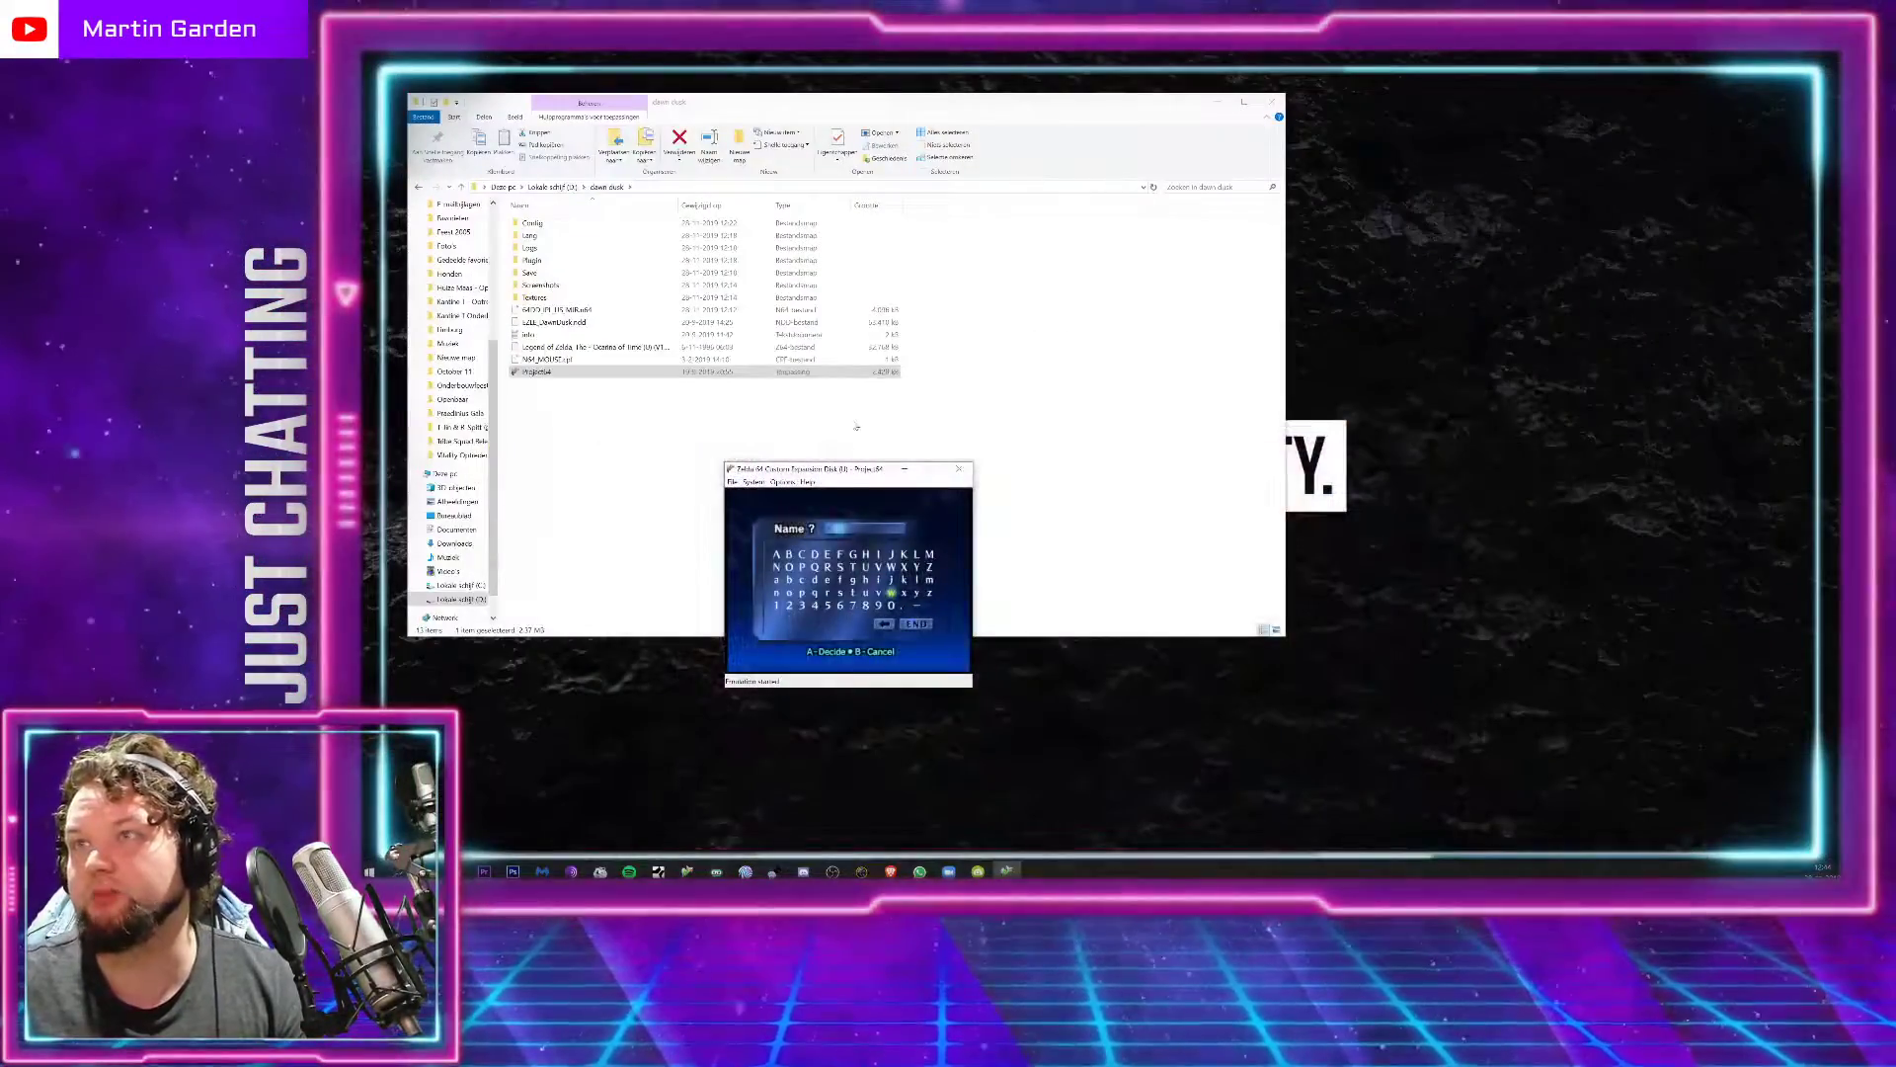
Step: Assign gamepad inputs to Controller 1's Digital Pad up, left, right and down in the controller plugin and save the configuration
drag(855, 468, 903, 467)
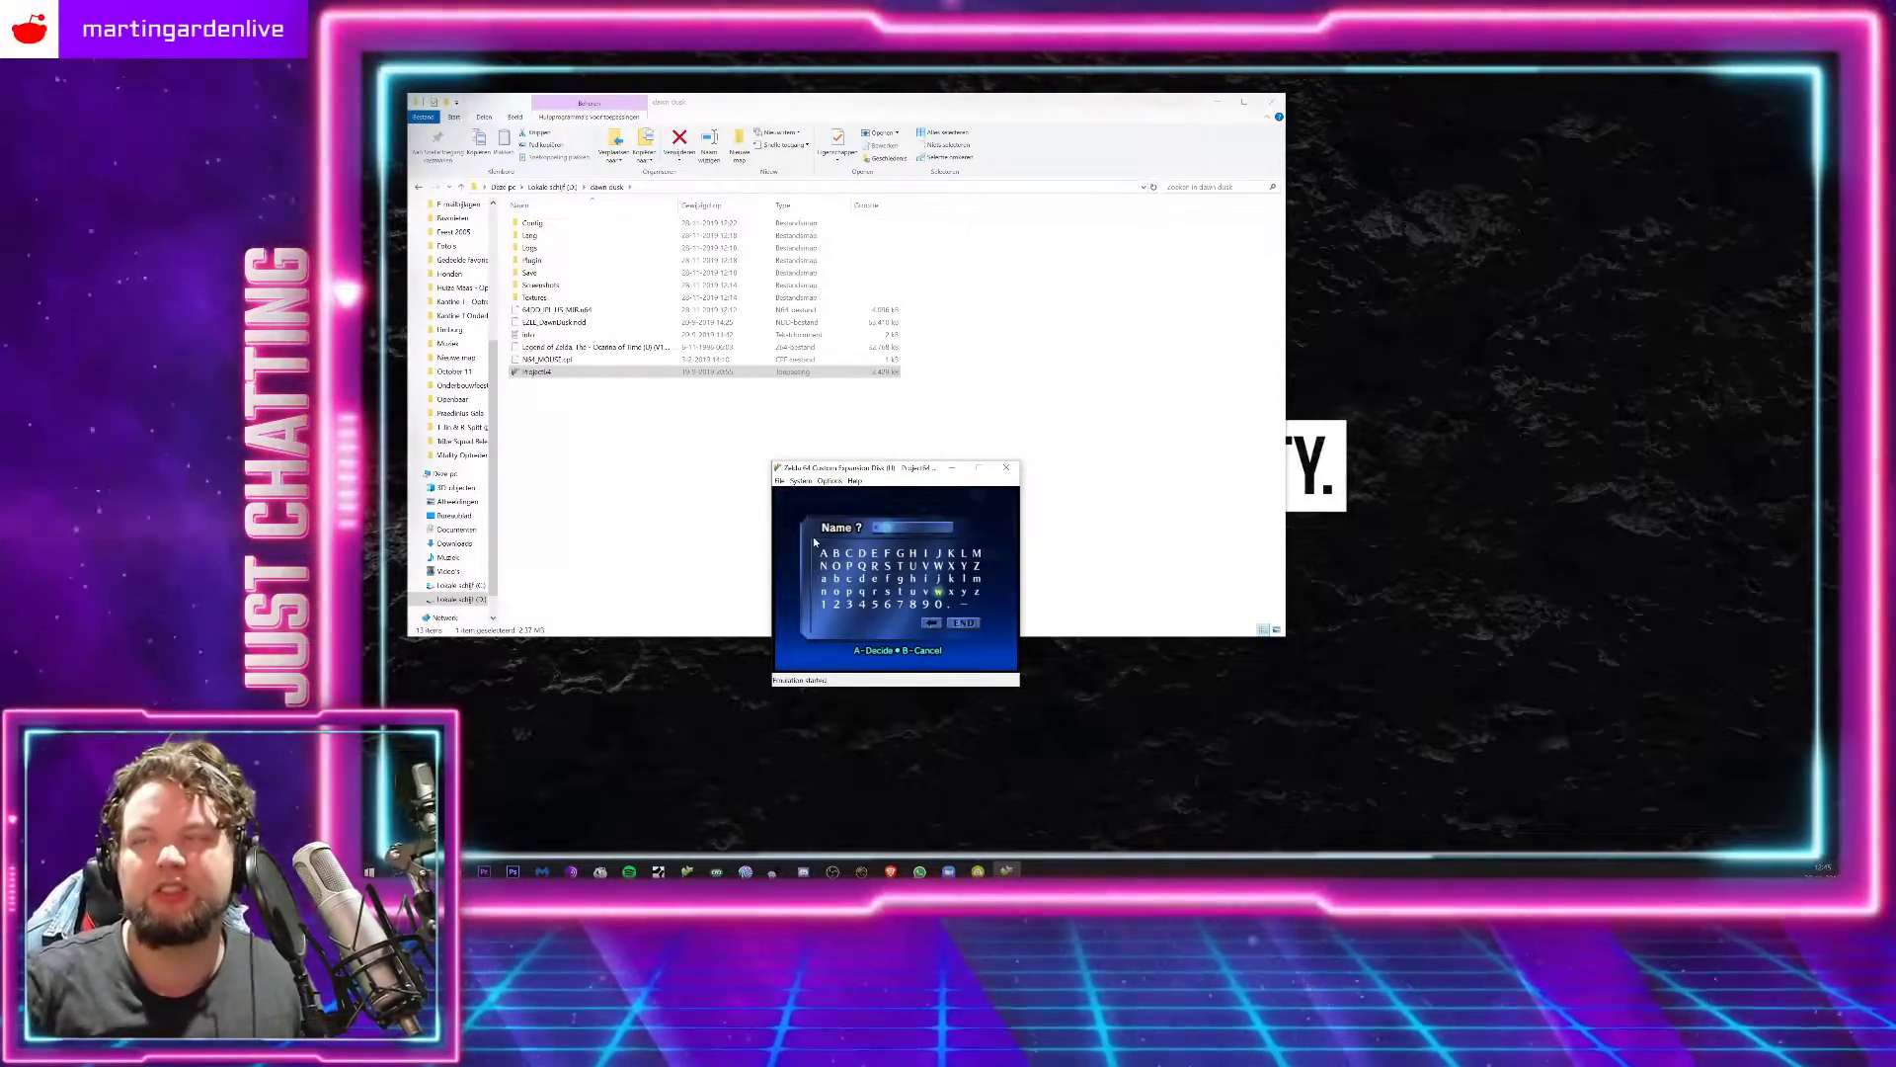
click(829, 481)
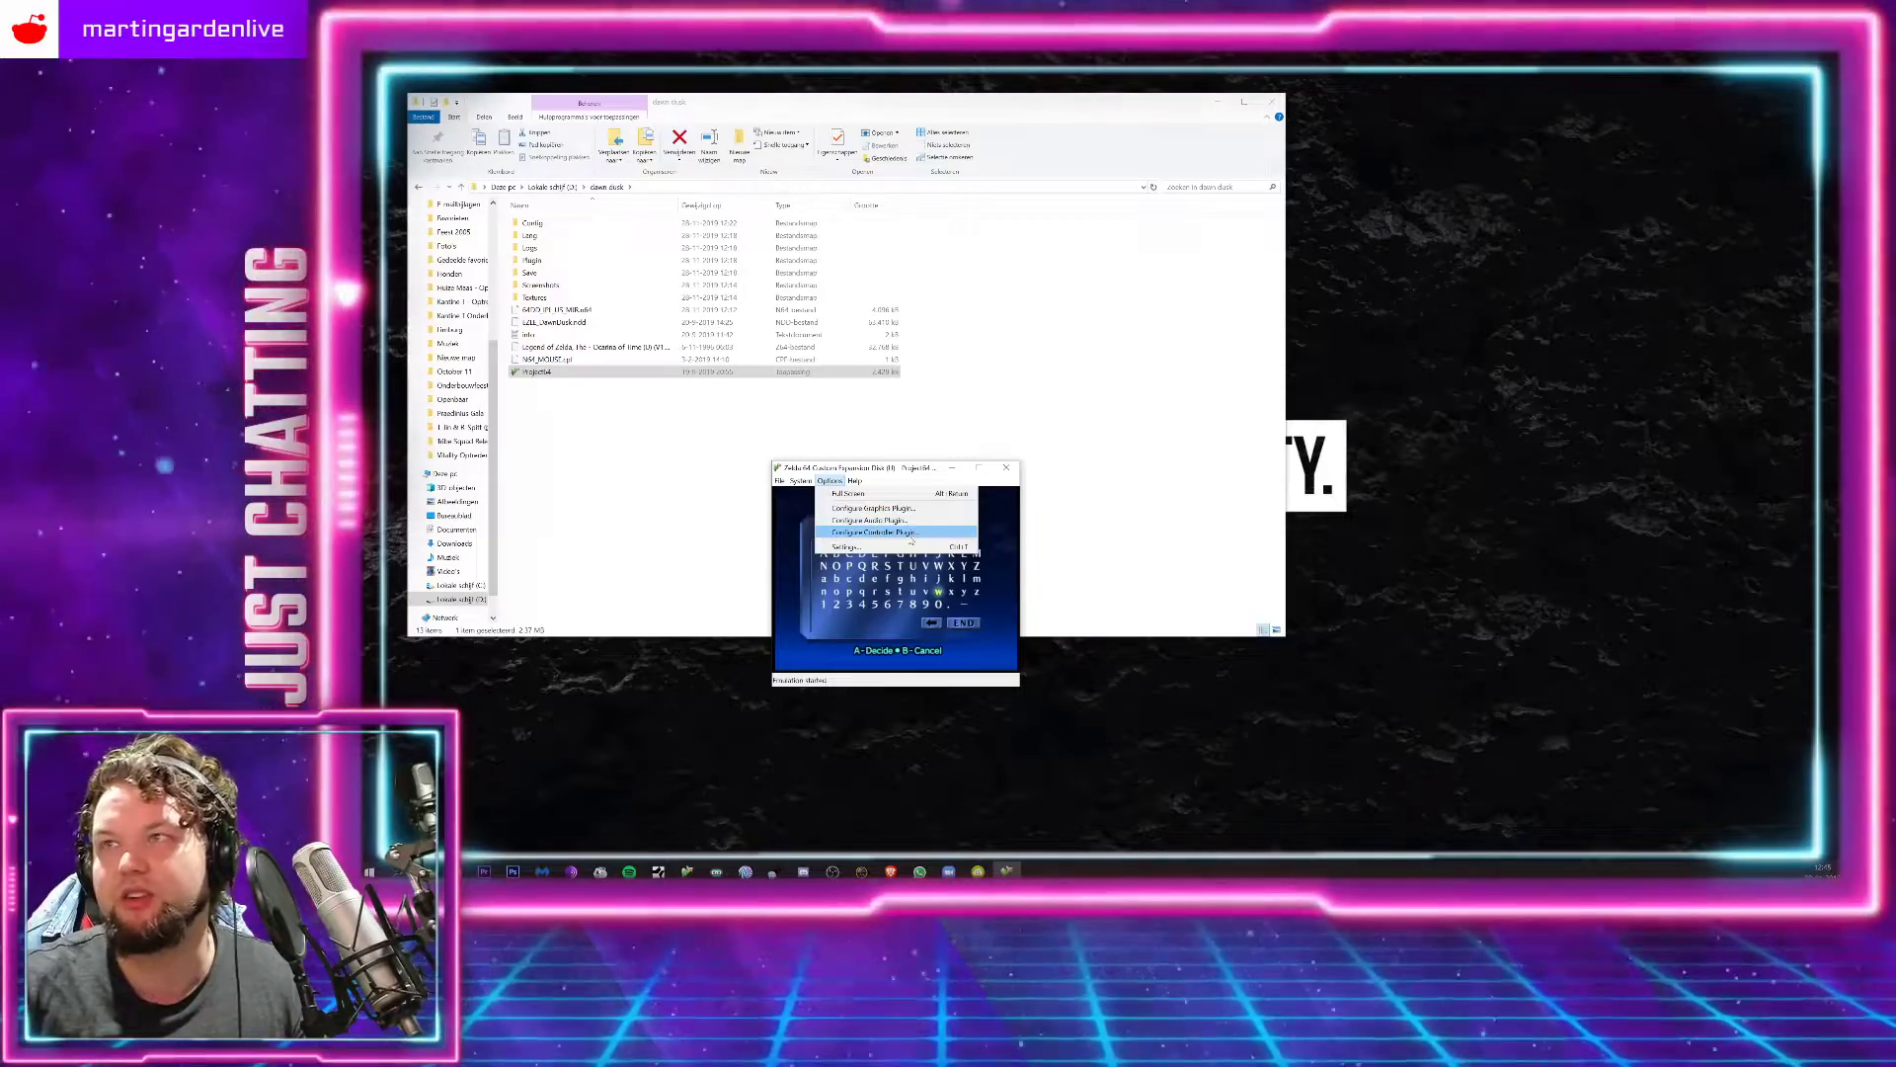
click(922, 534)
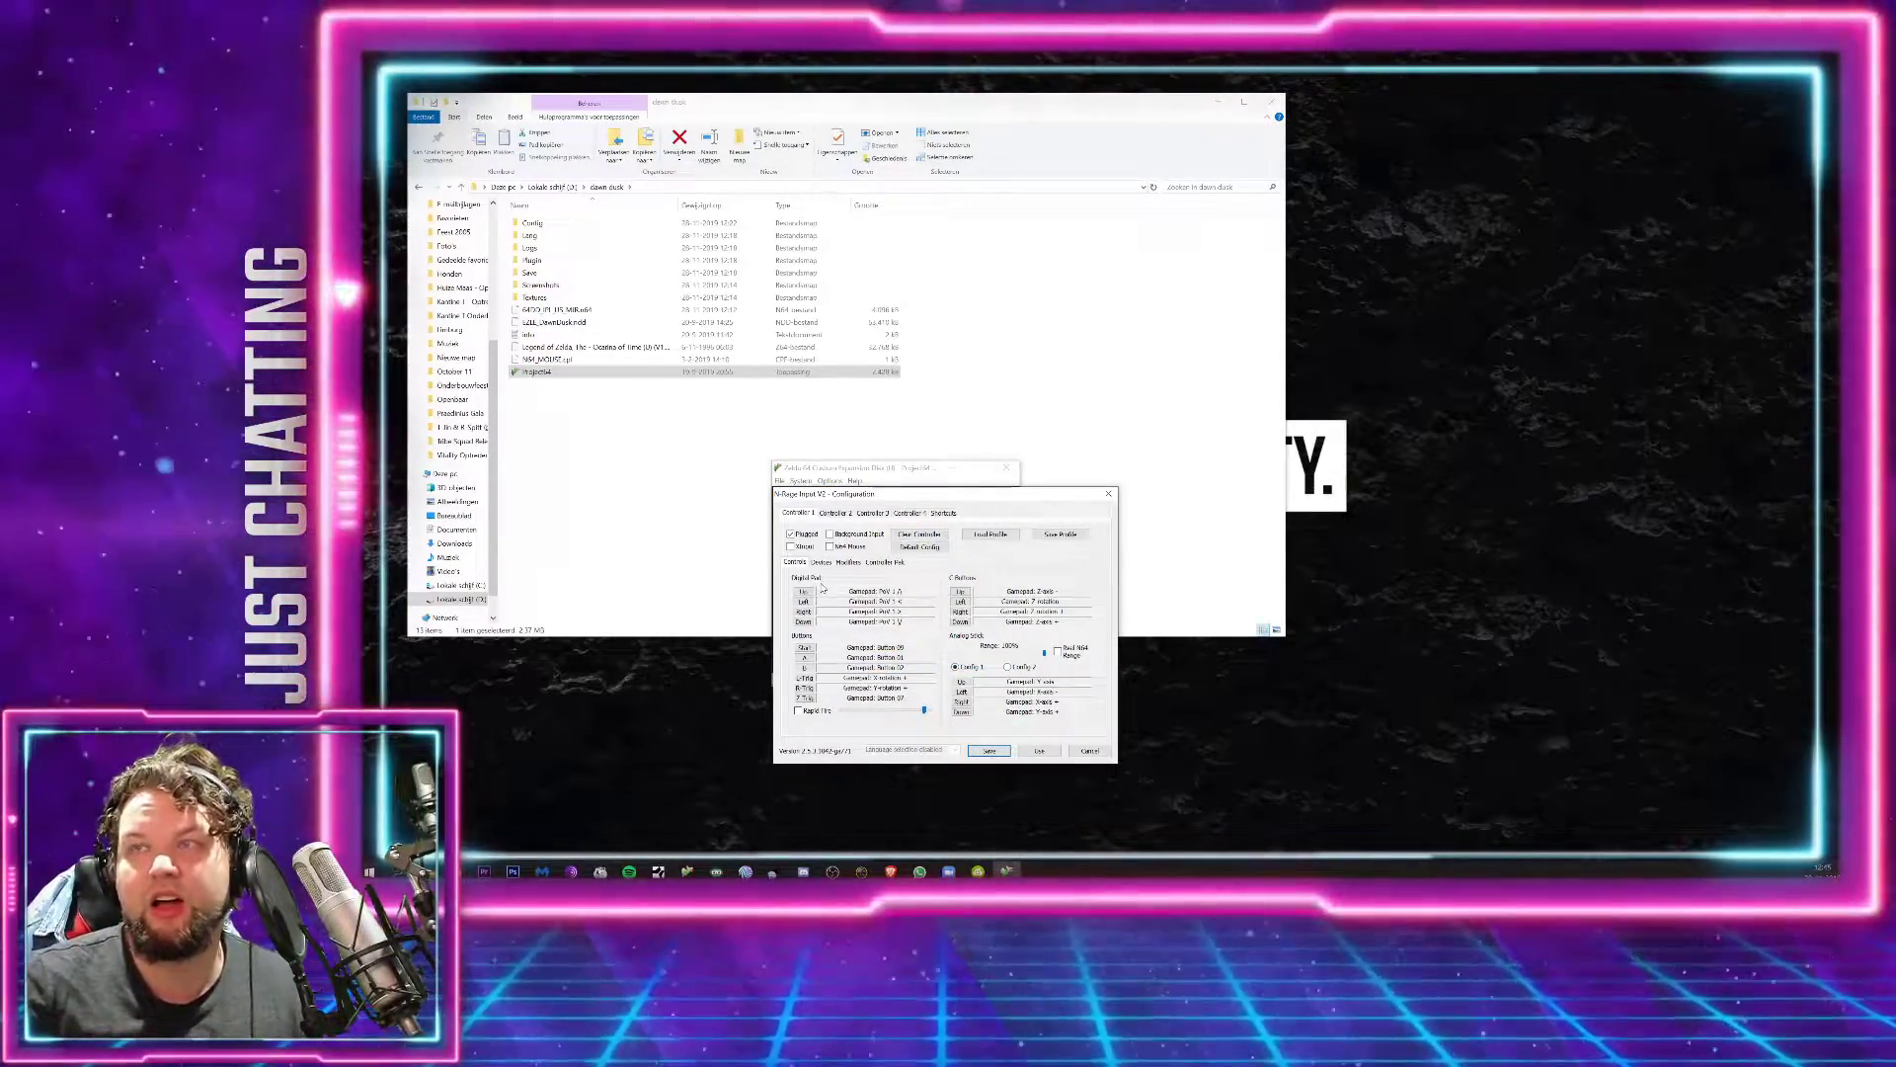
click(804, 592)
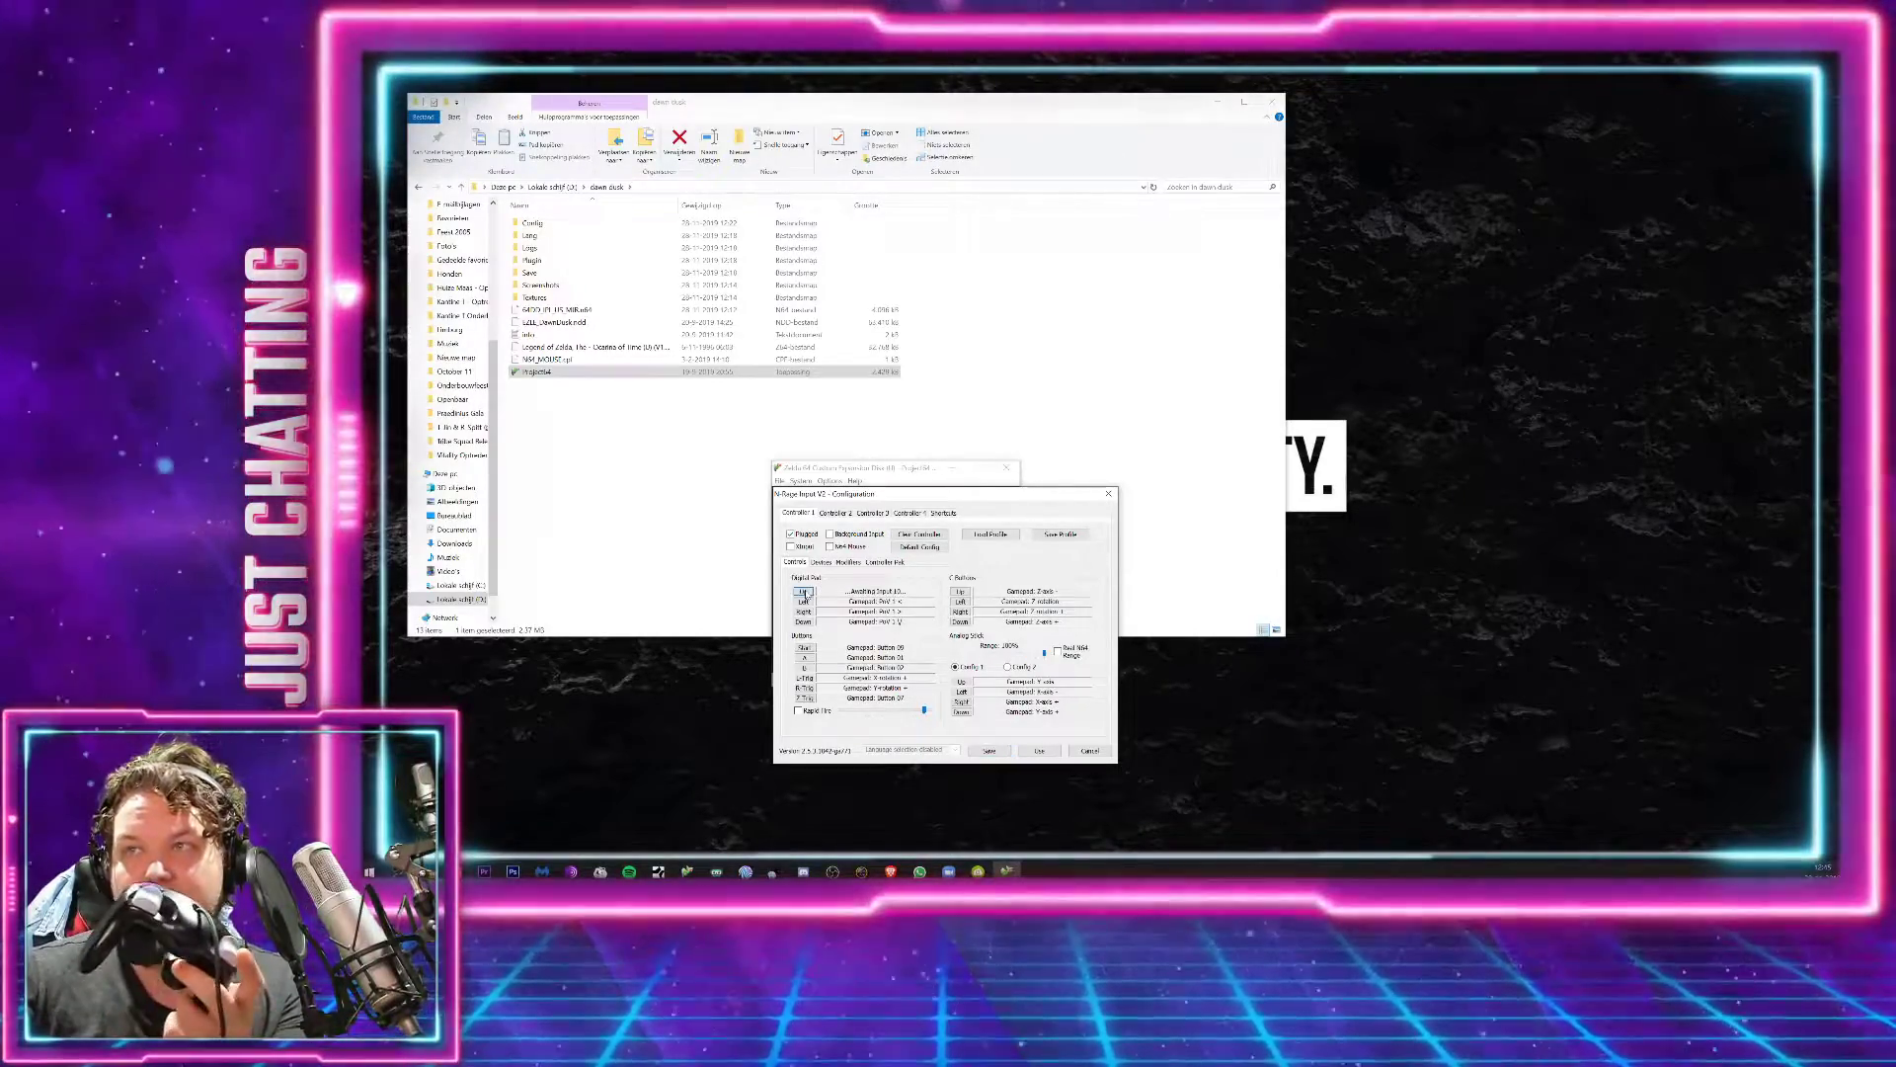
click(806, 602)
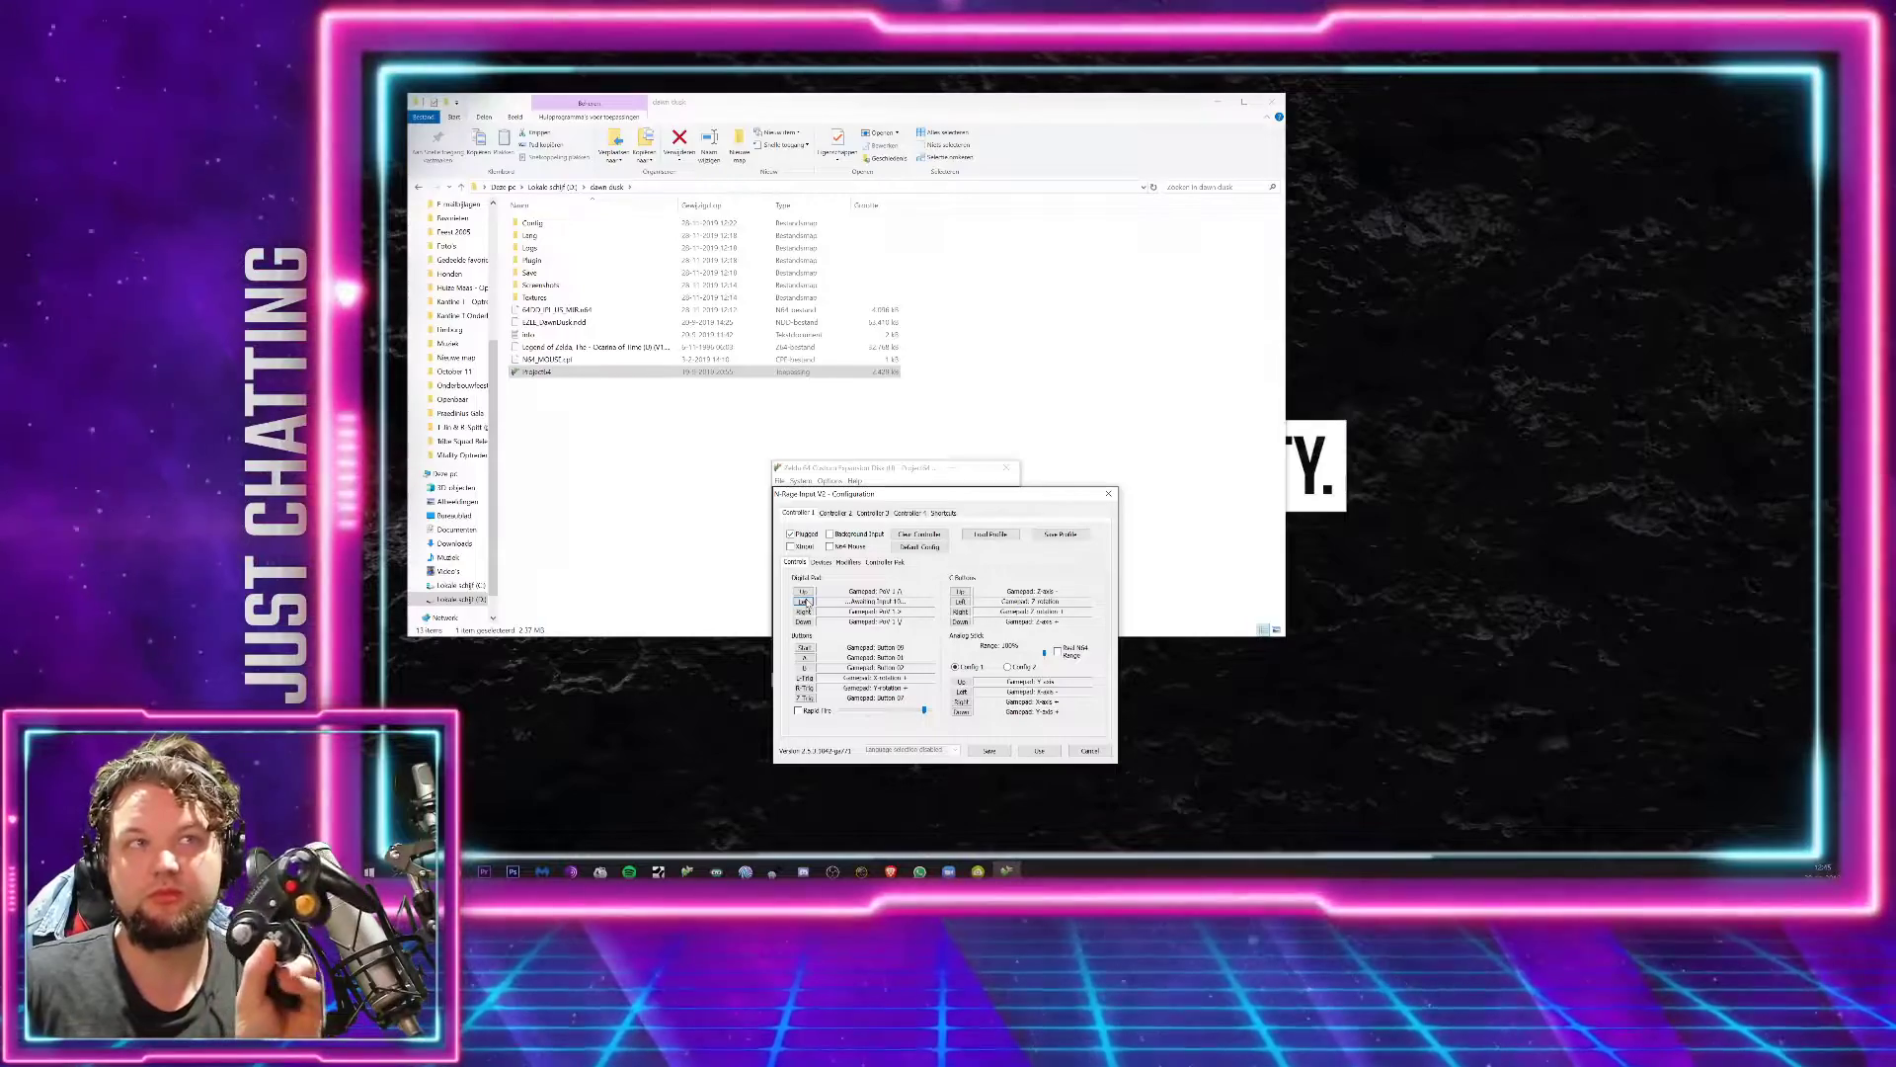
click(807, 613)
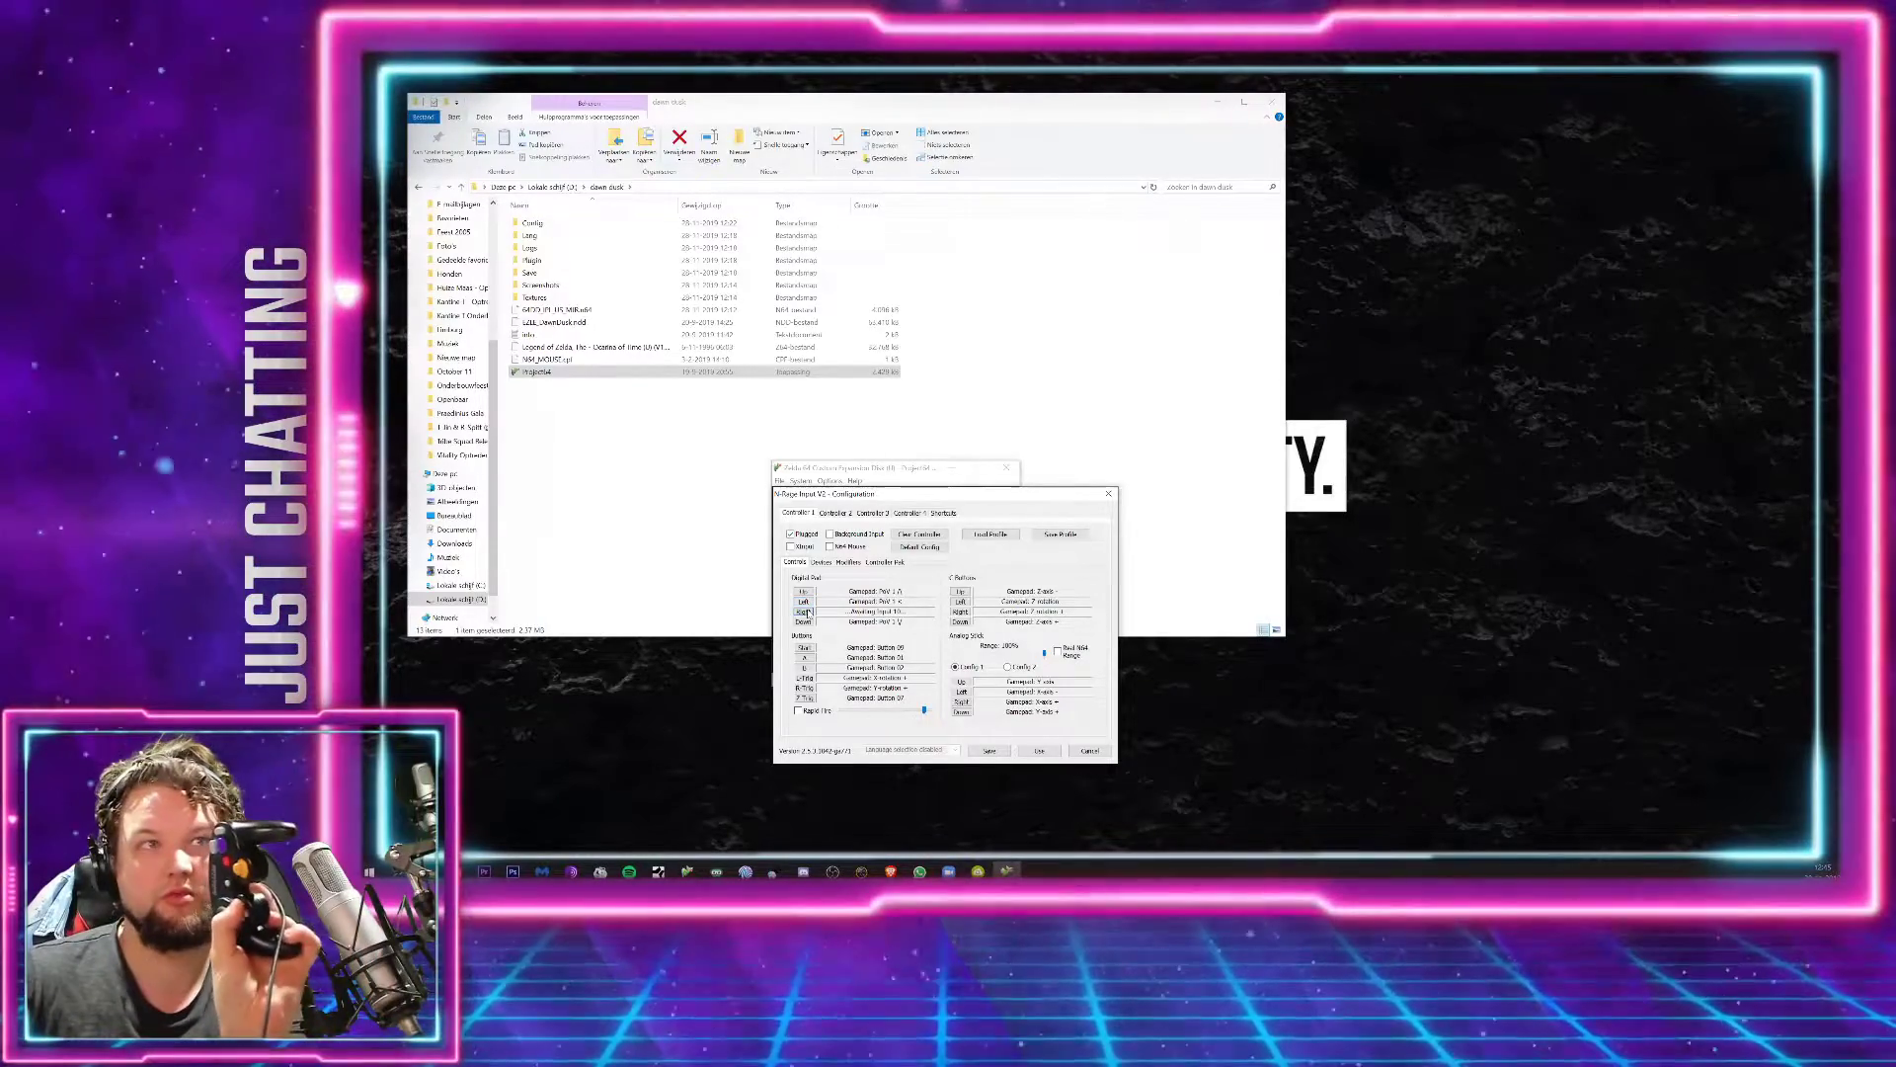
click(803, 621)
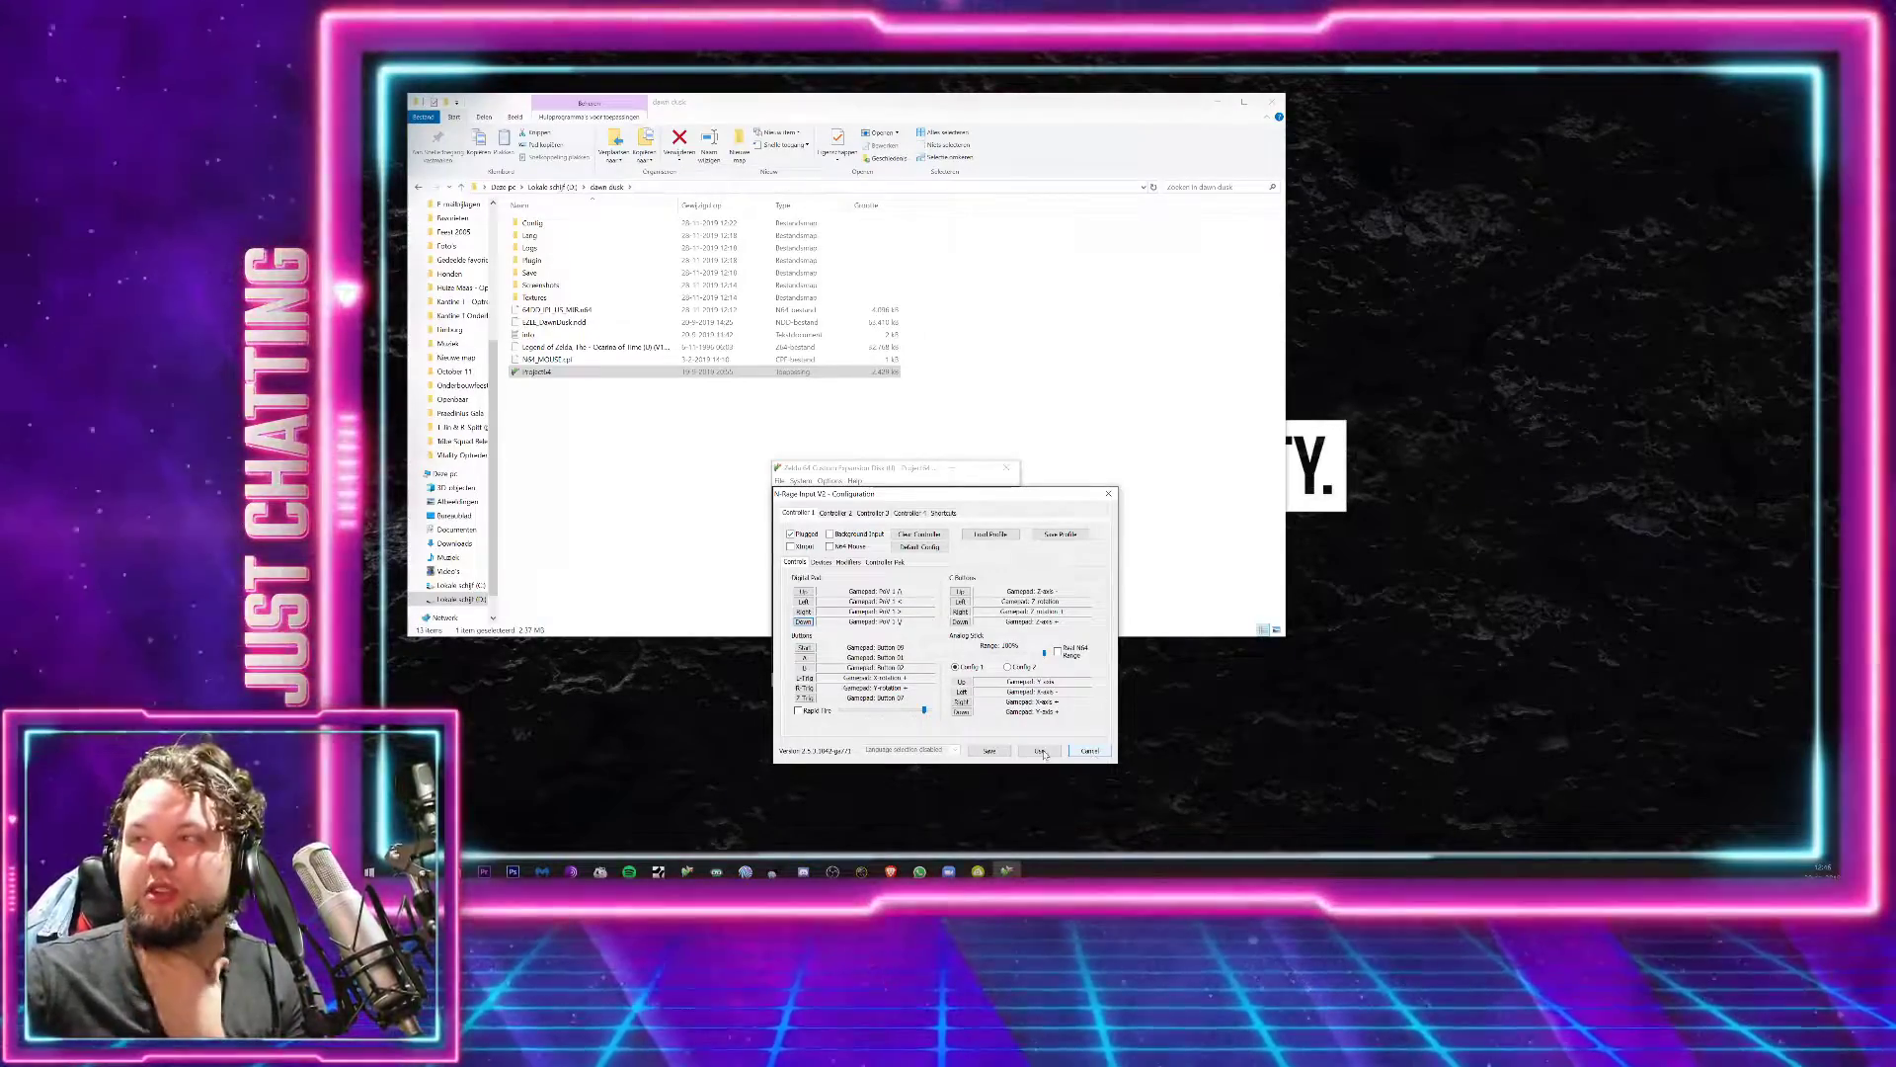
click(988, 751)
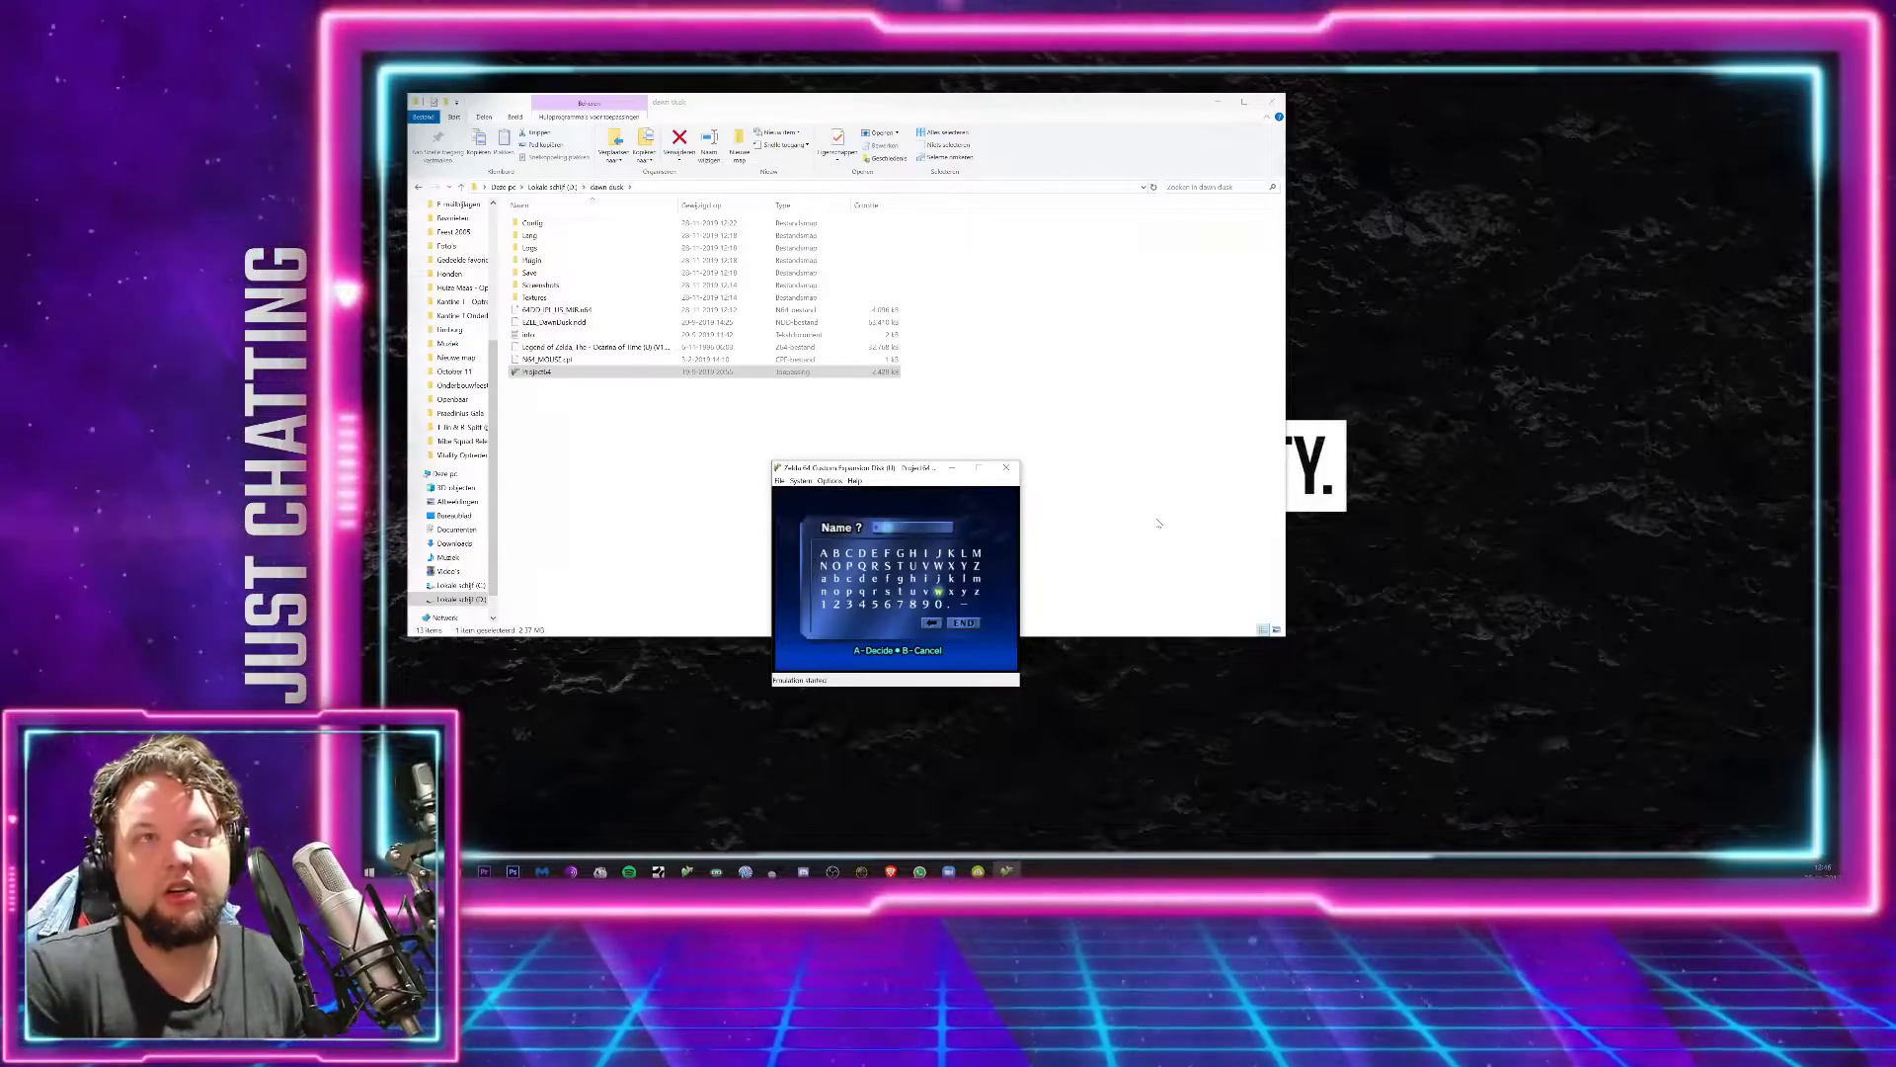
Step: Test moving the cursor around the name entry letter grid with the newly assigned directional inputs
key(Up)
key(Up)
key(Up)
key(Left)
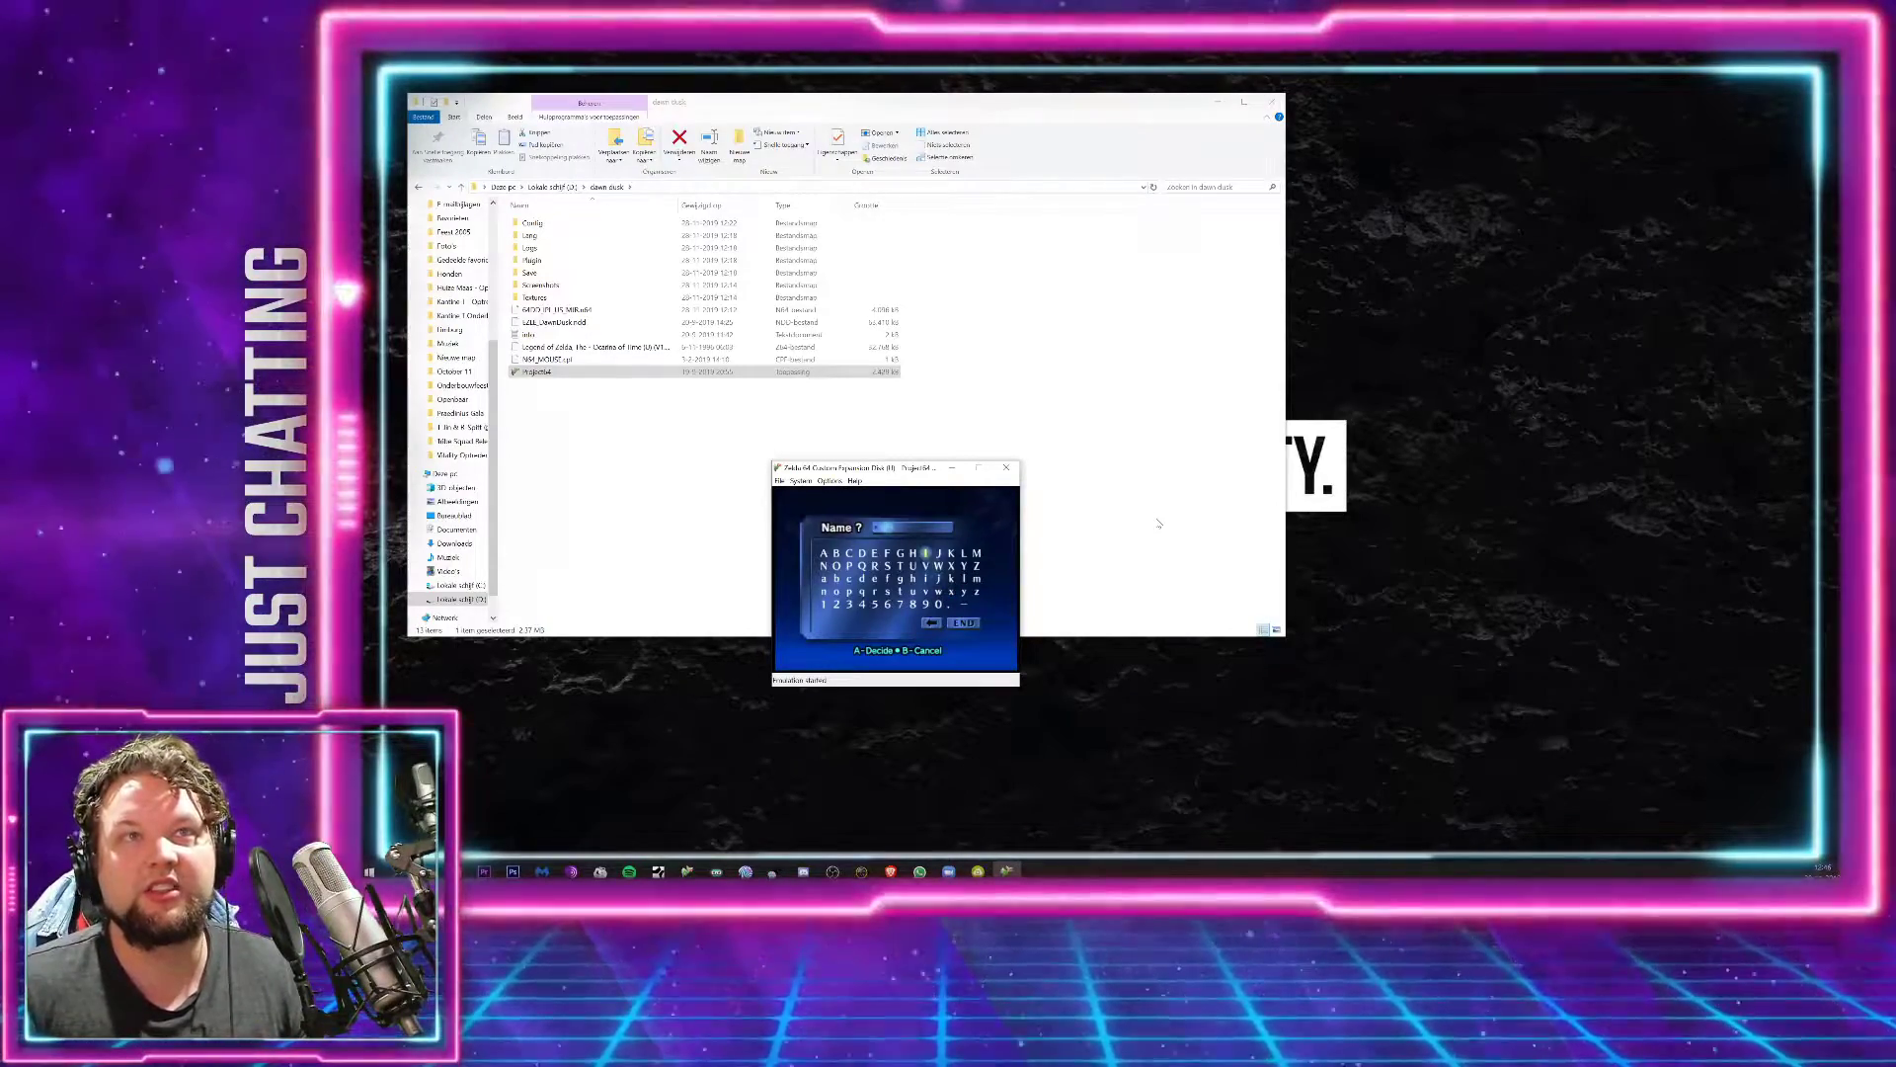
key(Up)
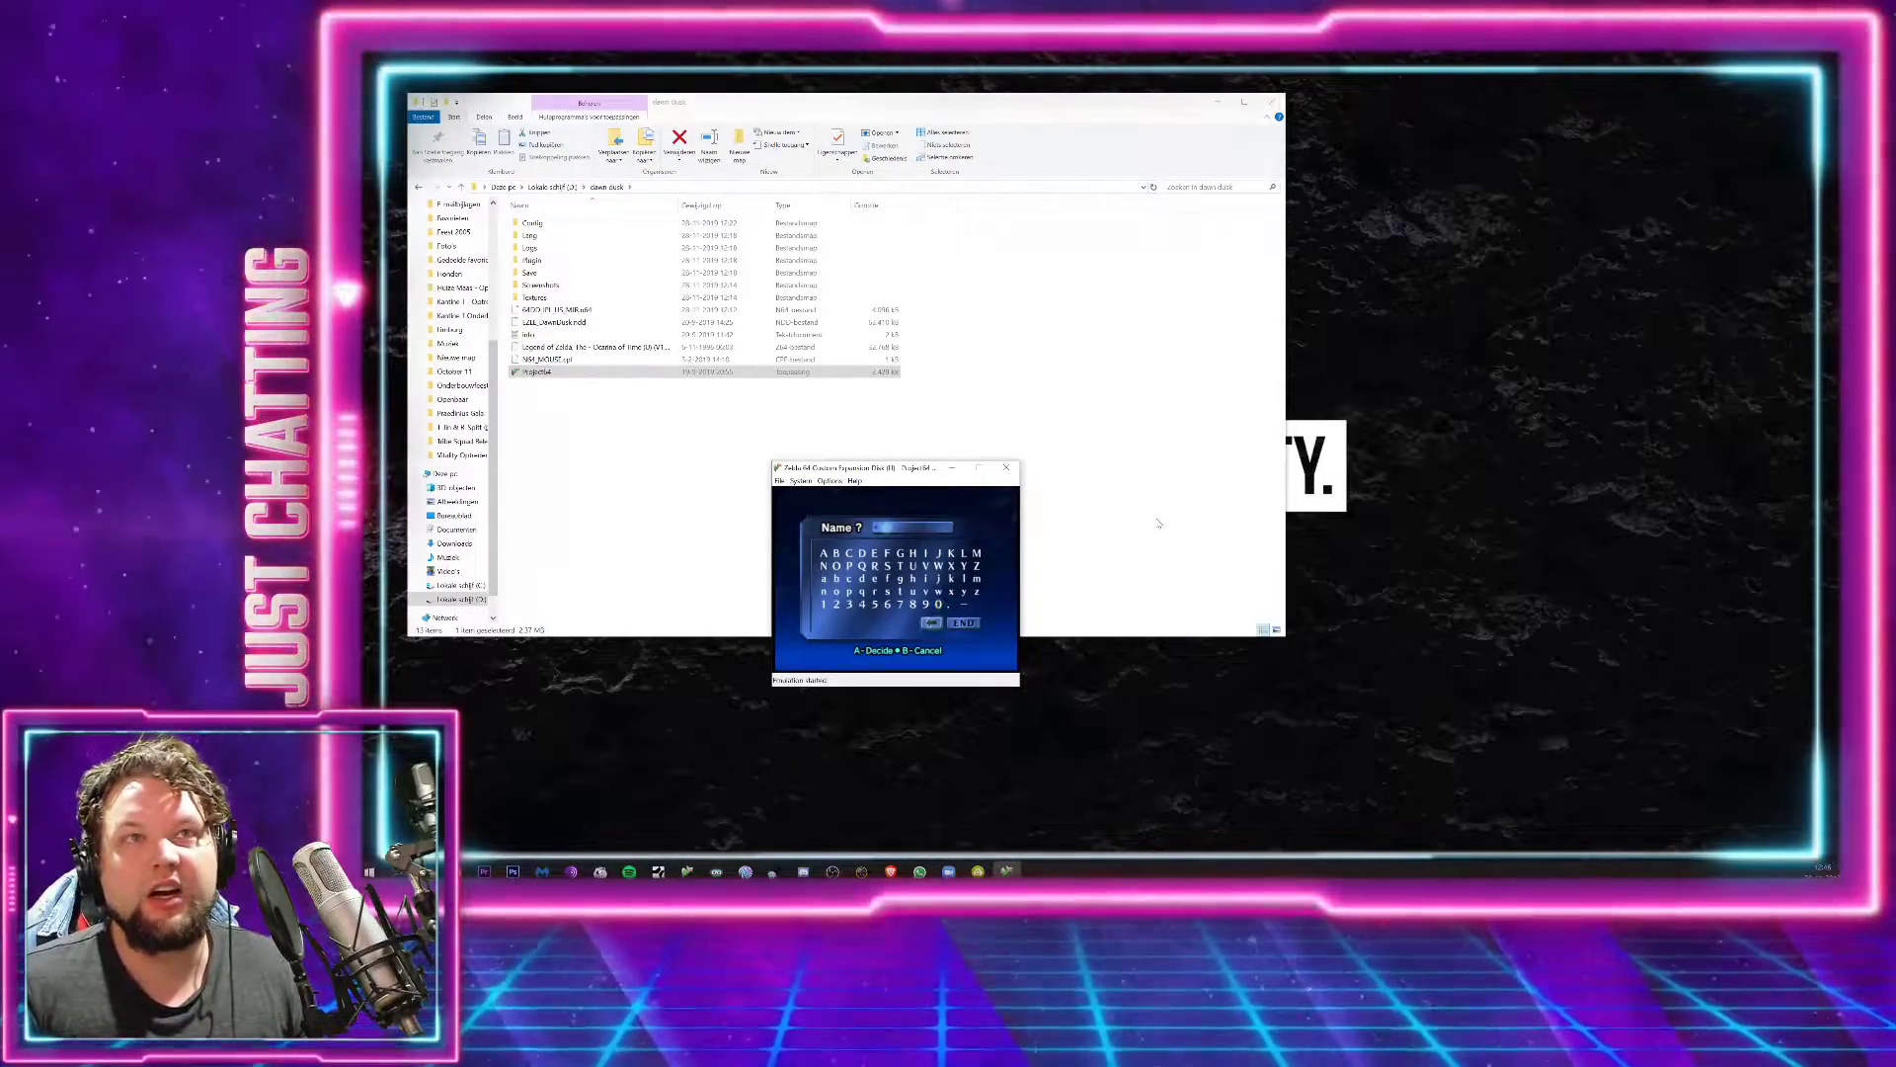
Step: Spell out the player's name letter by letter in the save file's name entry grid
key(Up)
key(Right)
key(Right)
key(x)
key(Down)
key(Left)
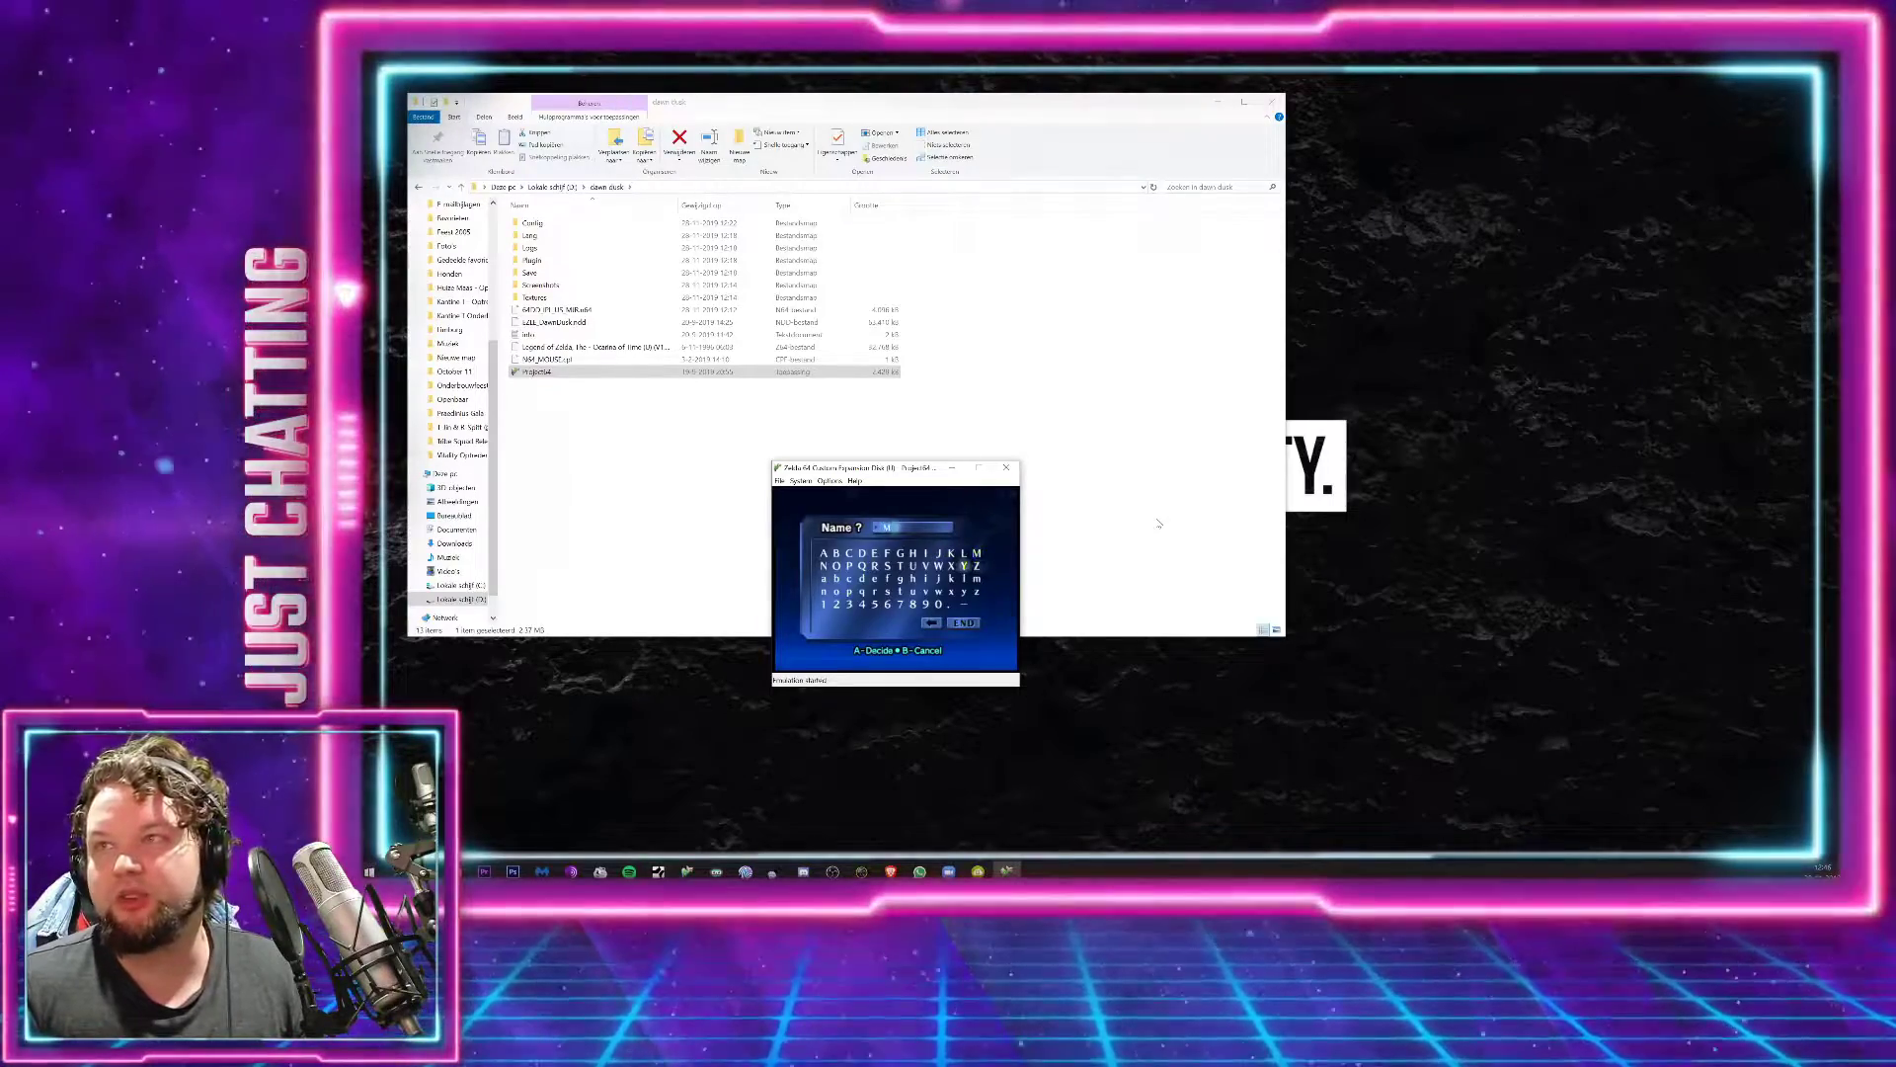
key(Right)
key(Right)
key(x)
key(Right)
key(Right)
key(Right)
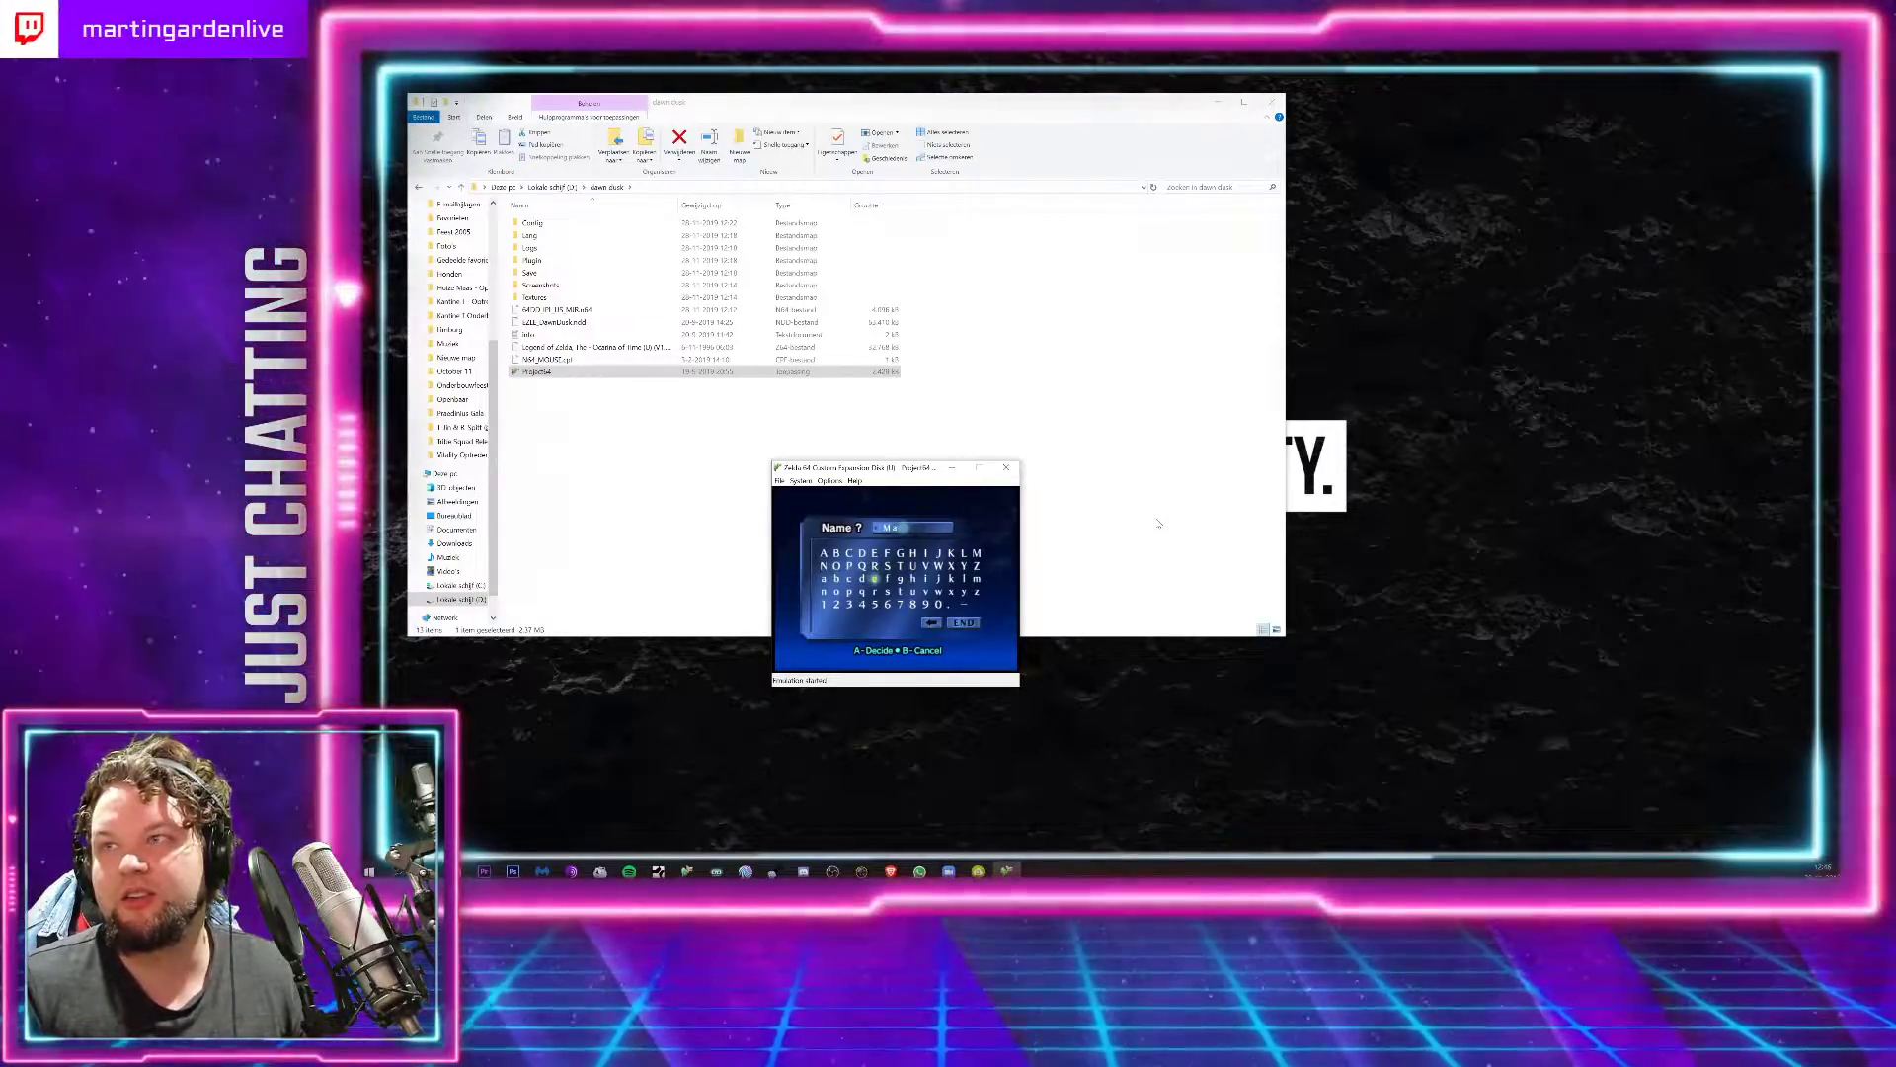
key(Down)
key(x)
key(Right)
key(Right)
key(x)
key(Up)
key(Right)
key(Right)
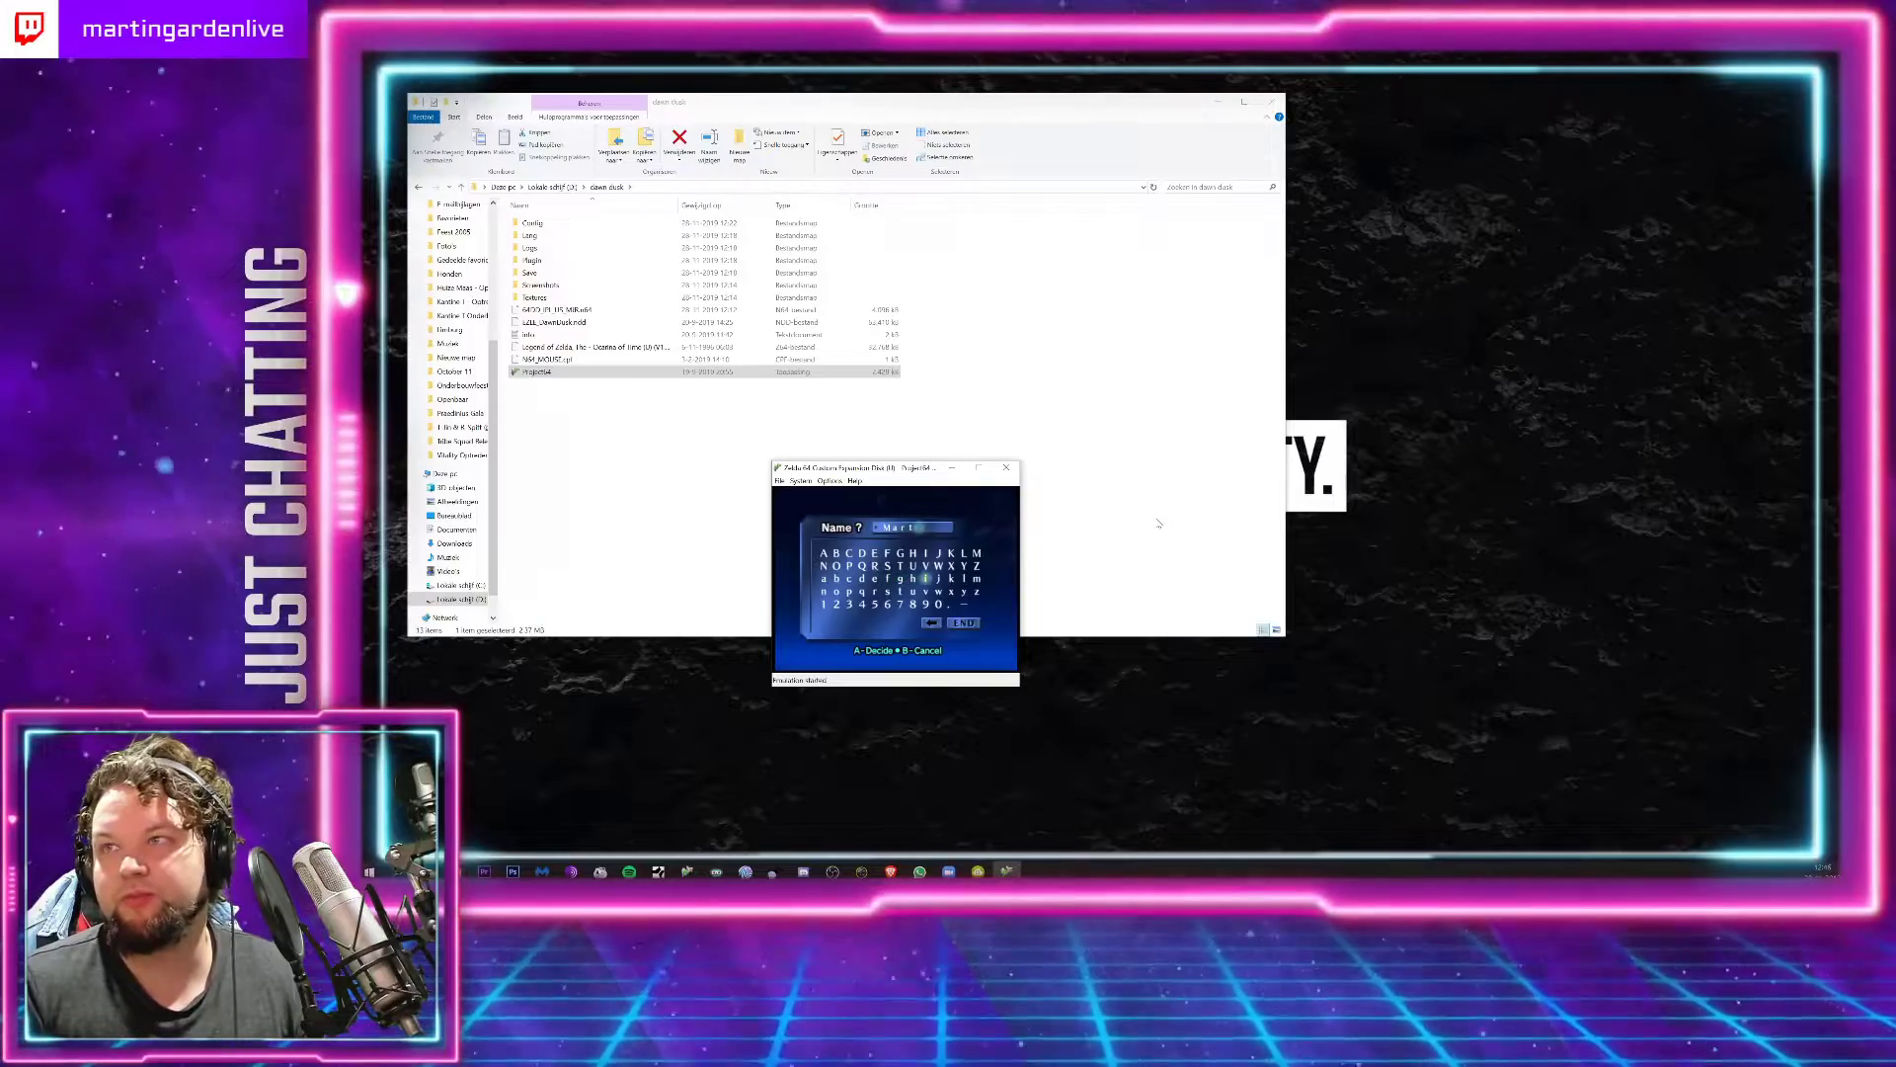
key(x)
key(Right)
key(Right)
key(Right)
key(Right)
key(Down)
key(Right)
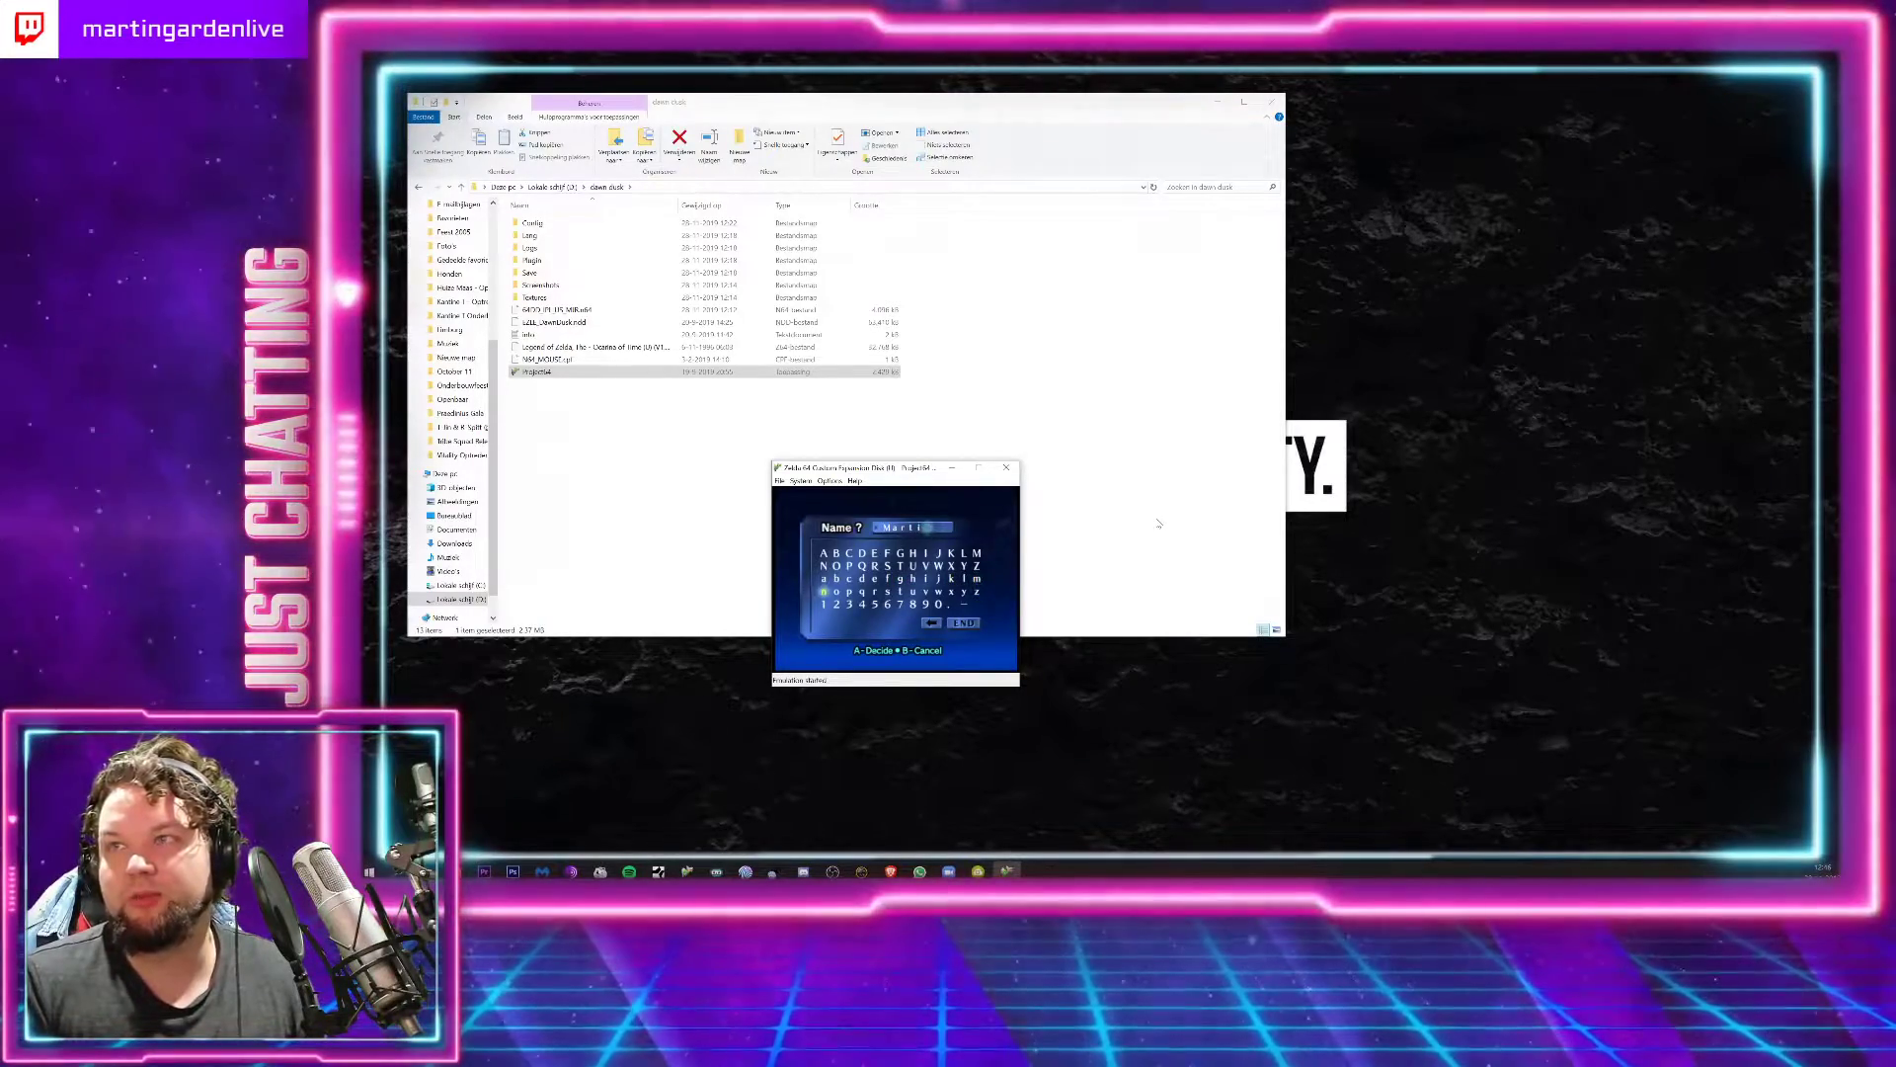
key(x)
Step: Confirm the entered name with END and open the new save file to start the game
key(Down)
key(Down)
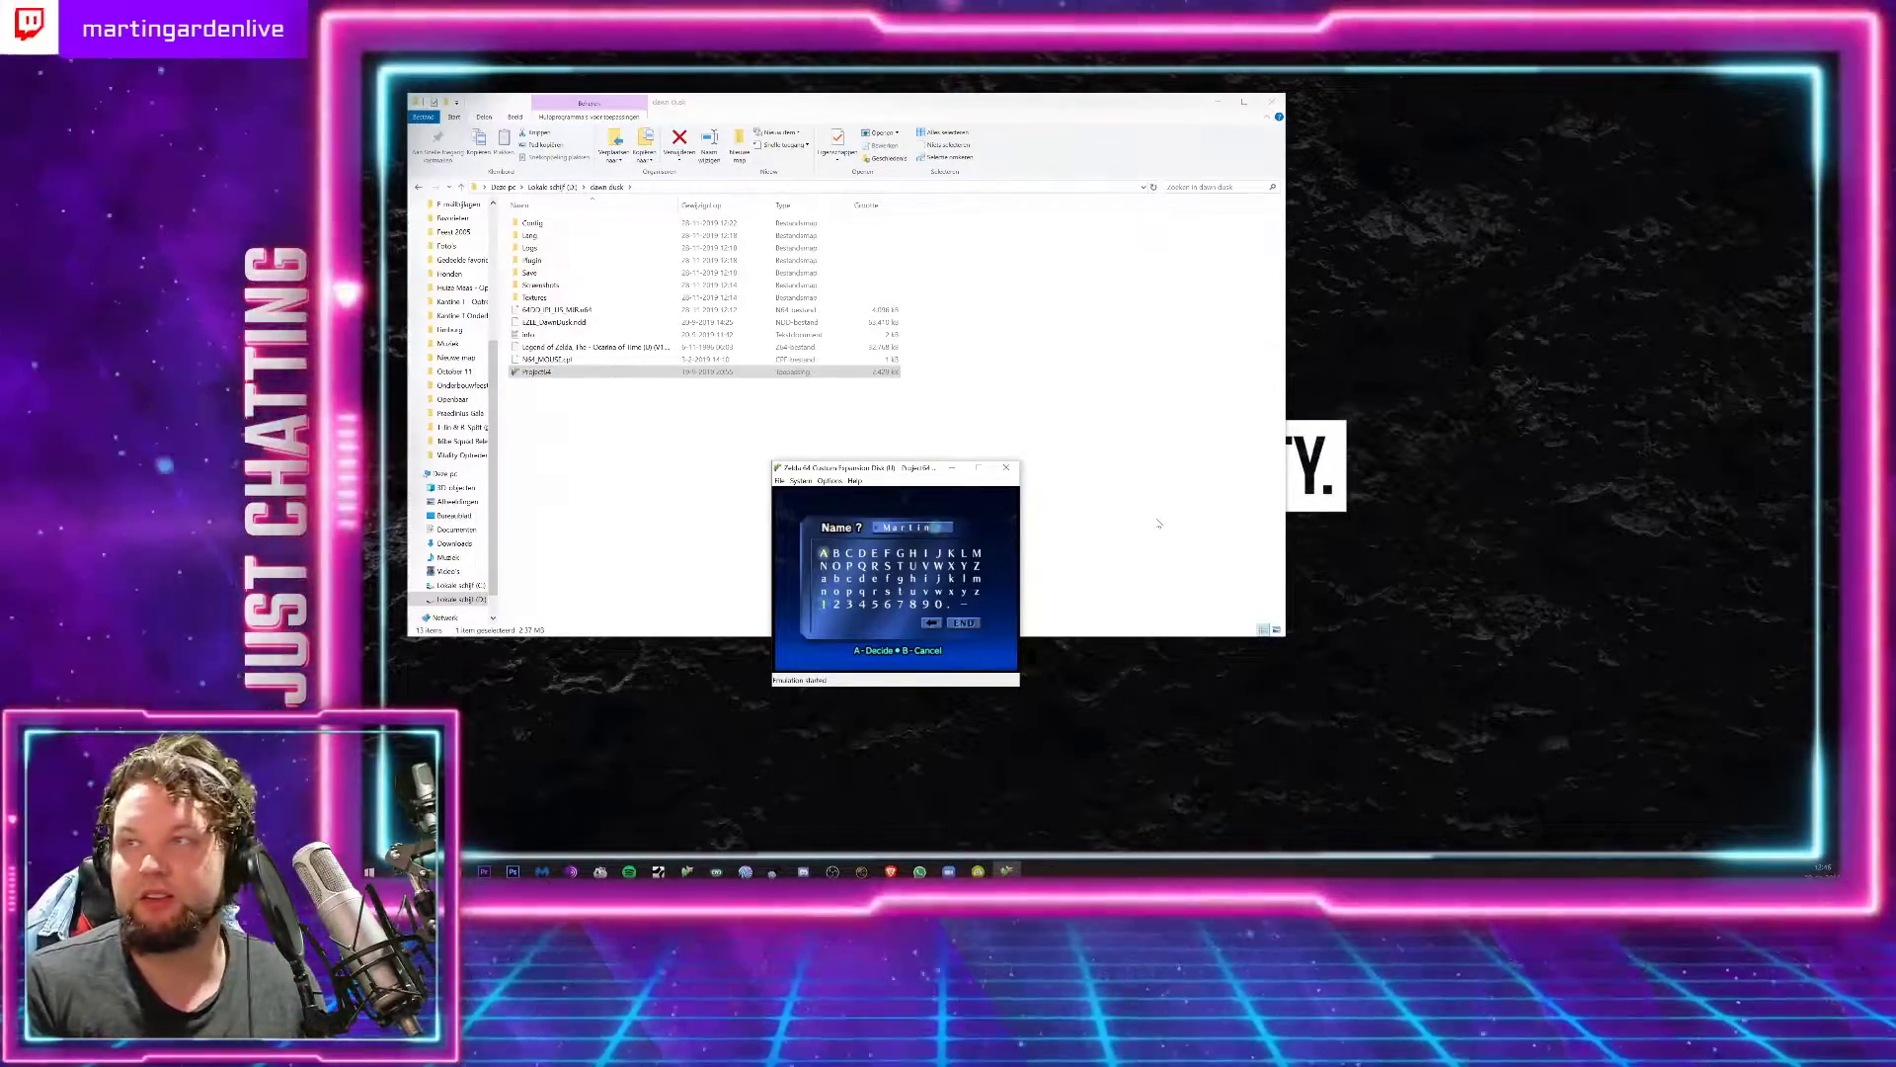
key(Right)
key(Right)
key(Right)
key(Right)
key(Right)
key(Right)
key(Right)
key(Right)
key(Right)
key(Down)
key(Left)
key(Down)
key(Down)
key(Down)
key(Down)
key(Right)
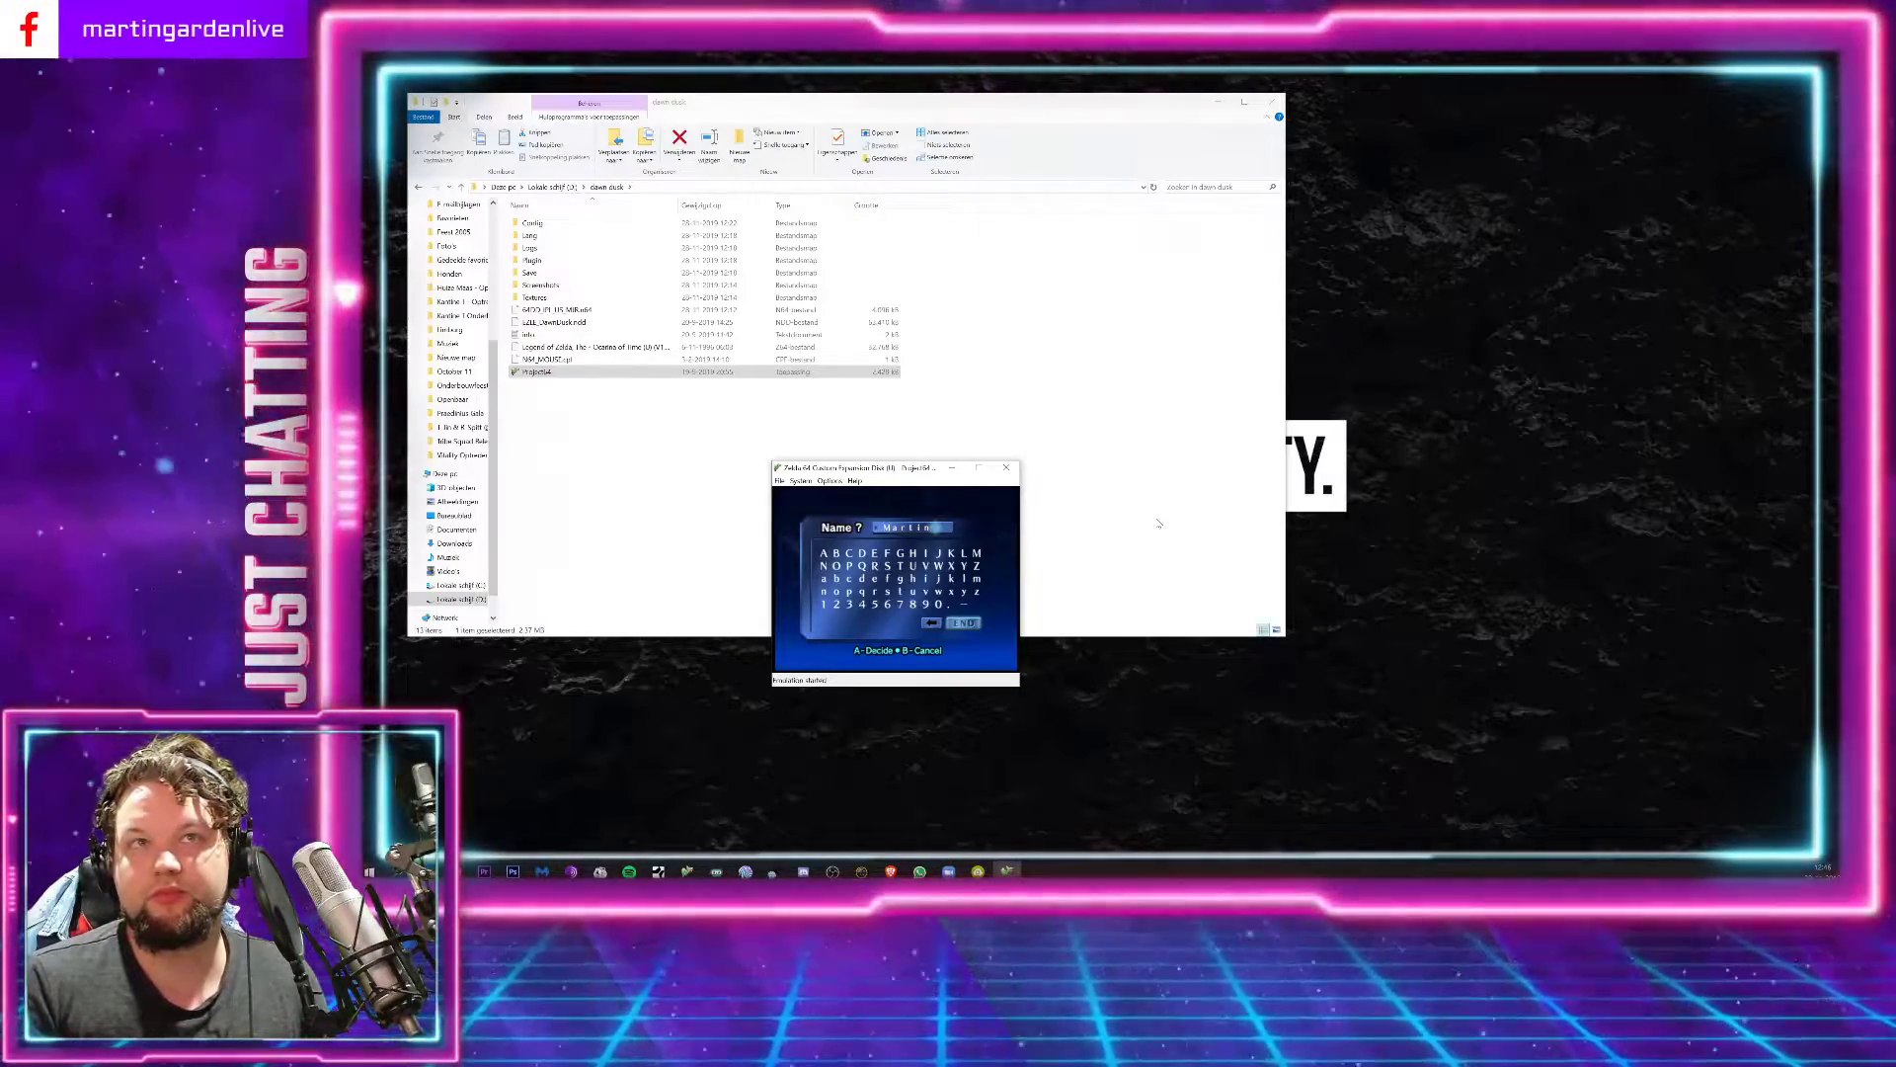
key(x)
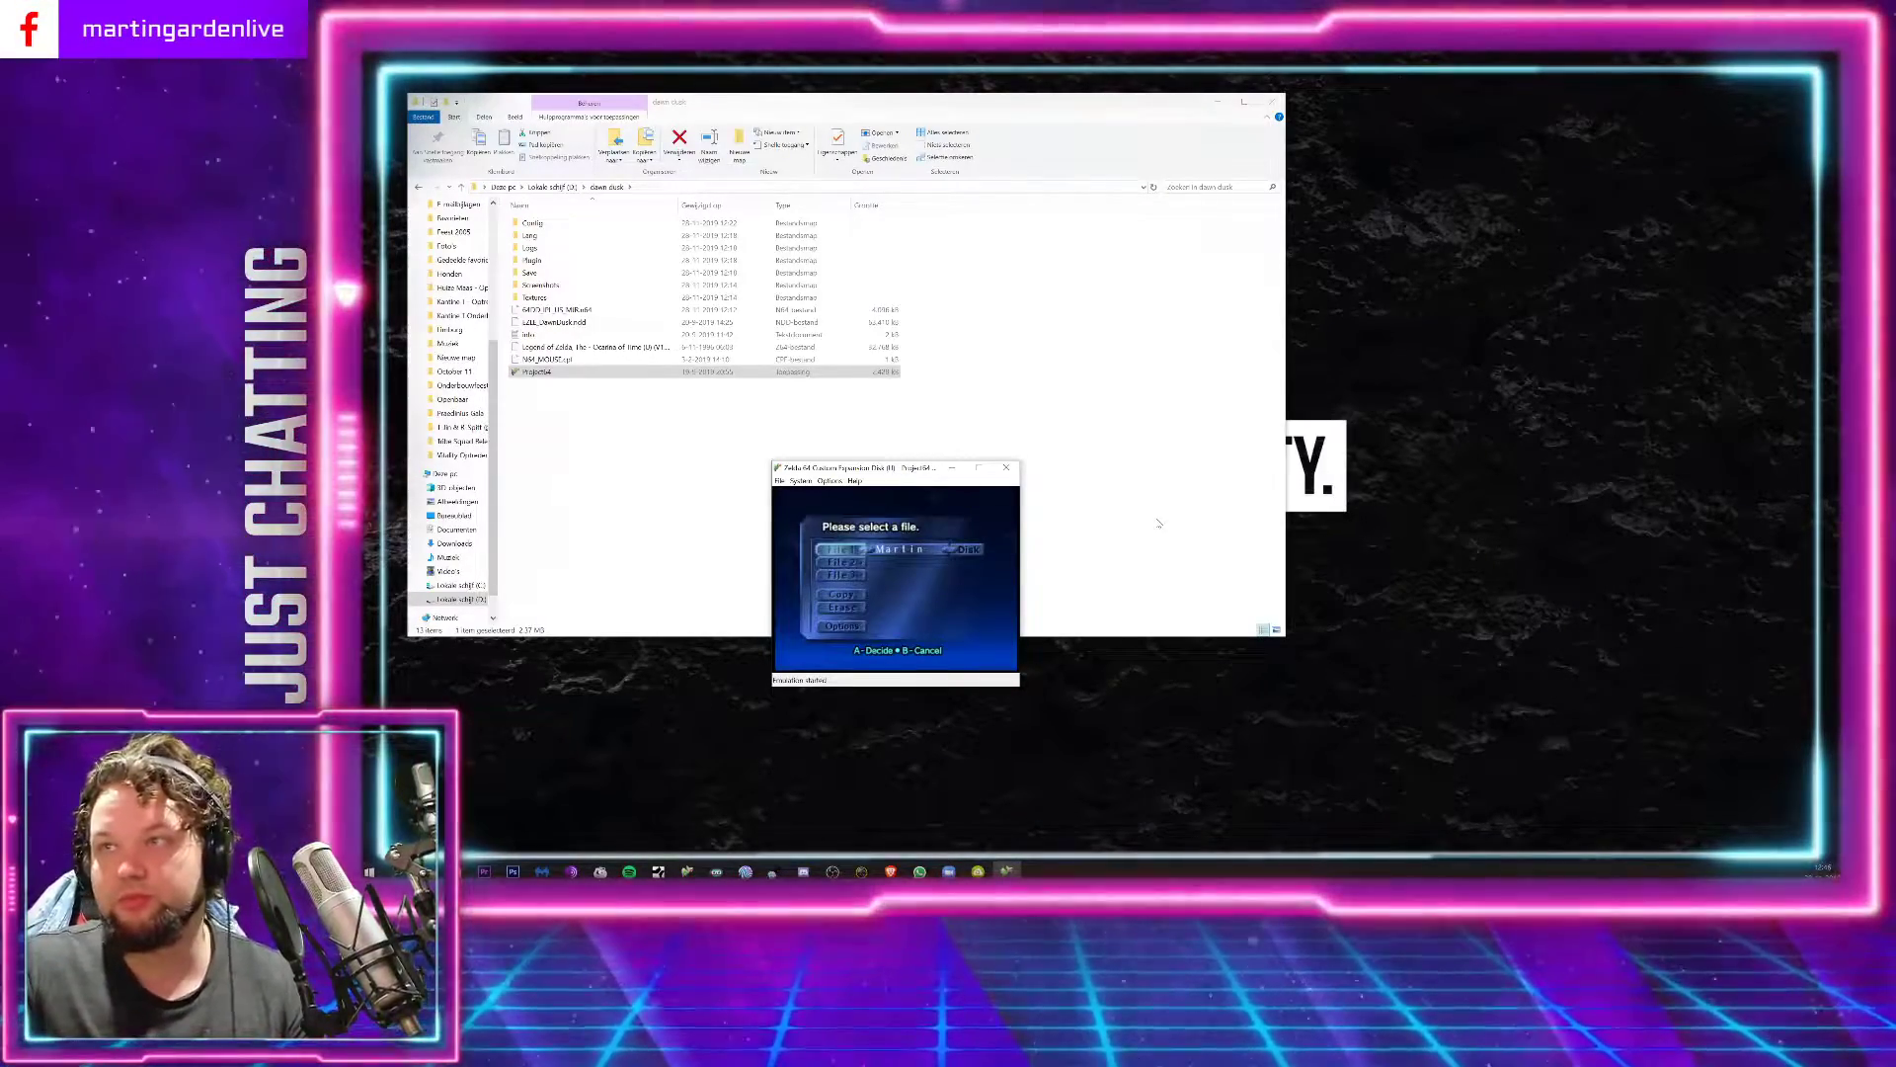
key(x)
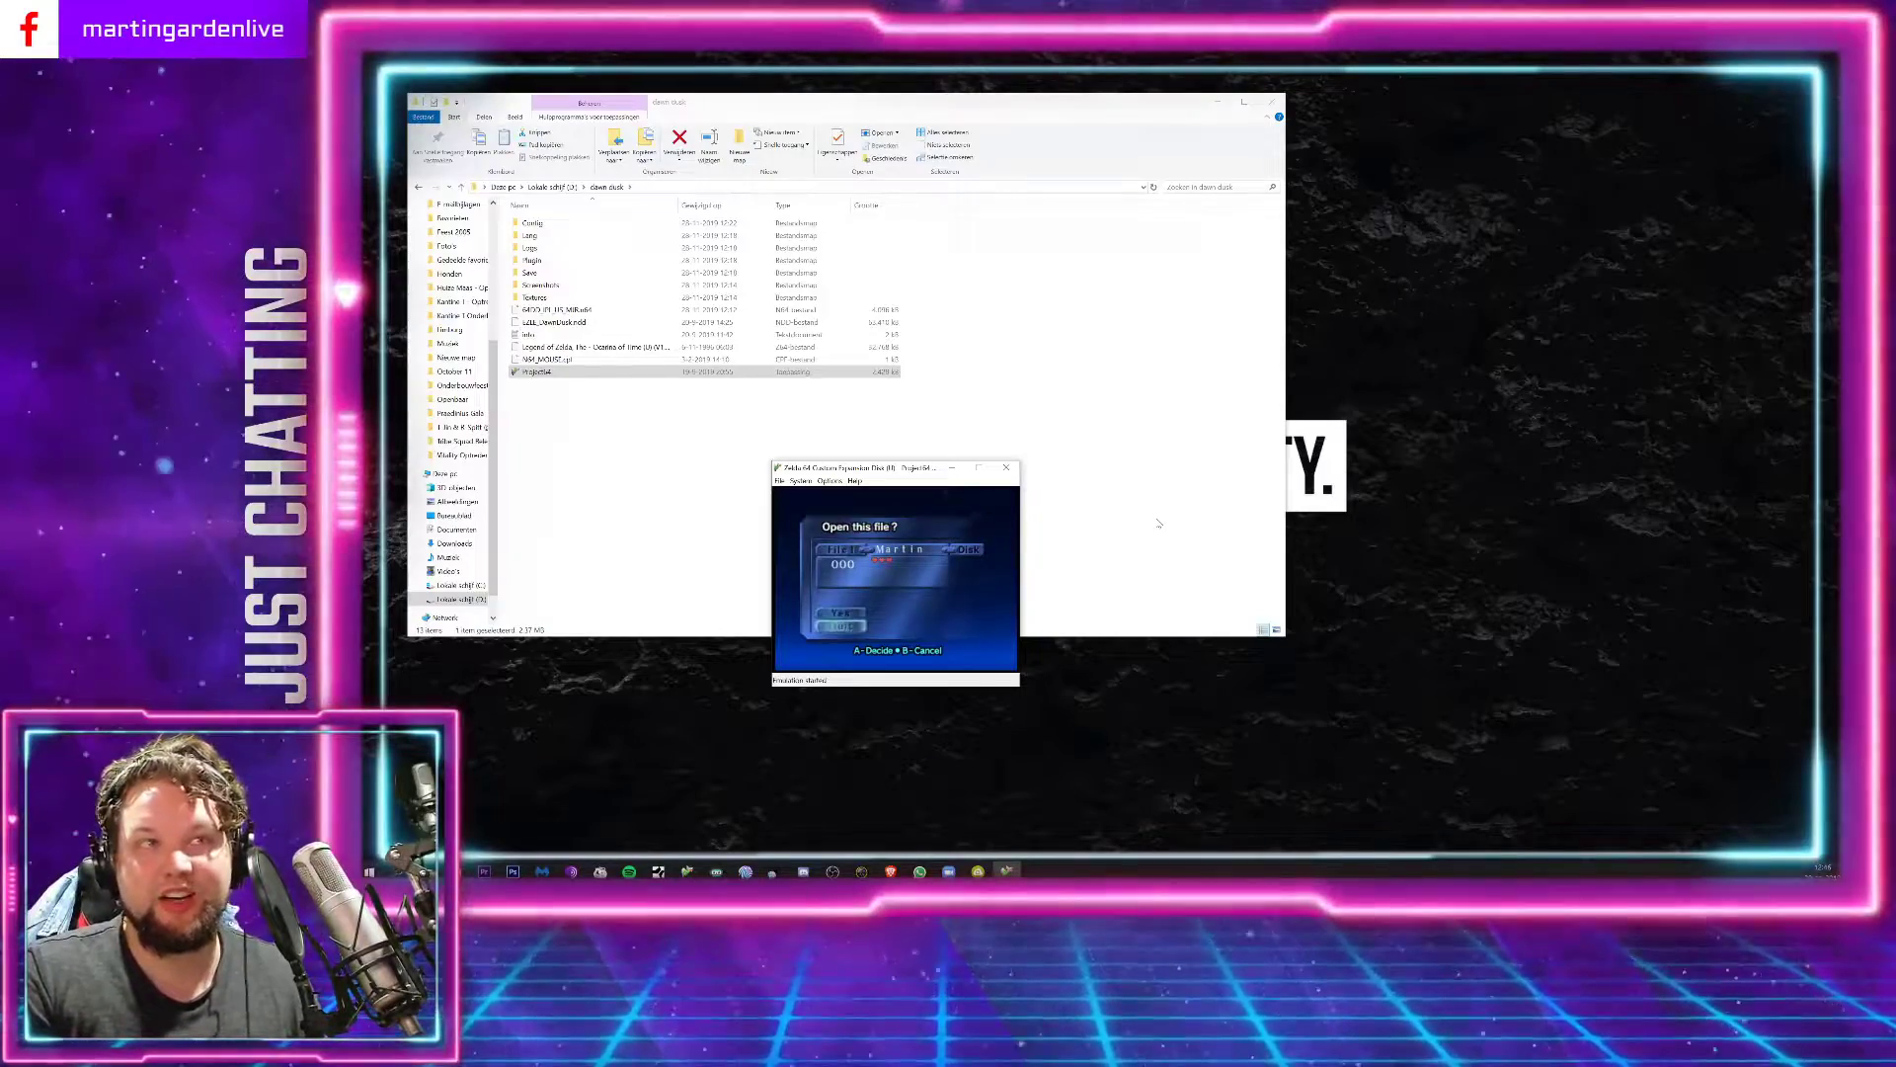
key(x)
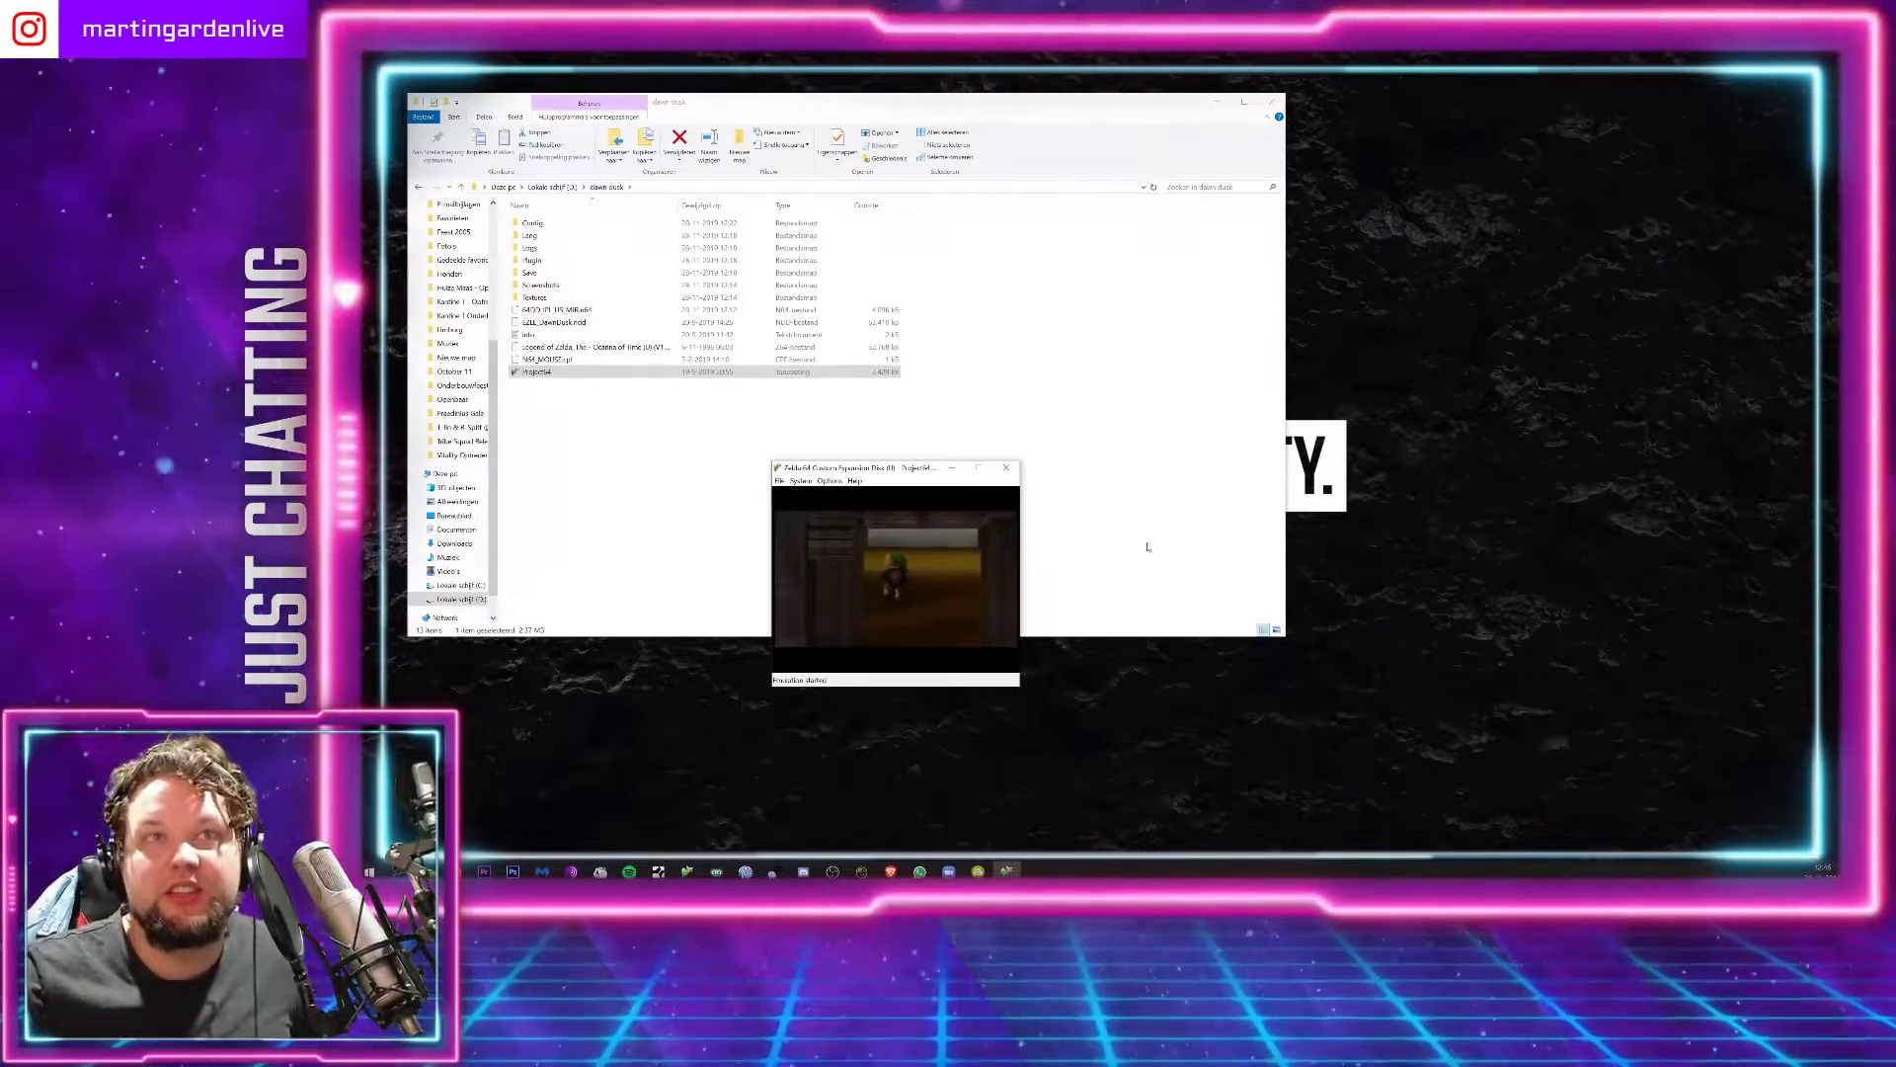
Step: Set the graphics plugin's full screen resolution to 3840 x 2160 (16:9) and save the settings
click(830, 481)
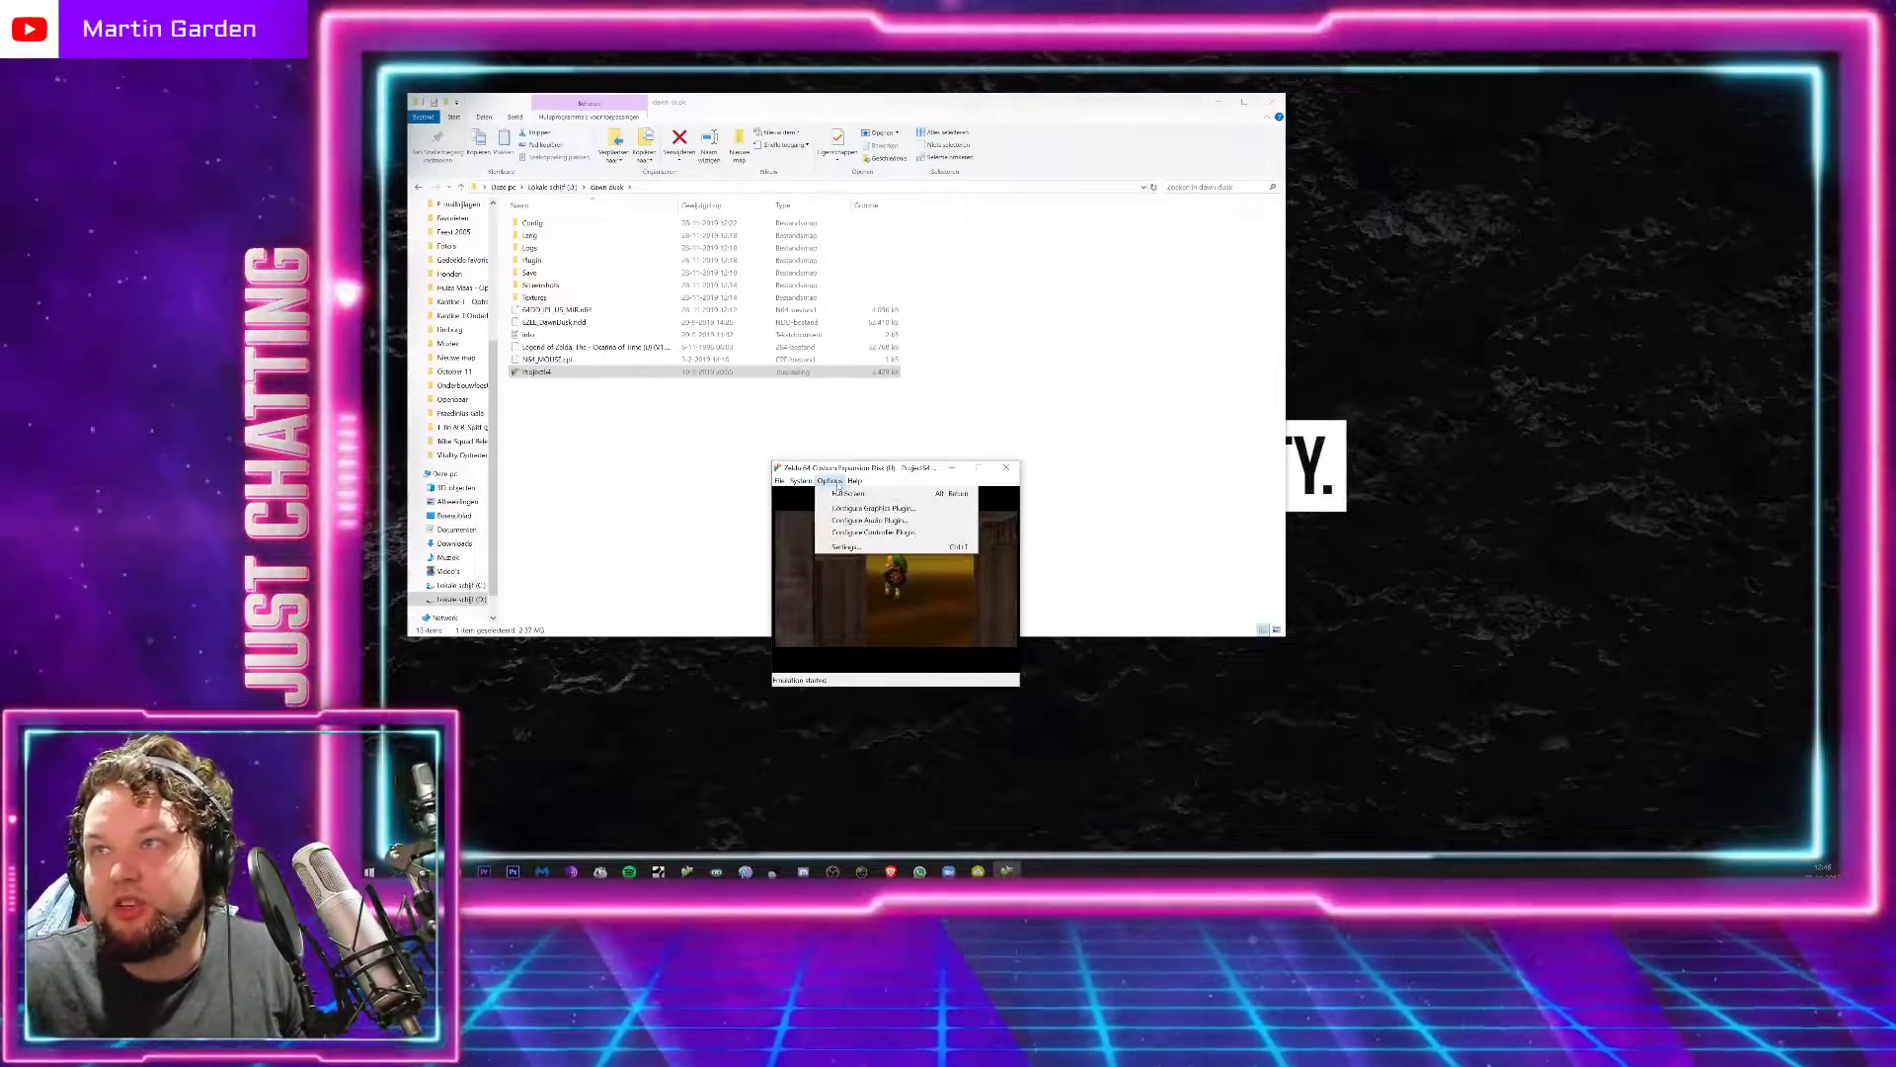
click(845, 508)
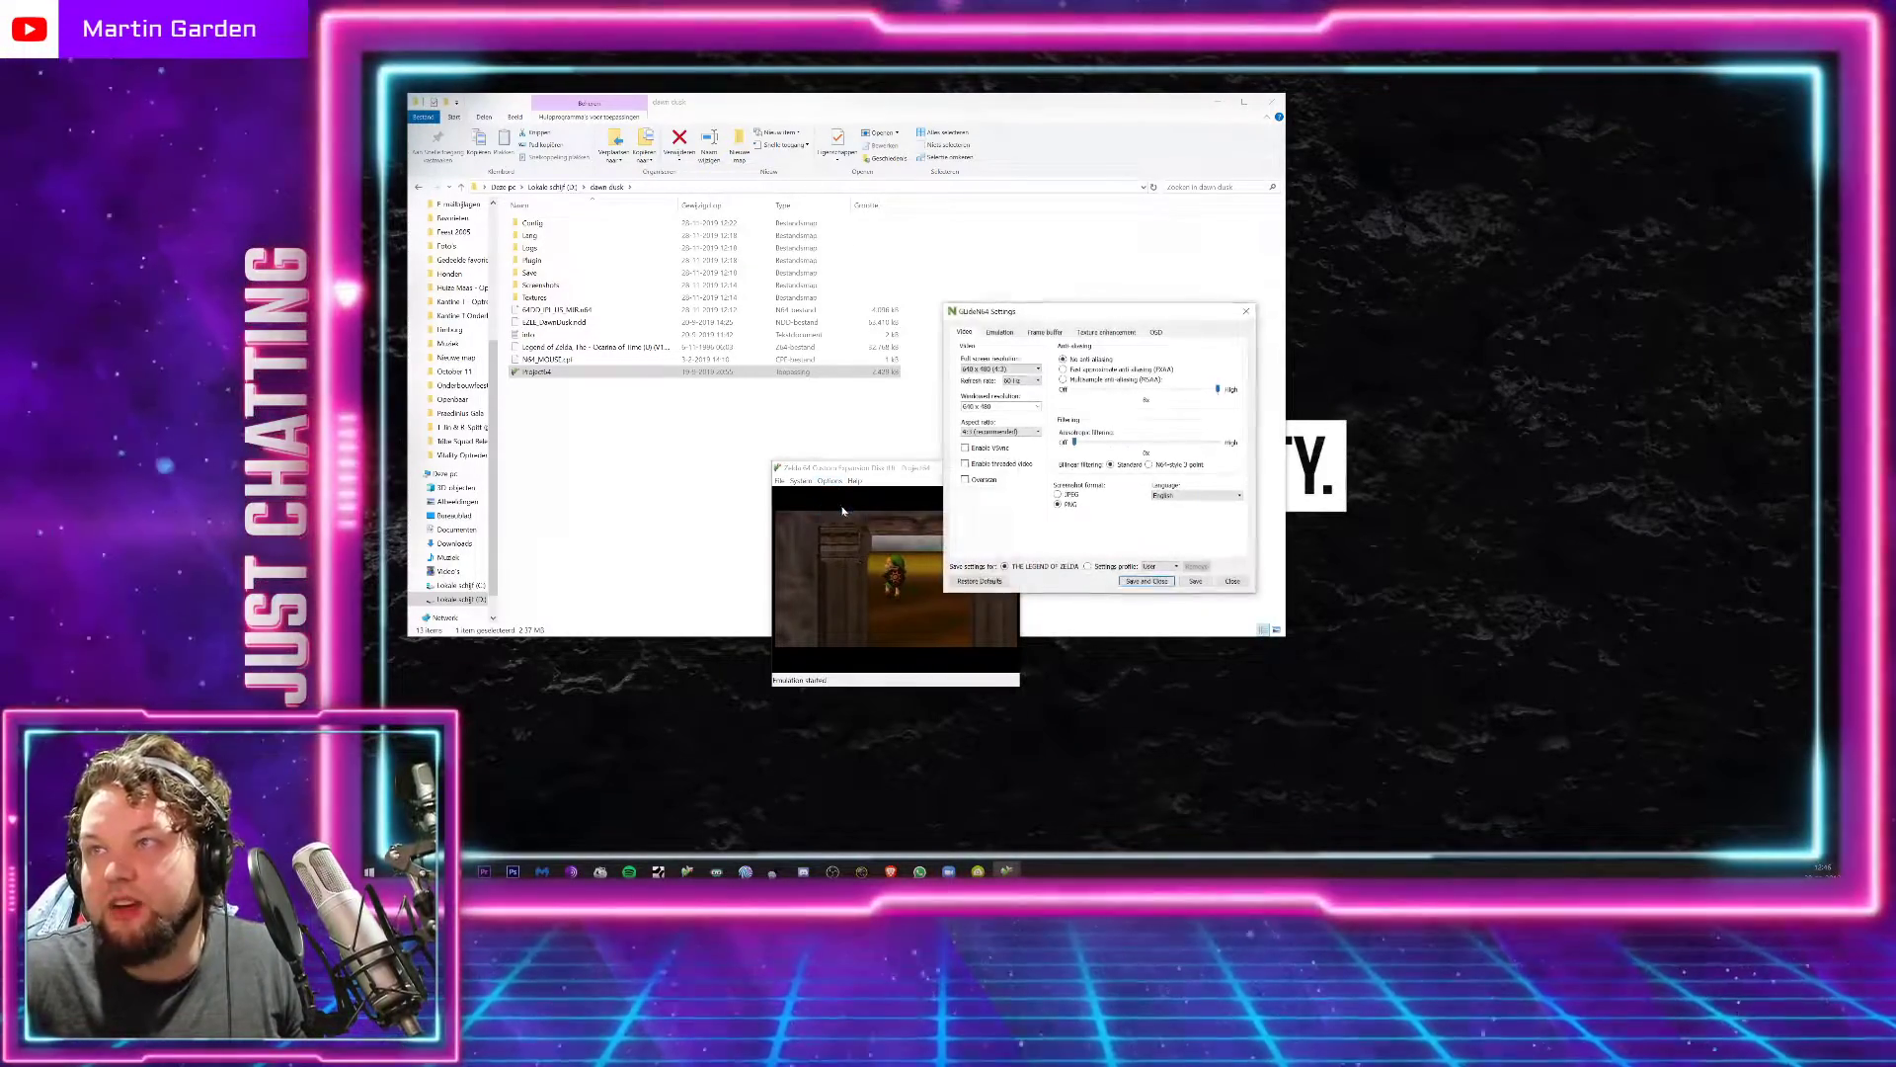
click(999, 369)
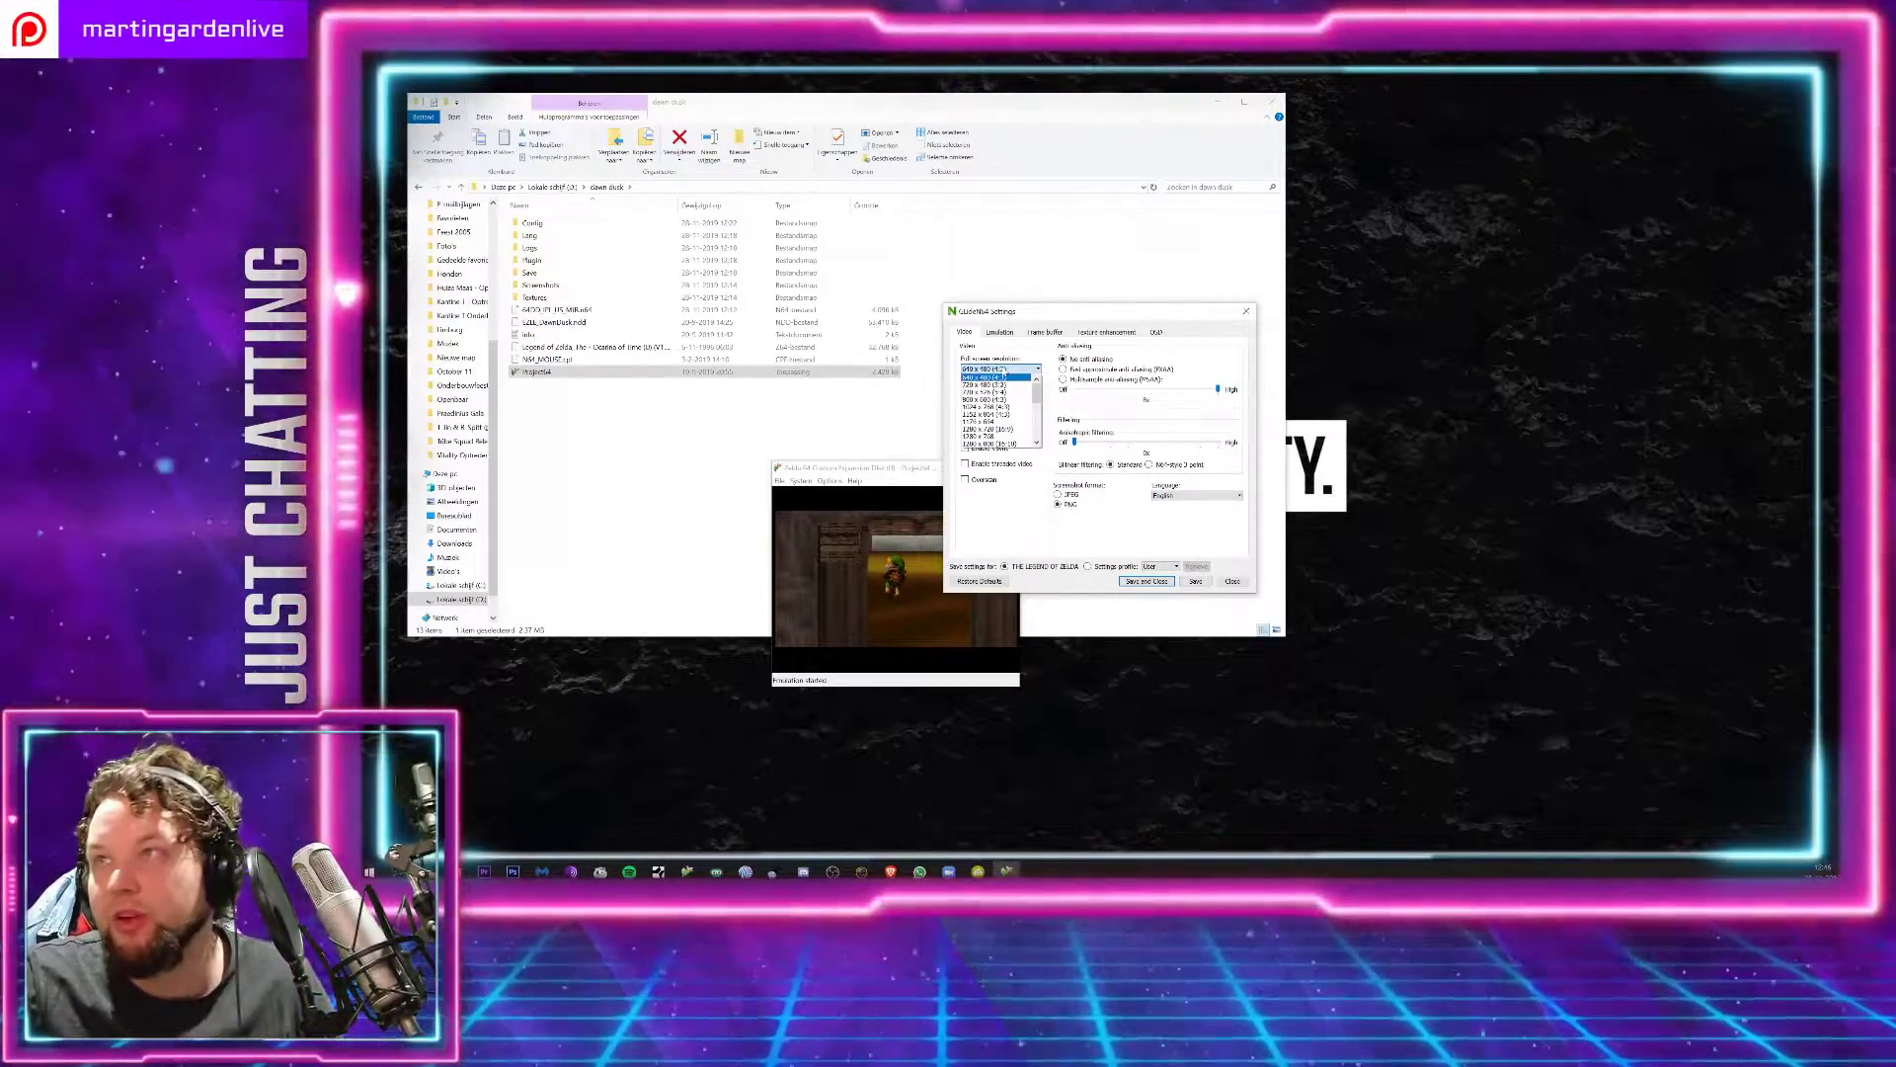
click(1037, 443)
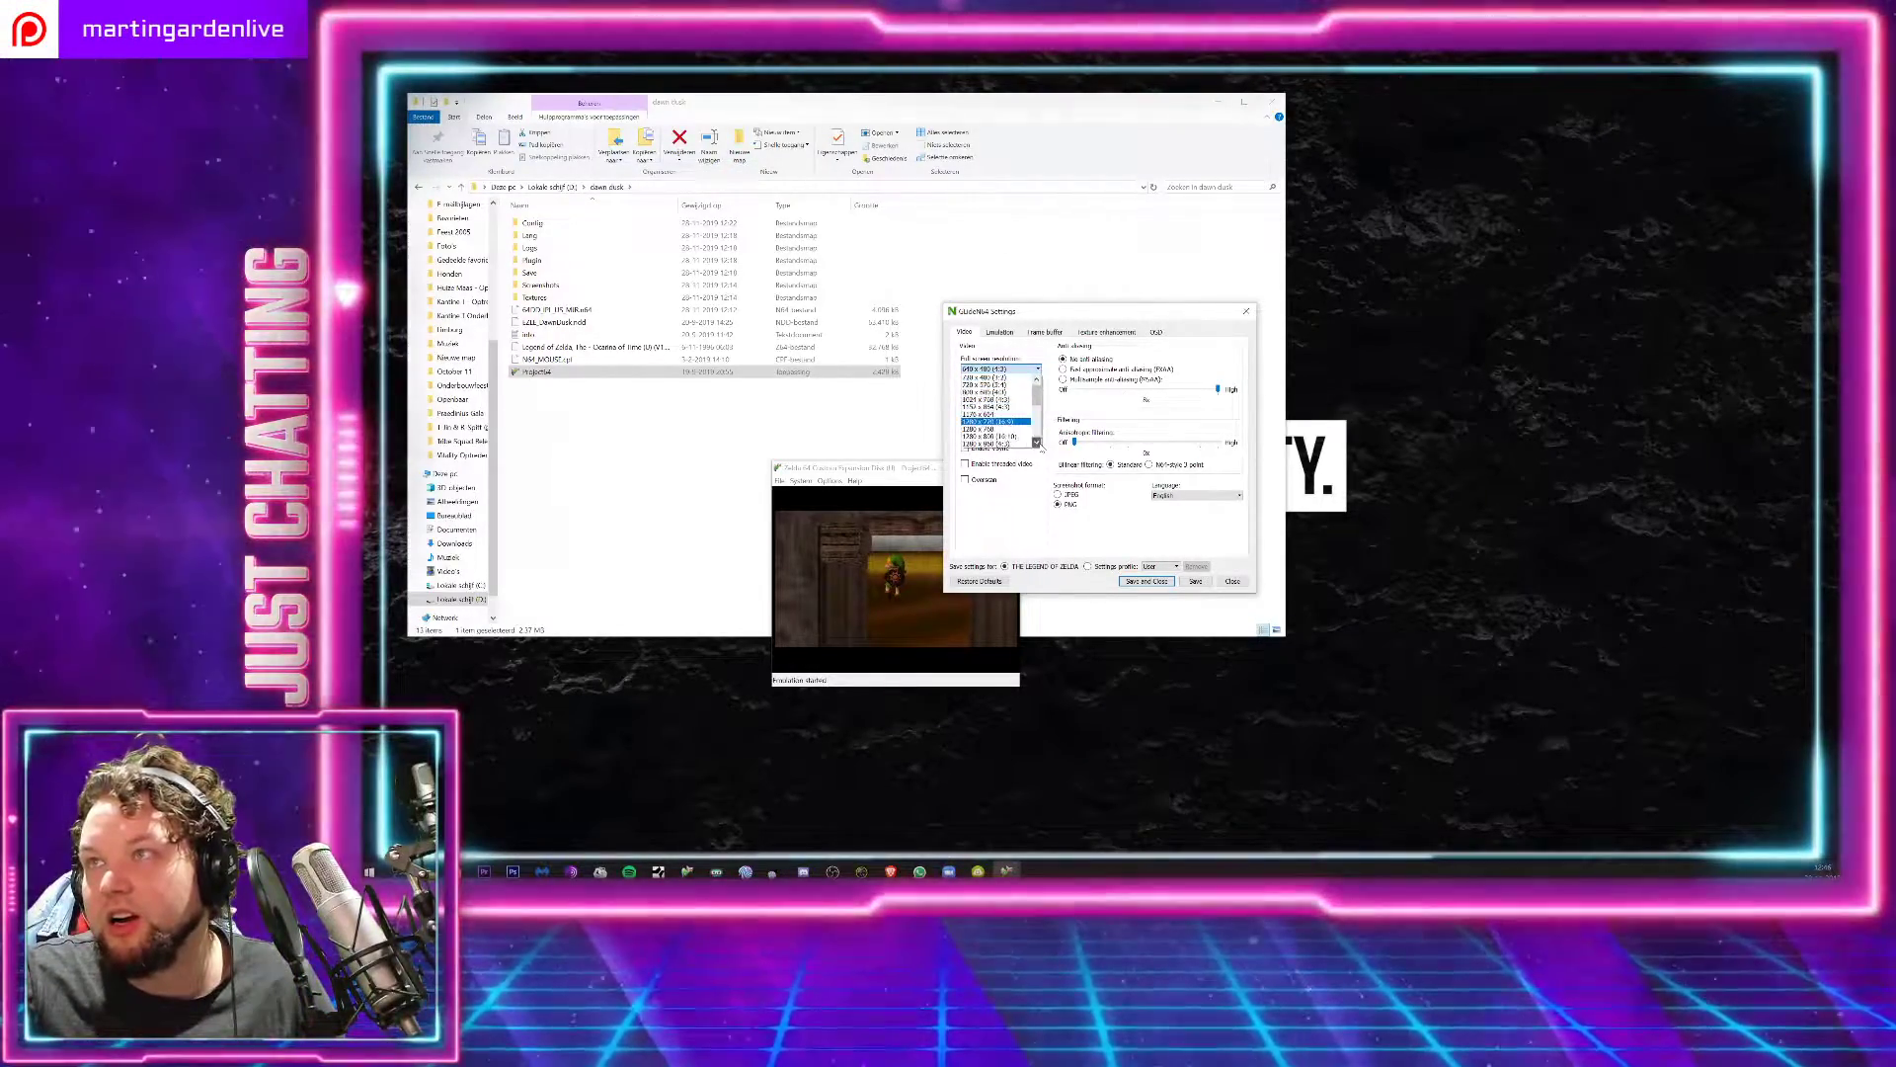
scroll(1037, 445, down, 3)
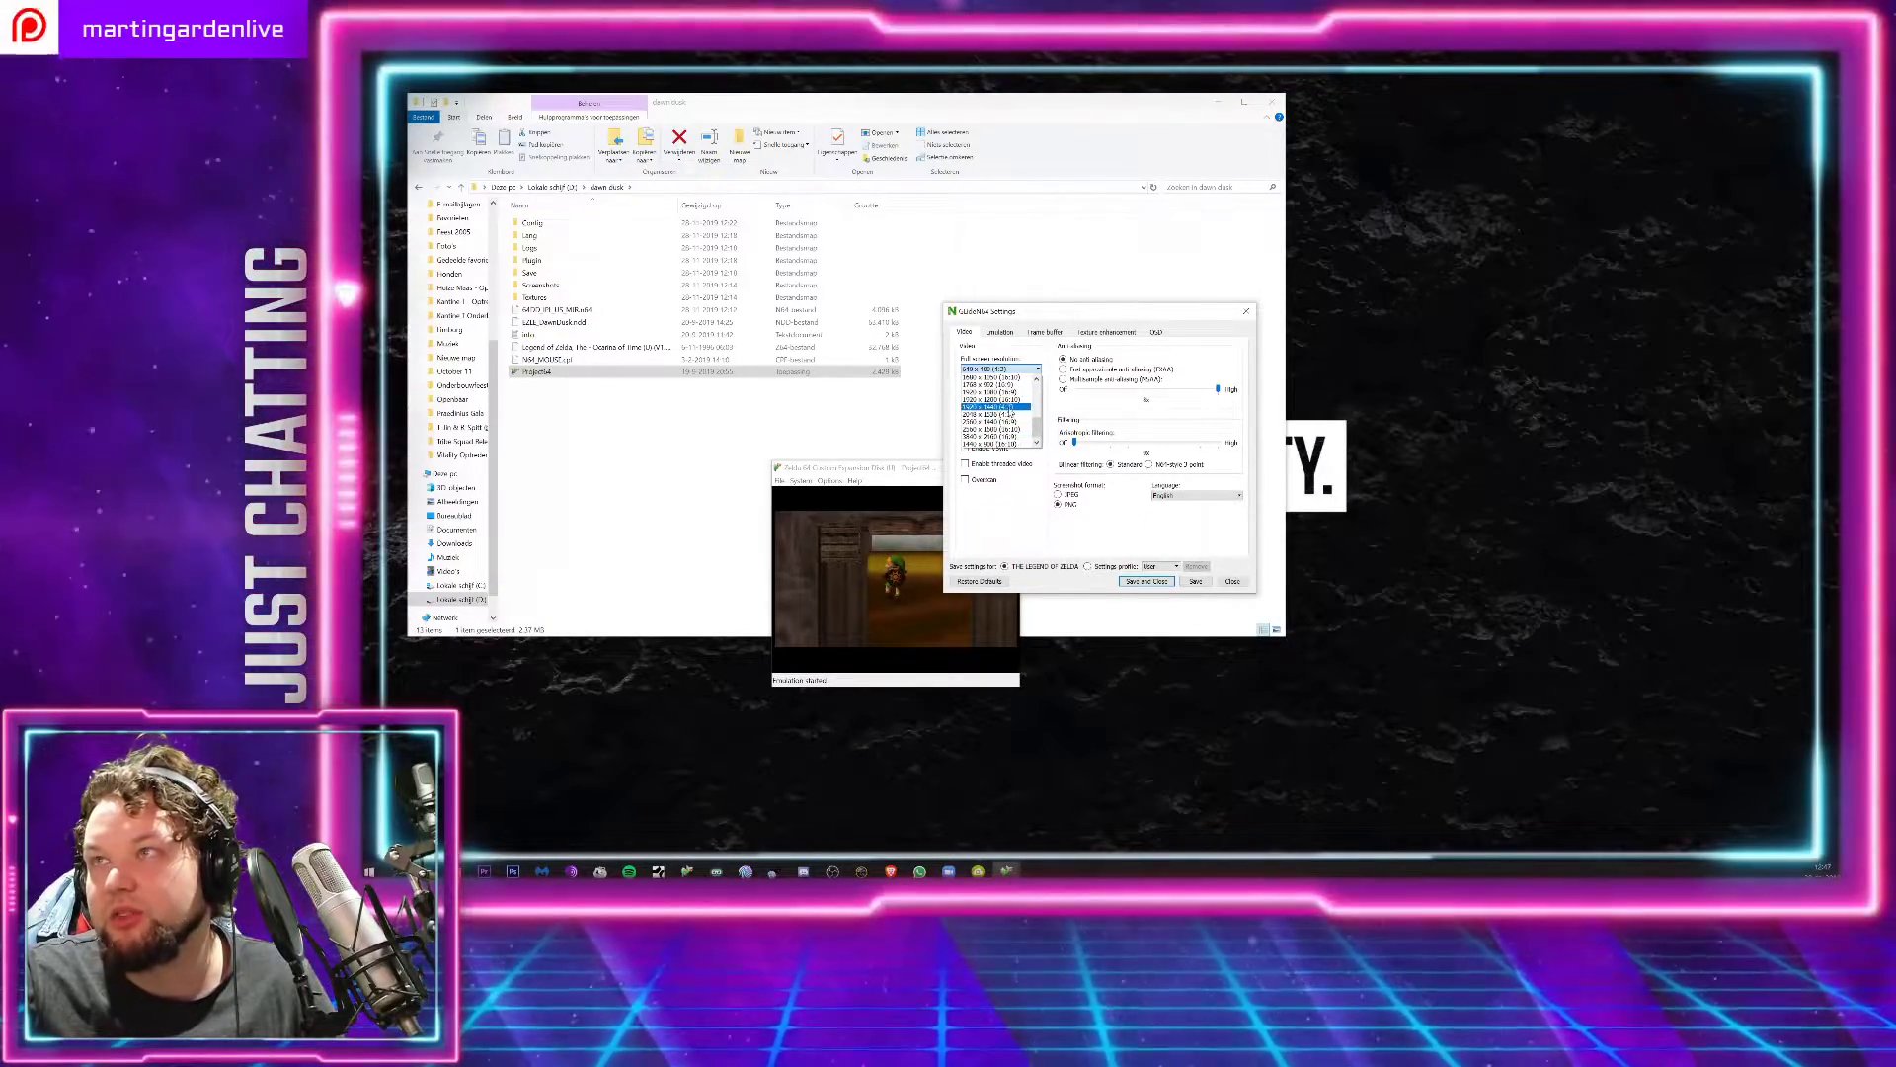
click(1015, 445)
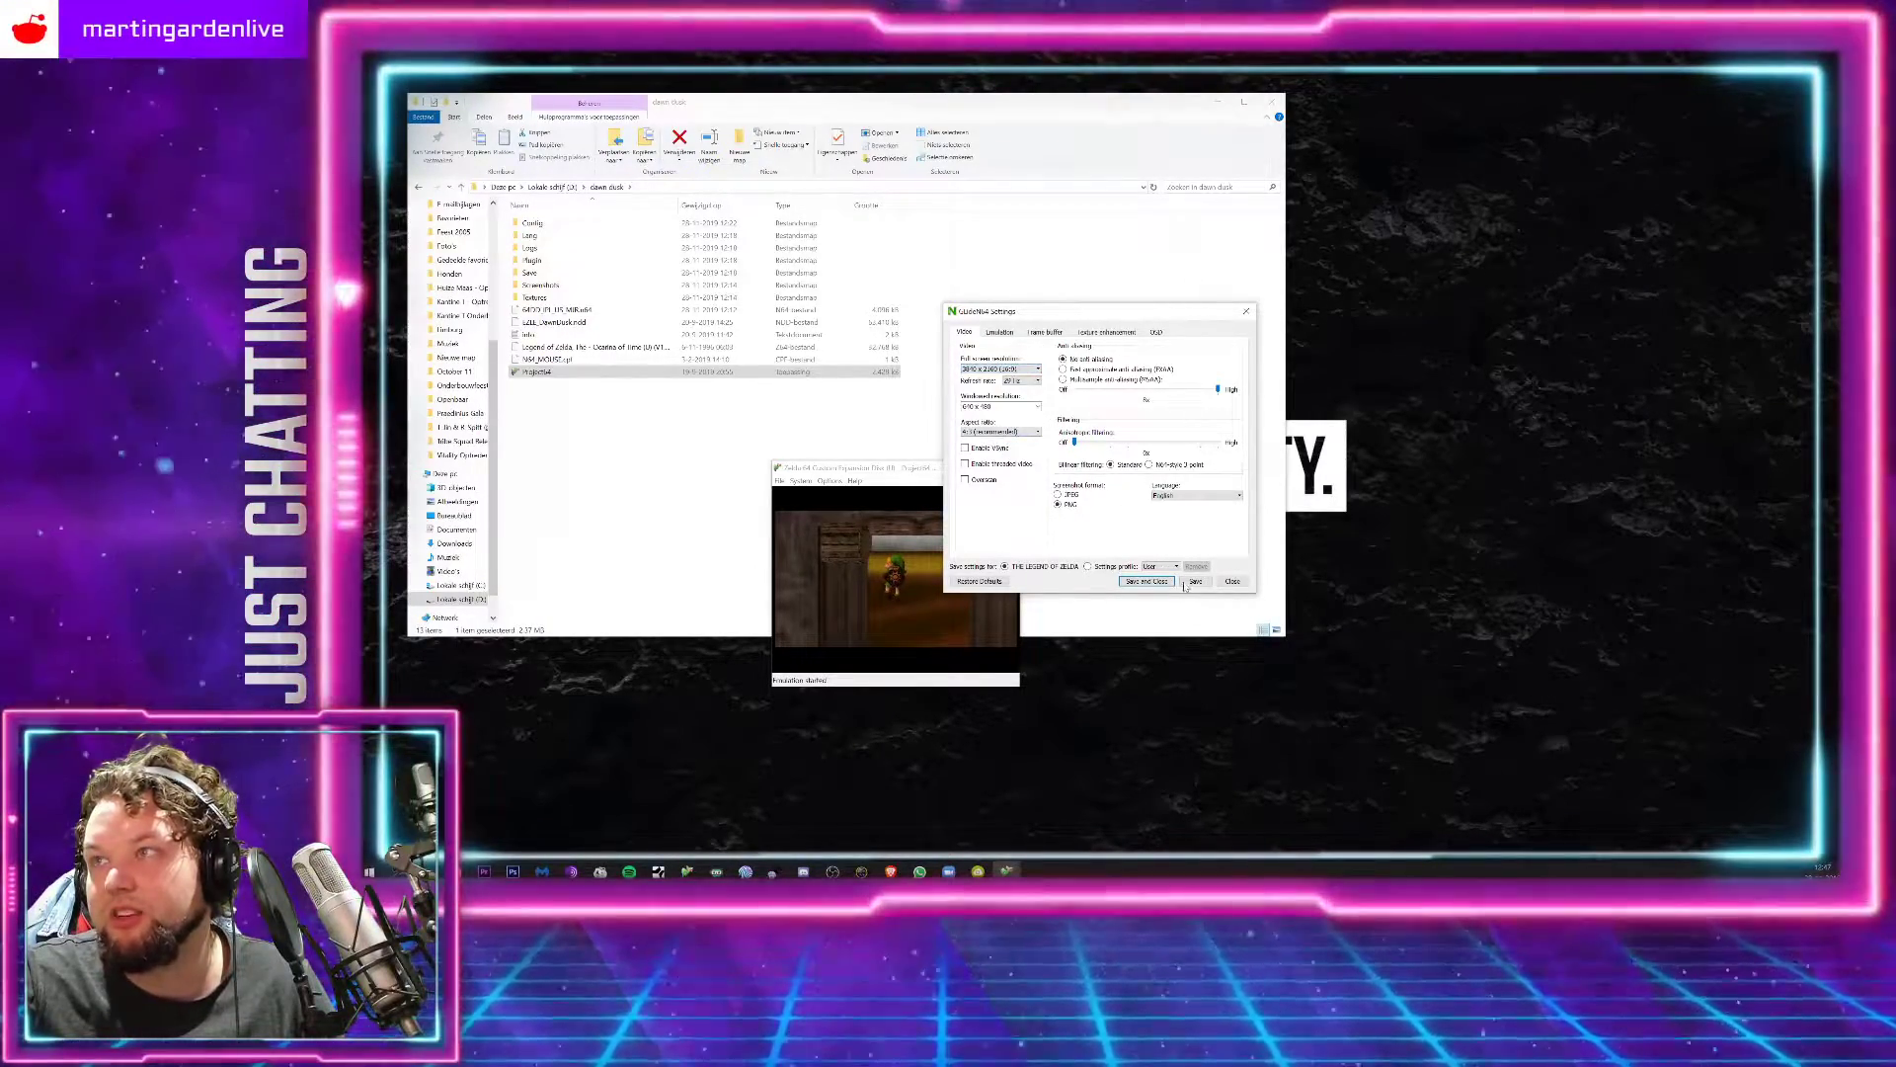
click(1149, 582)
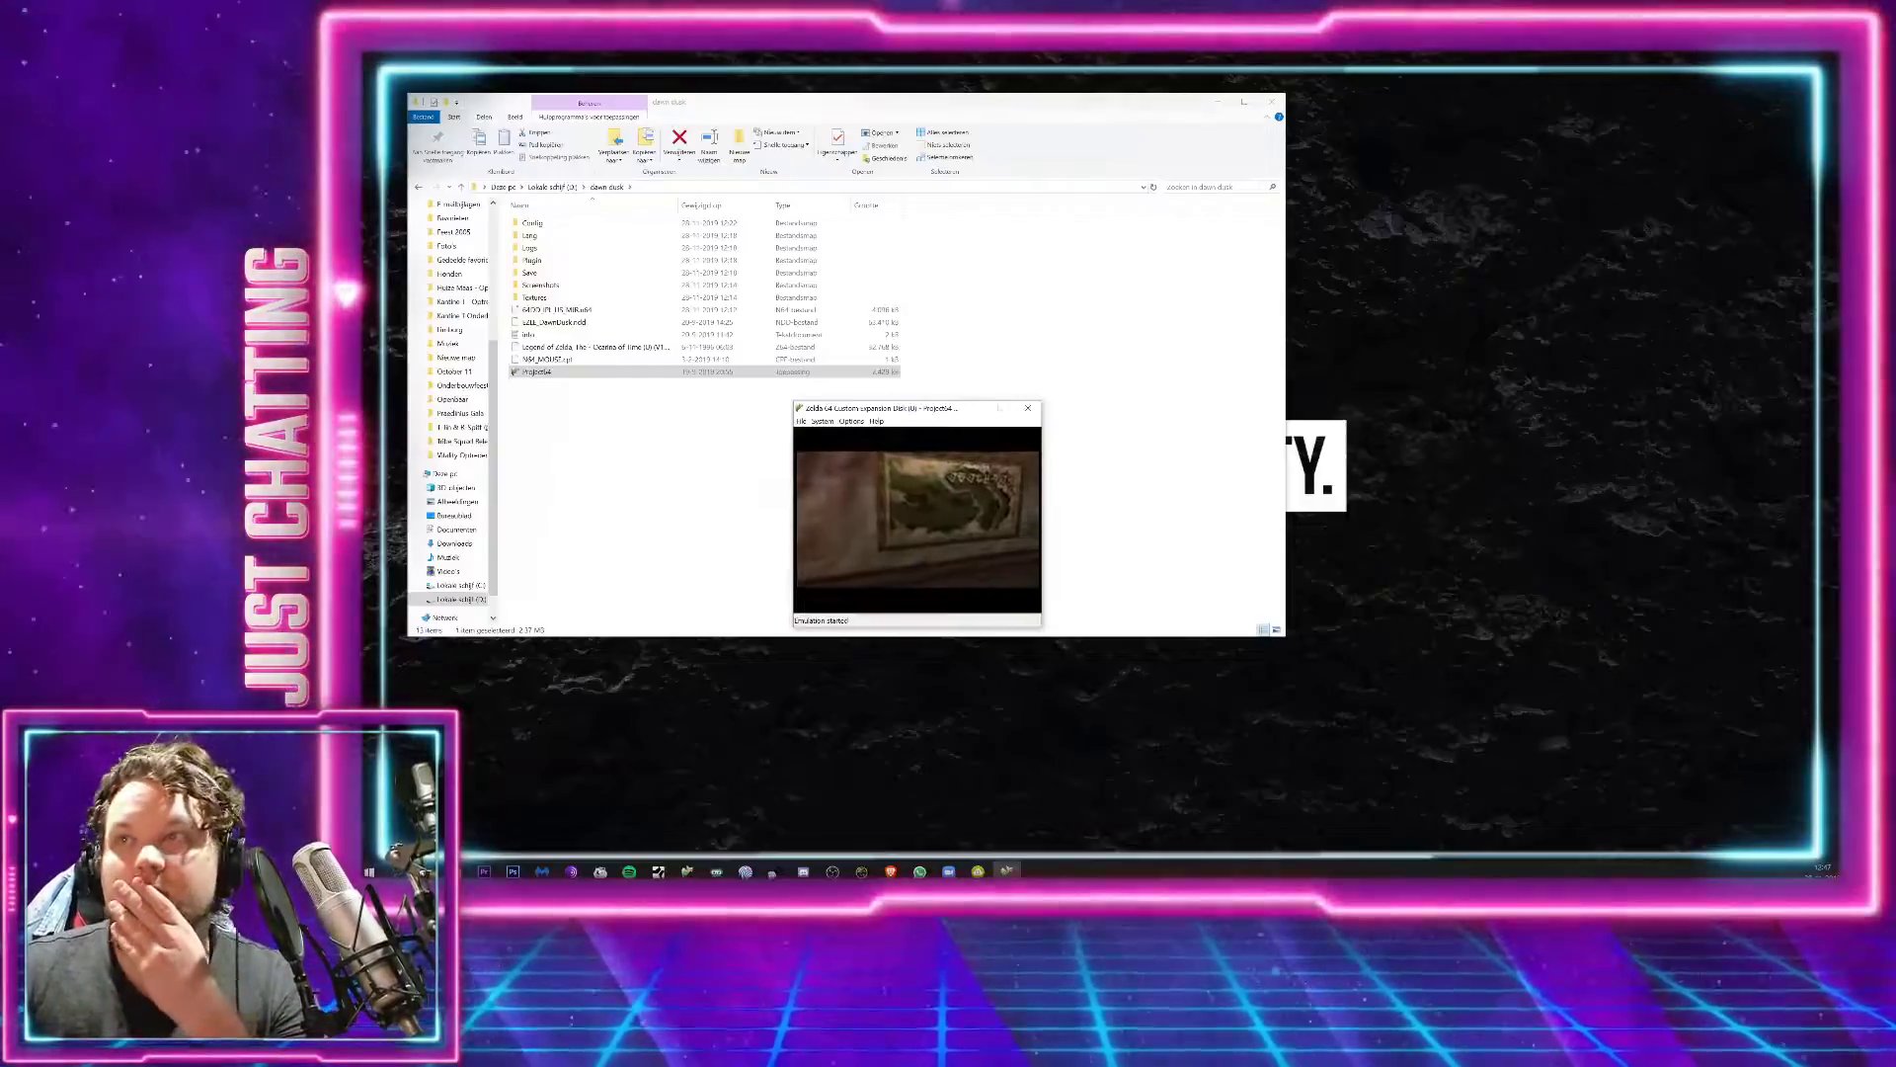
Step: Reopen the graphics plugin configuration and set the full screen refresh rate to 60 Hz
click(850, 422)
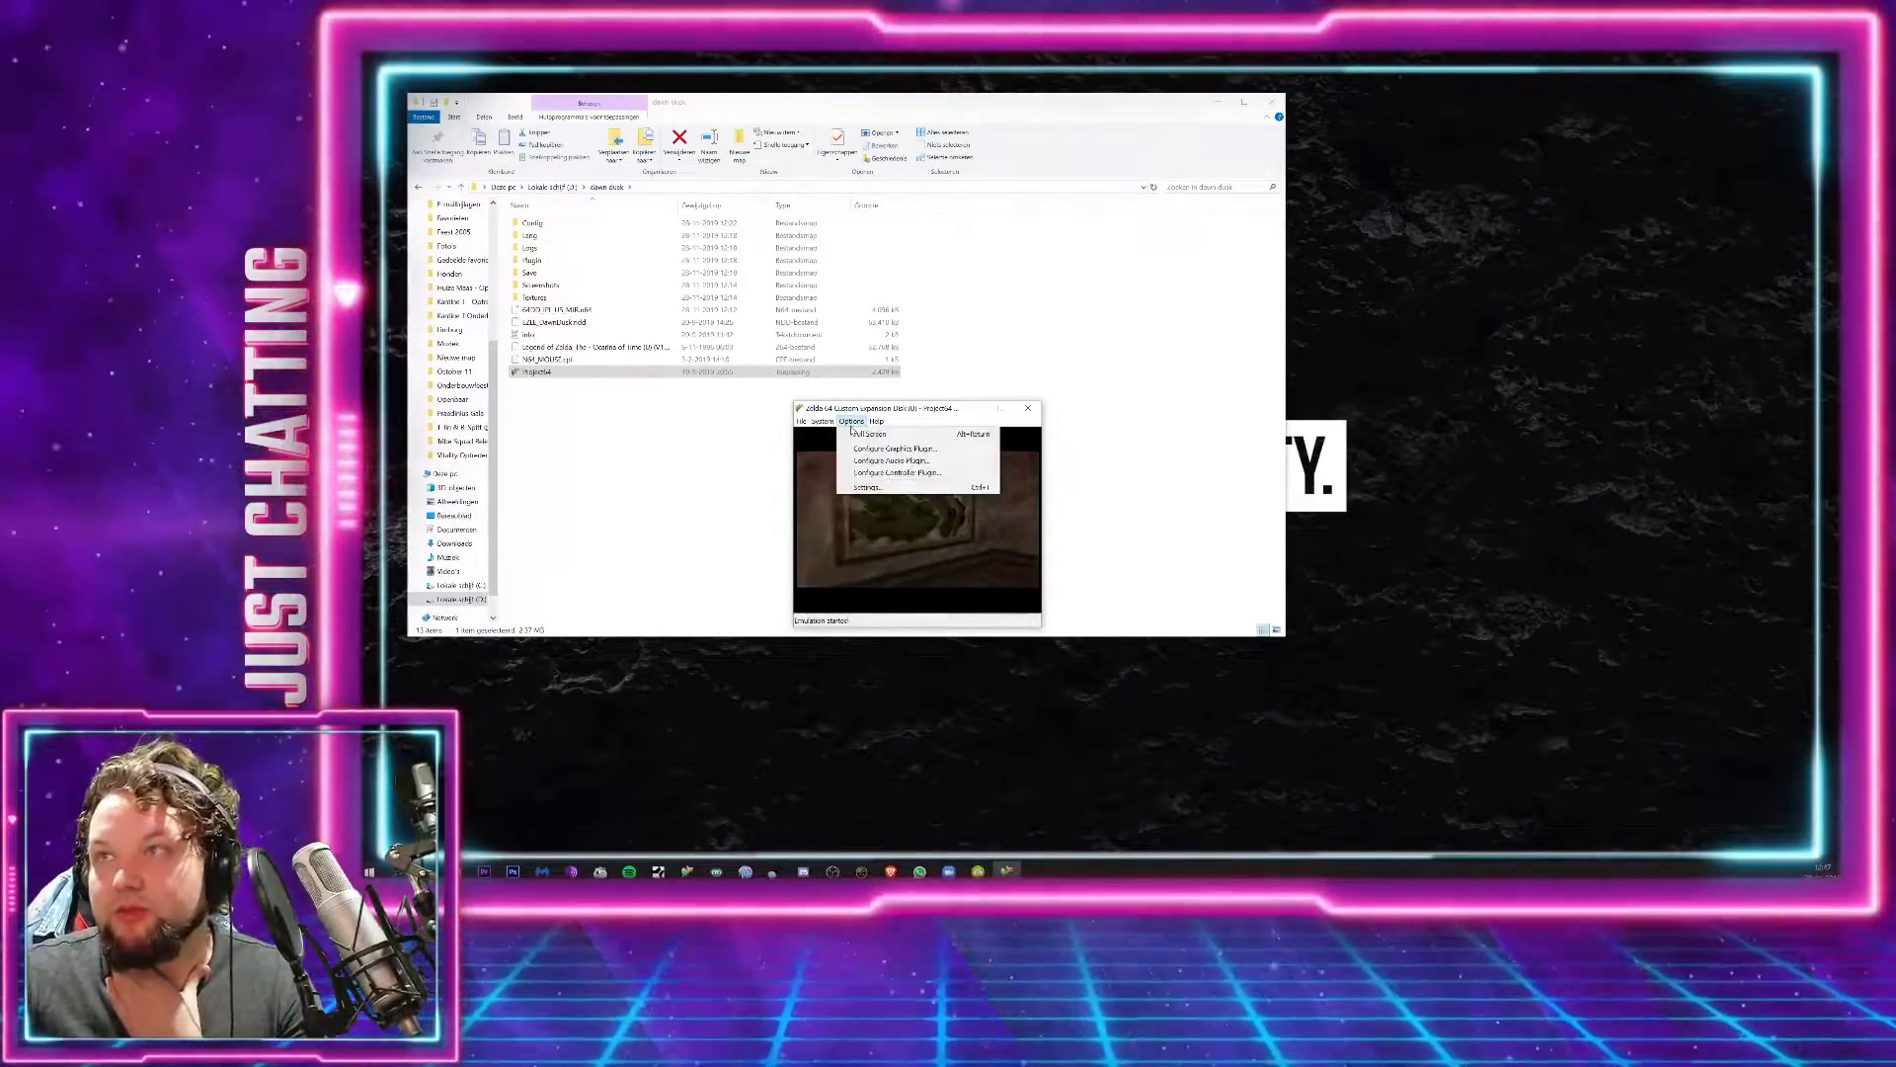
click(894, 449)
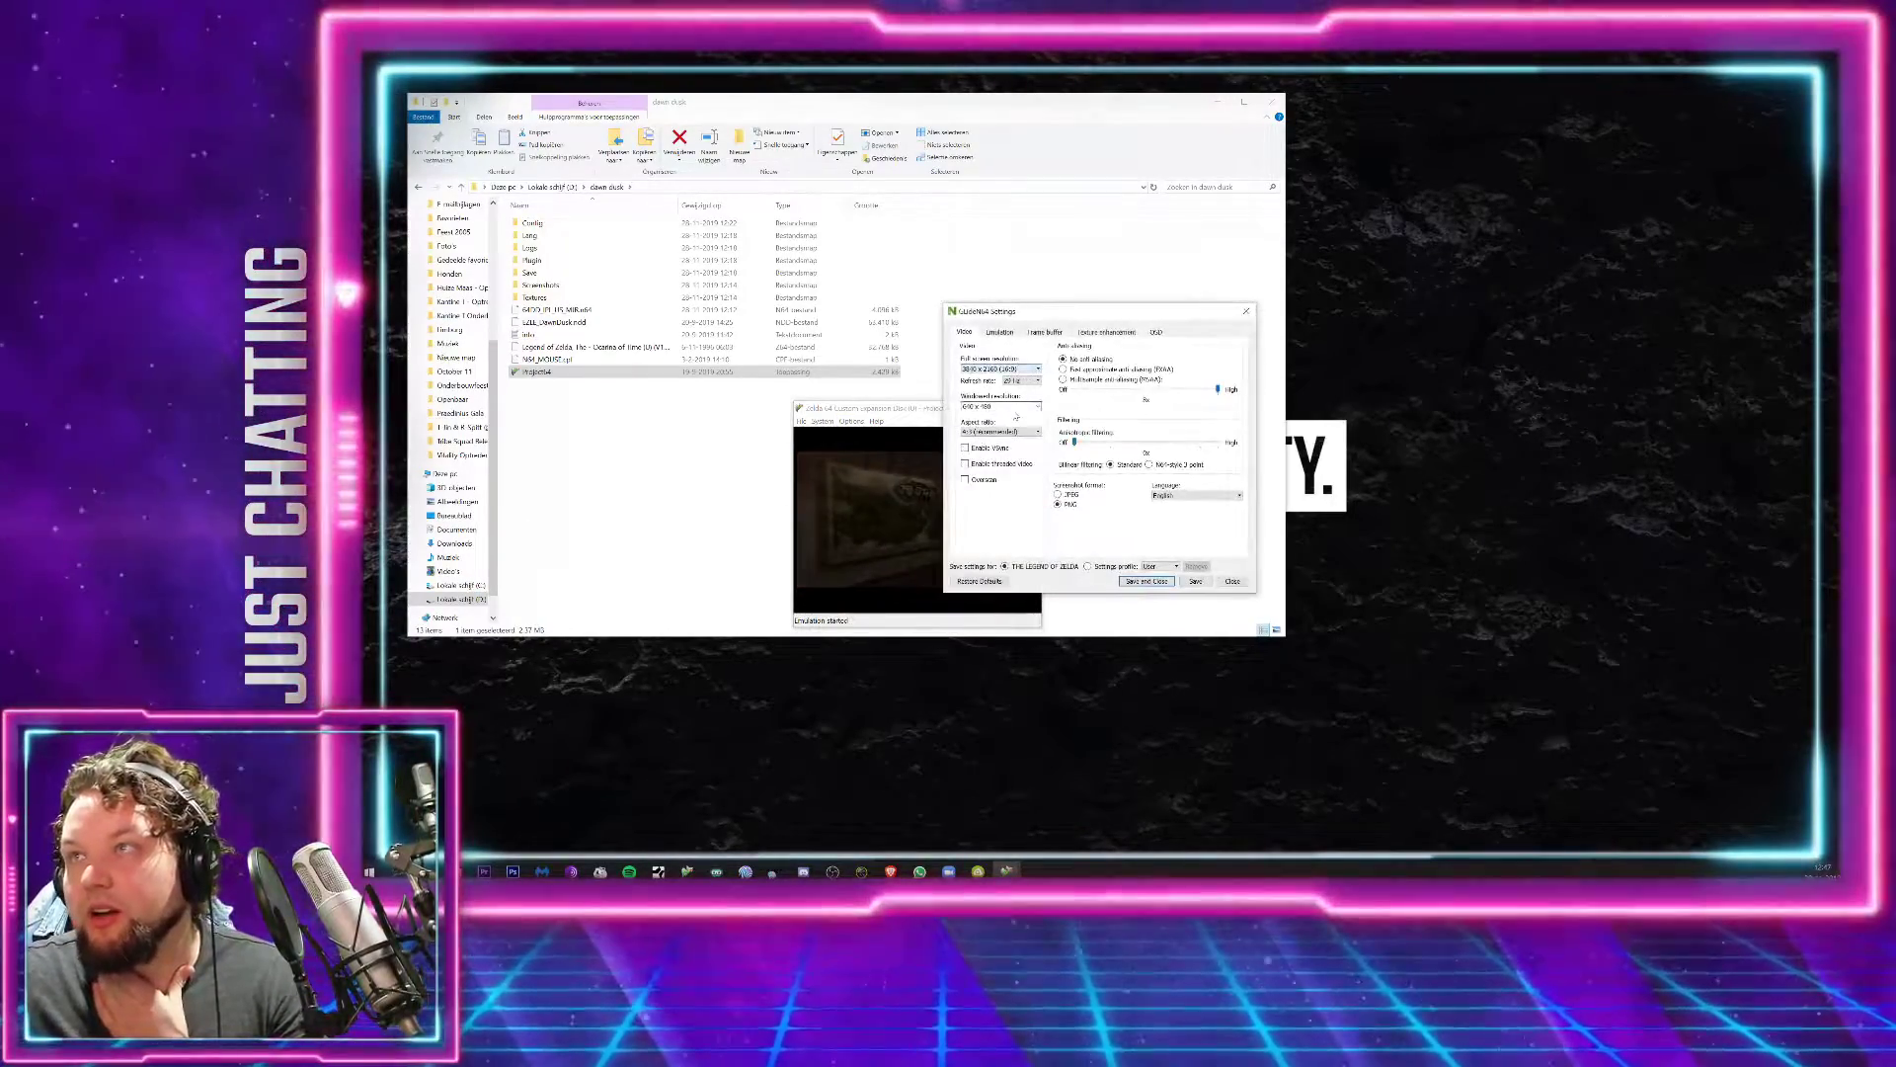
click(1017, 406)
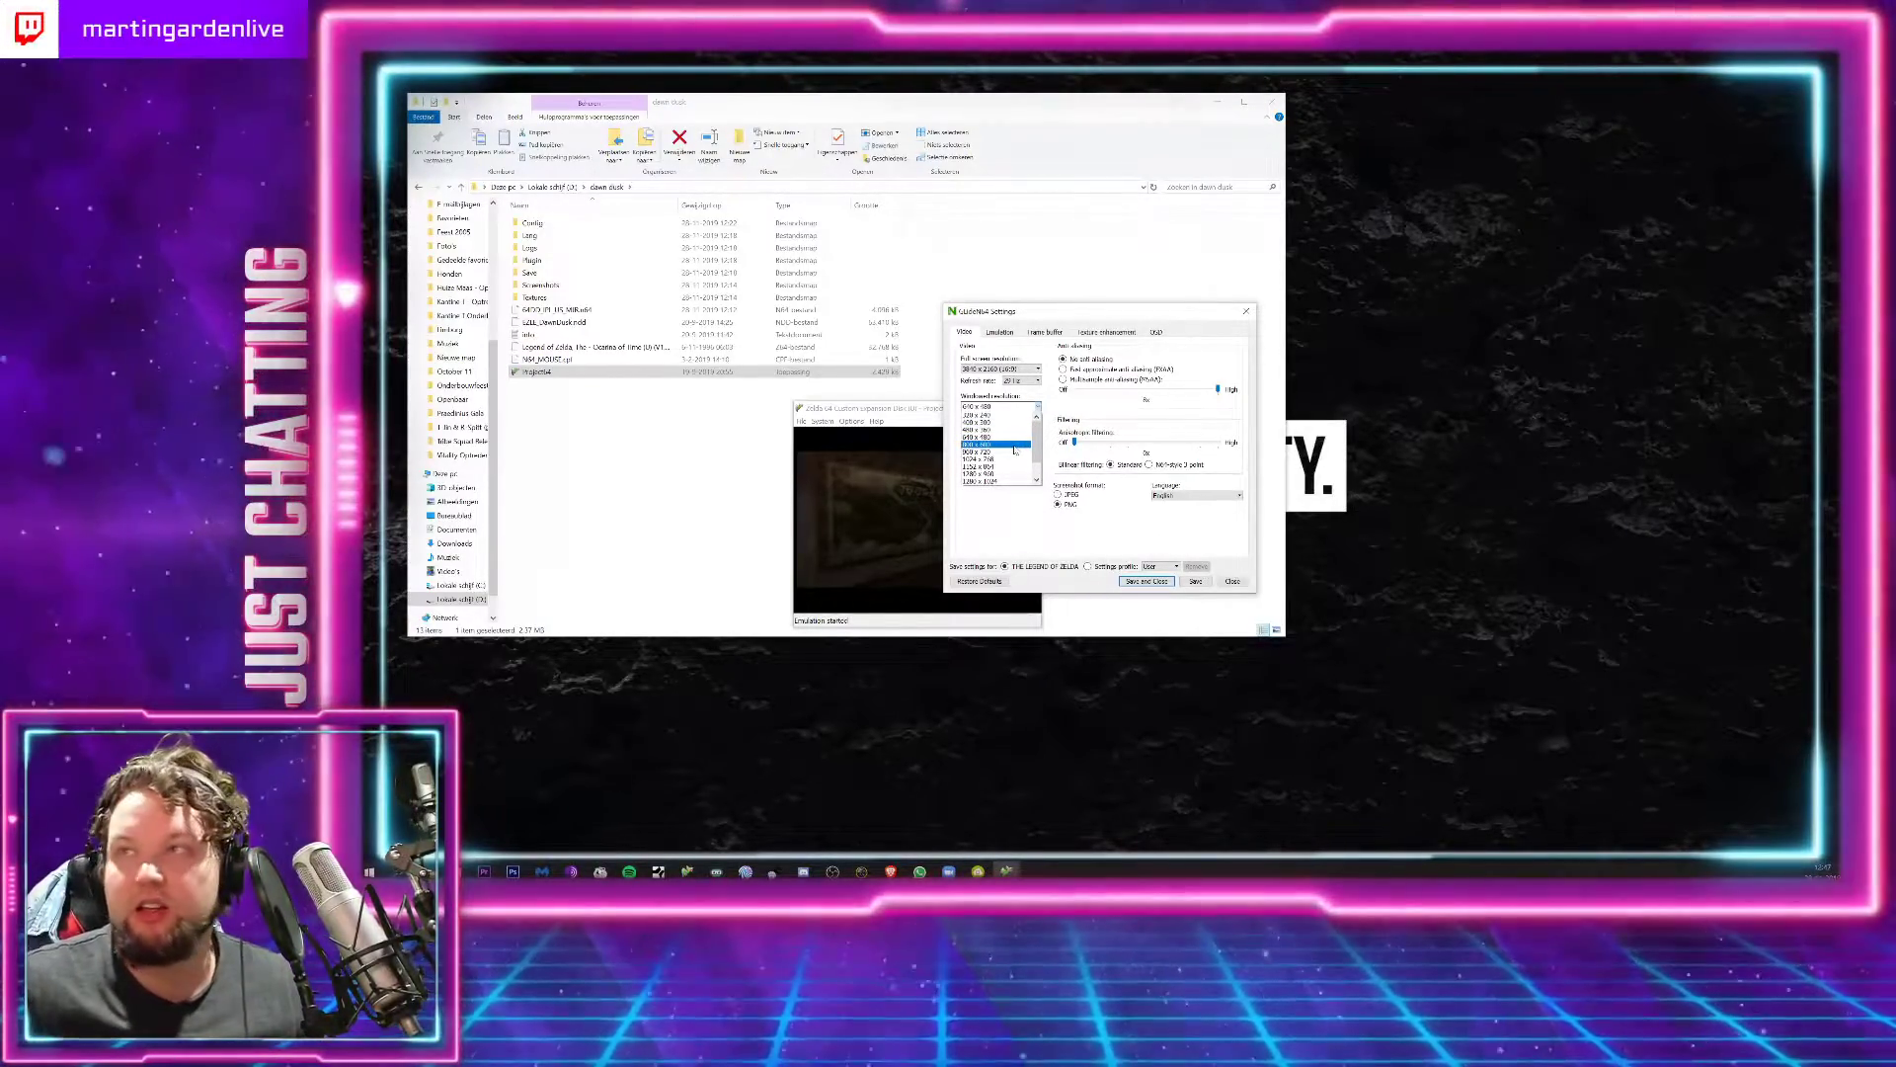
click(1022, 380)
click(1022, 380)
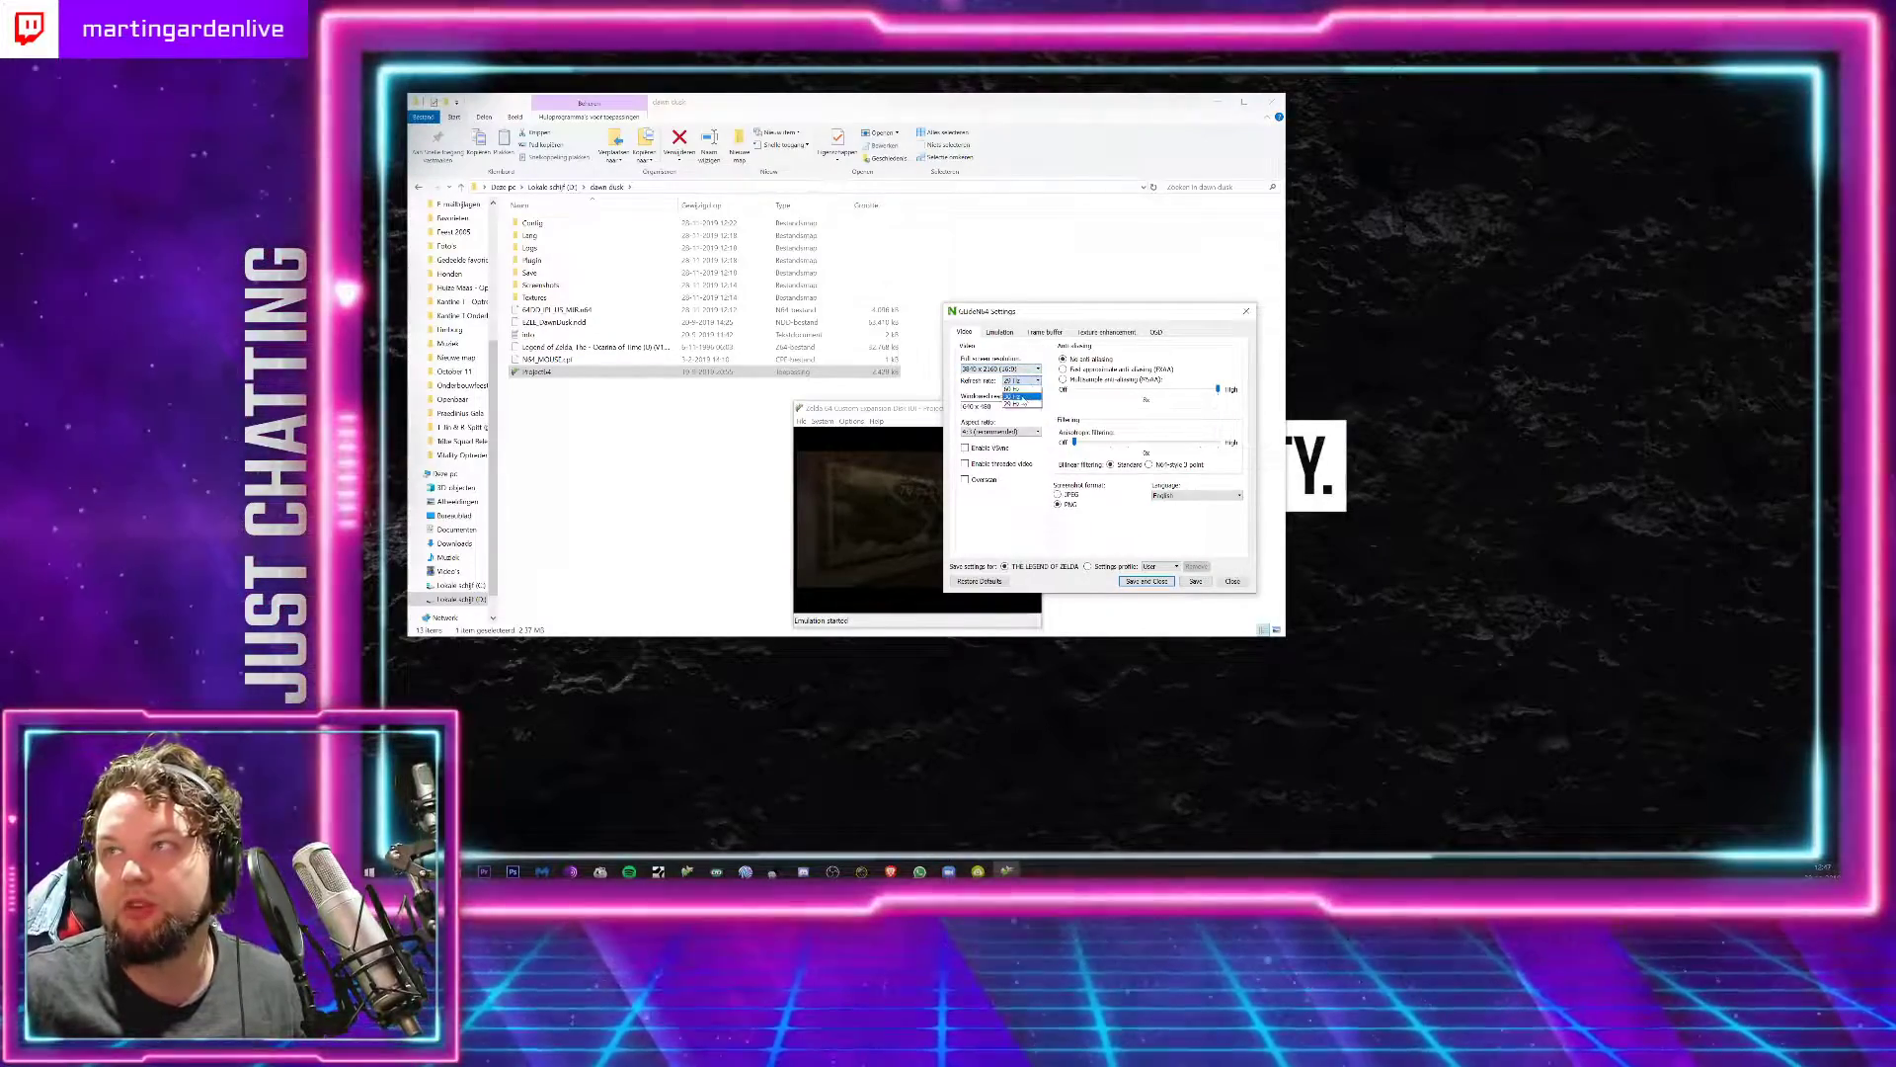
click(1015, 389)
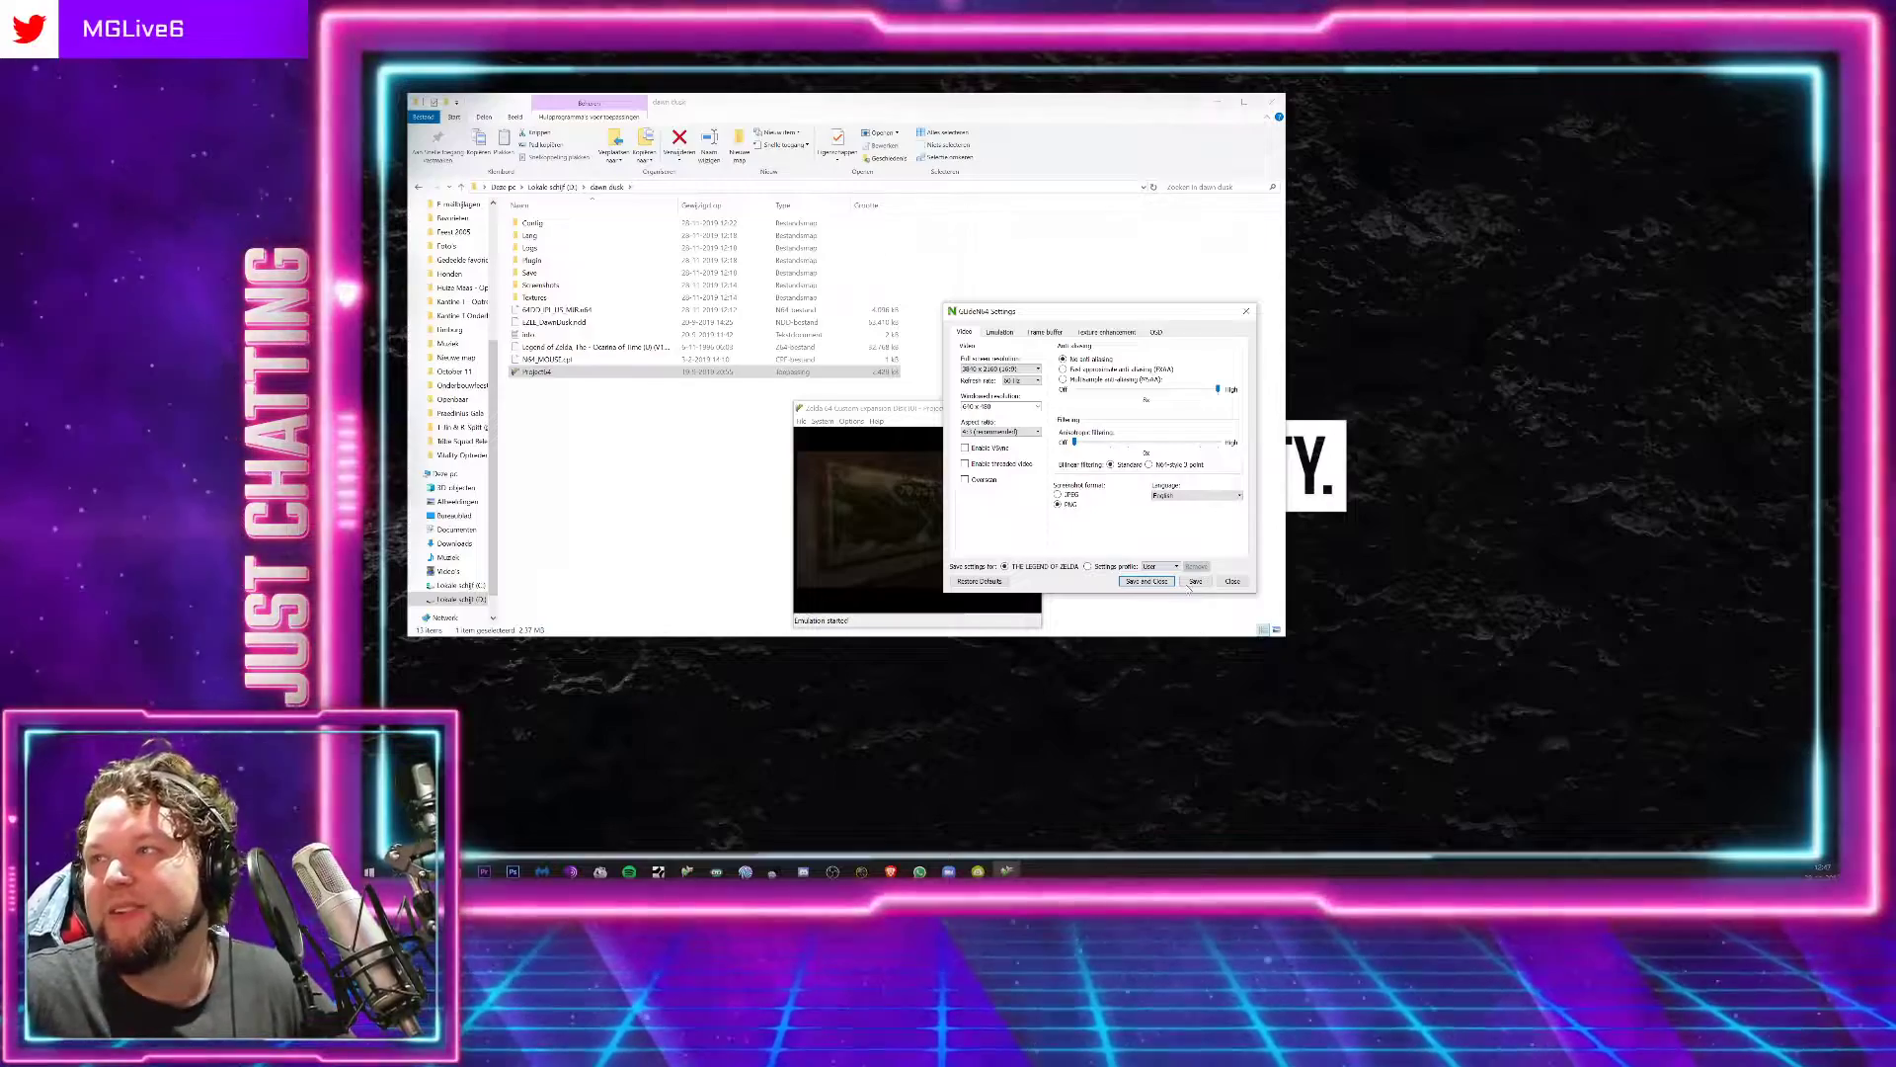
click(1020, 381)
click(1015, 389)
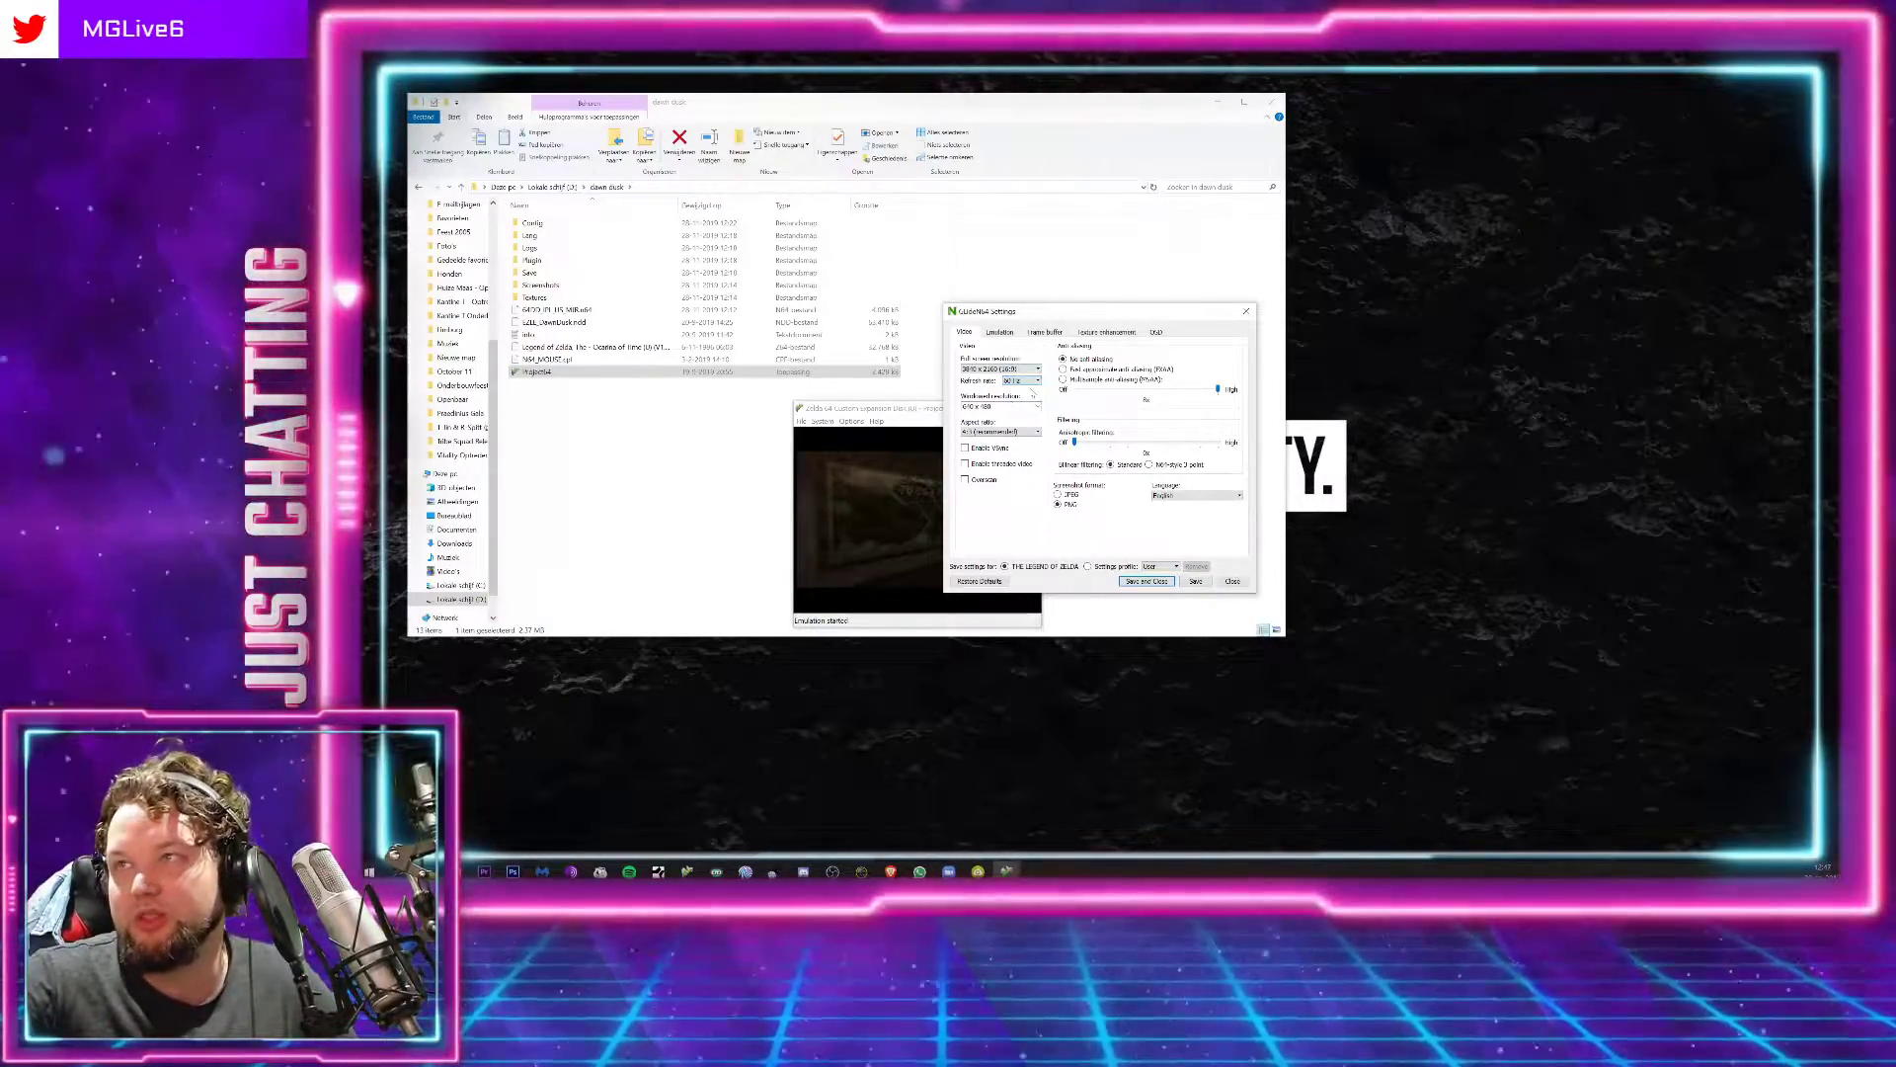
click(1021, 380)
click(998, 390)
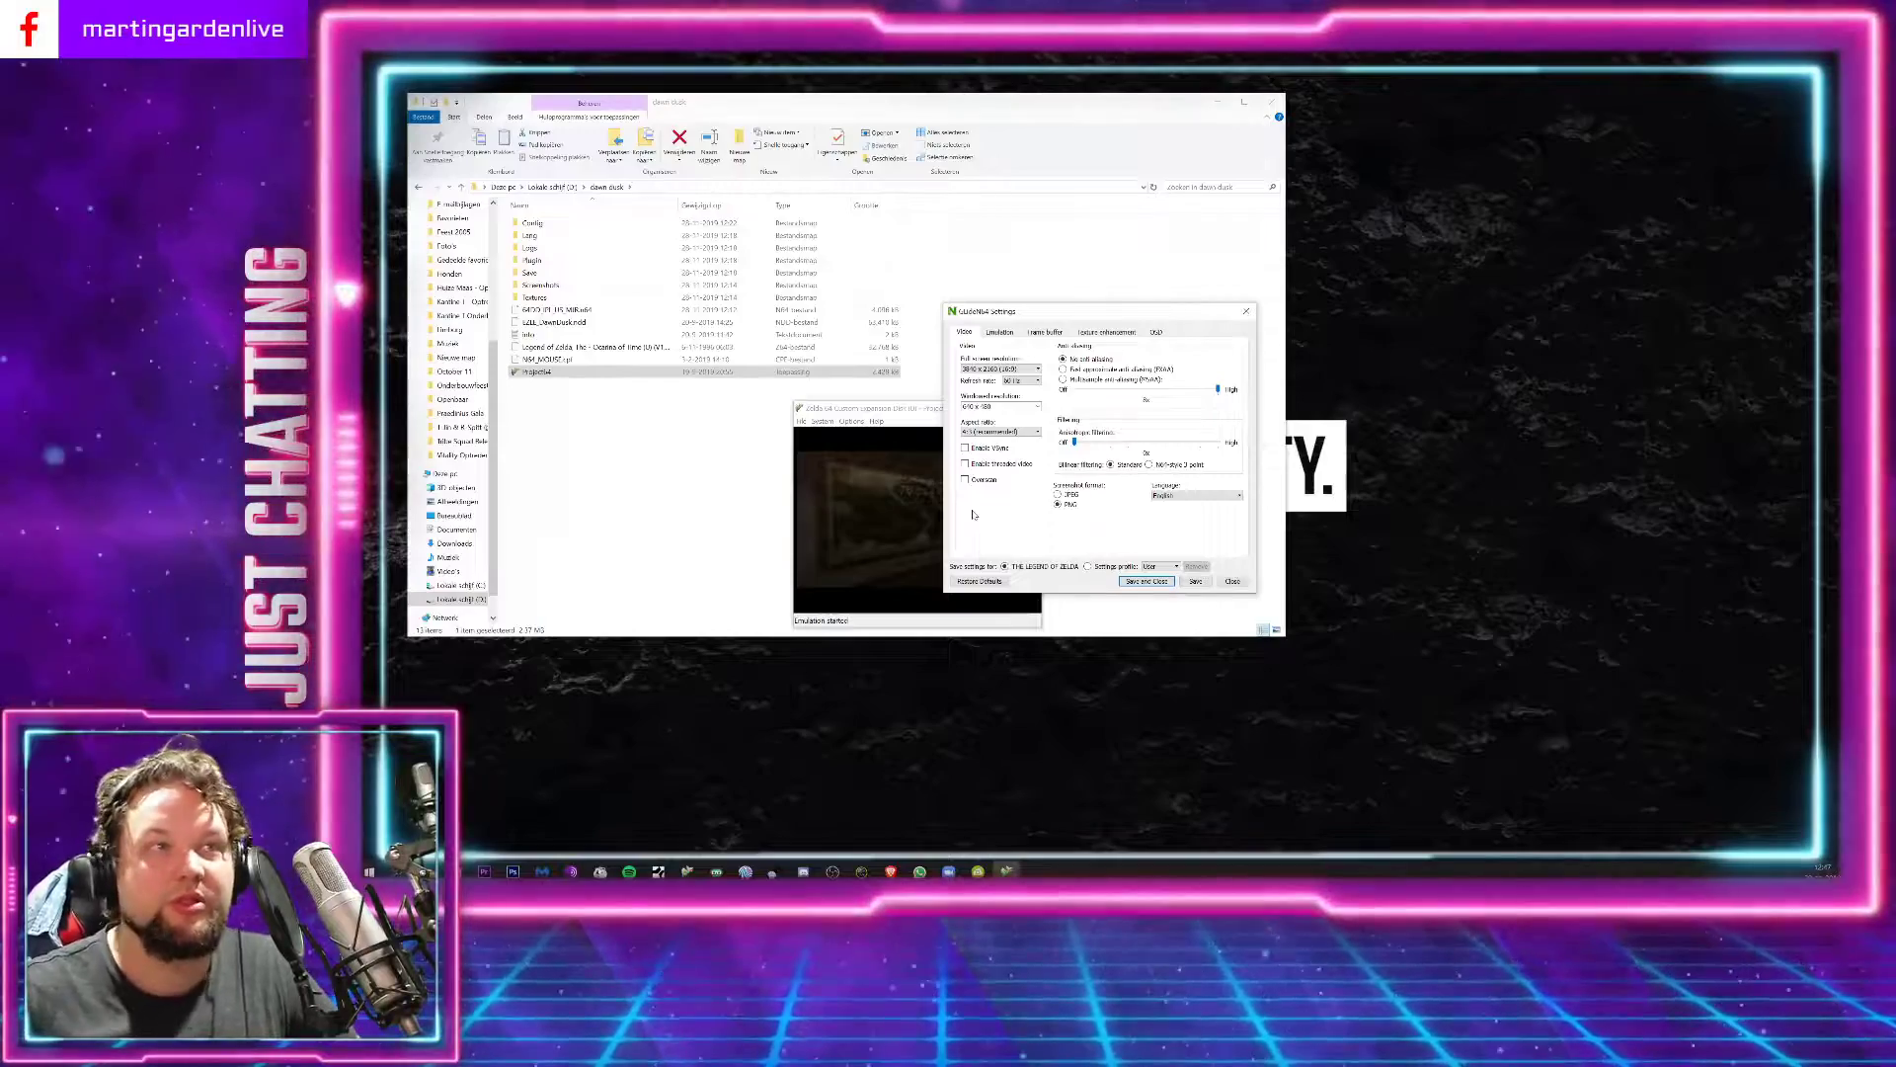
Step: Set the windowed resolution to 1440 x 1080 and save the graphics settings
click(1037, 407)
scroll(1003, 459, down, 1)
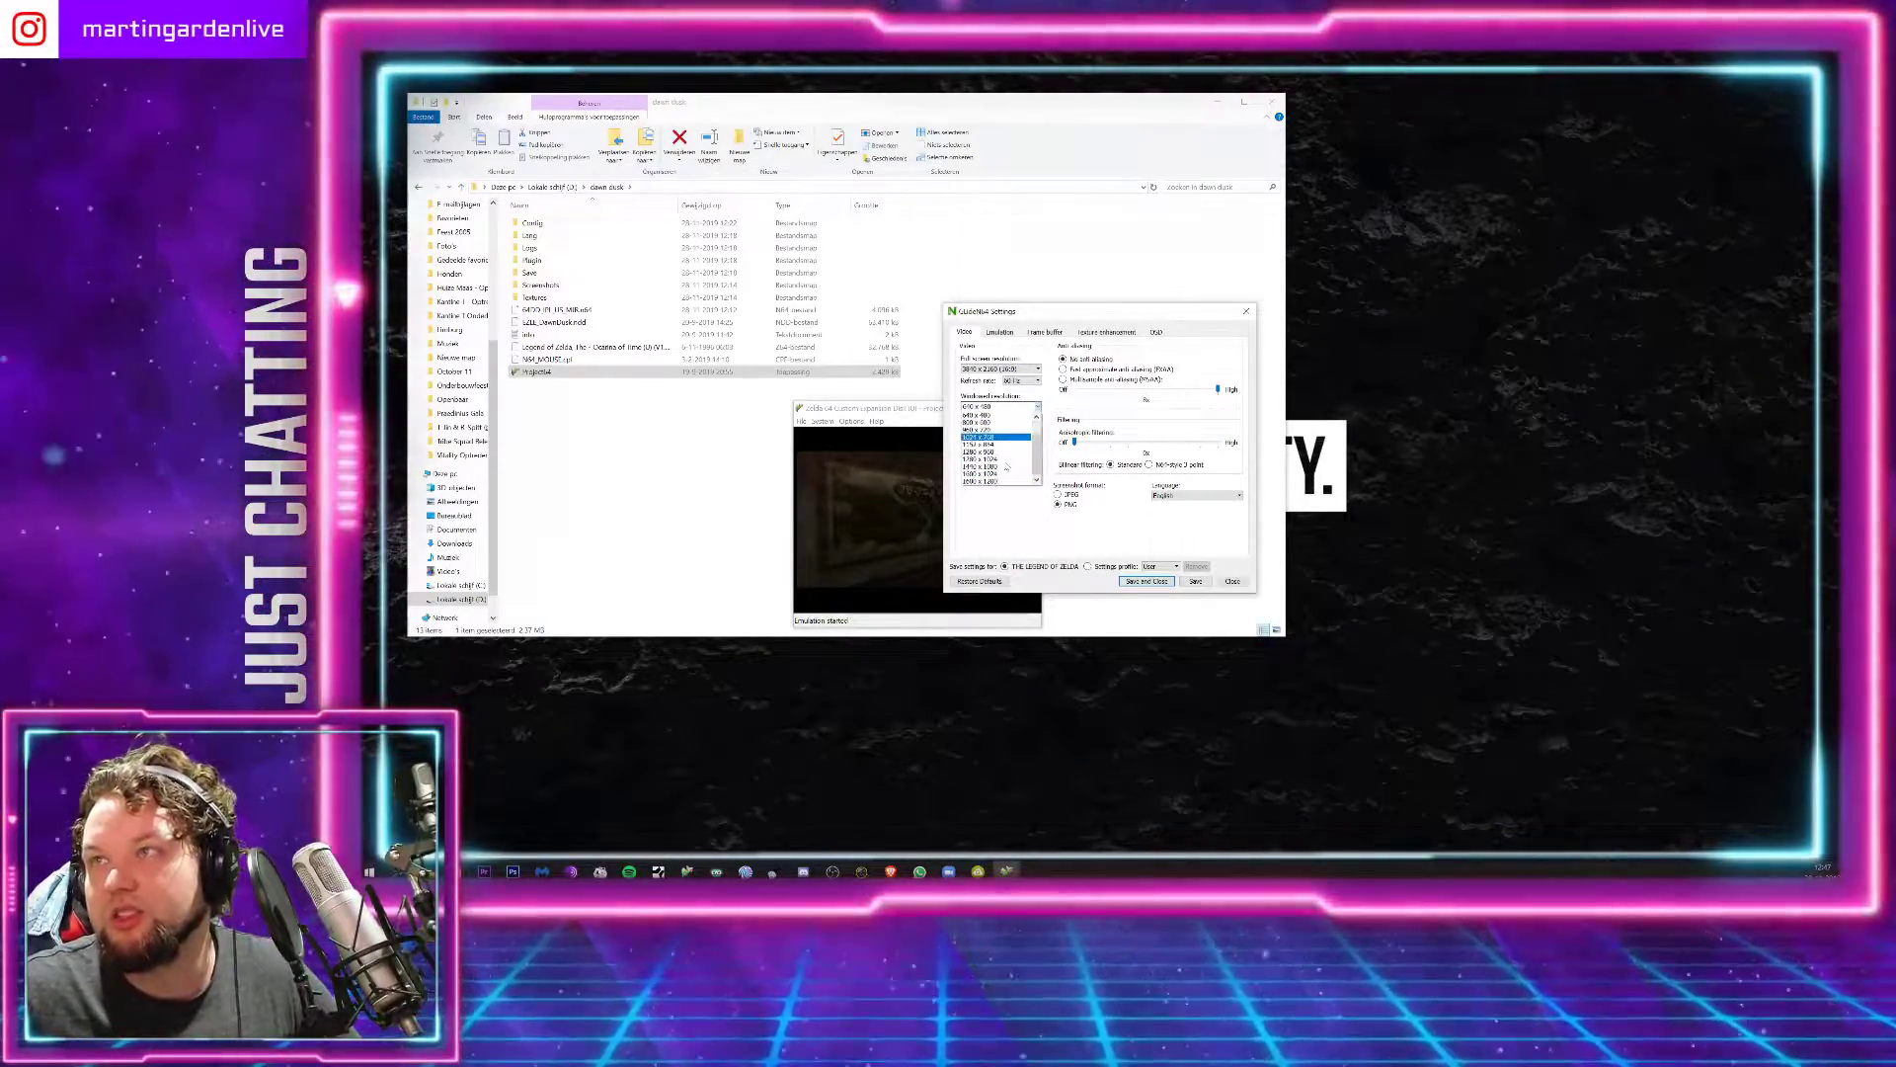
click(994, 468)
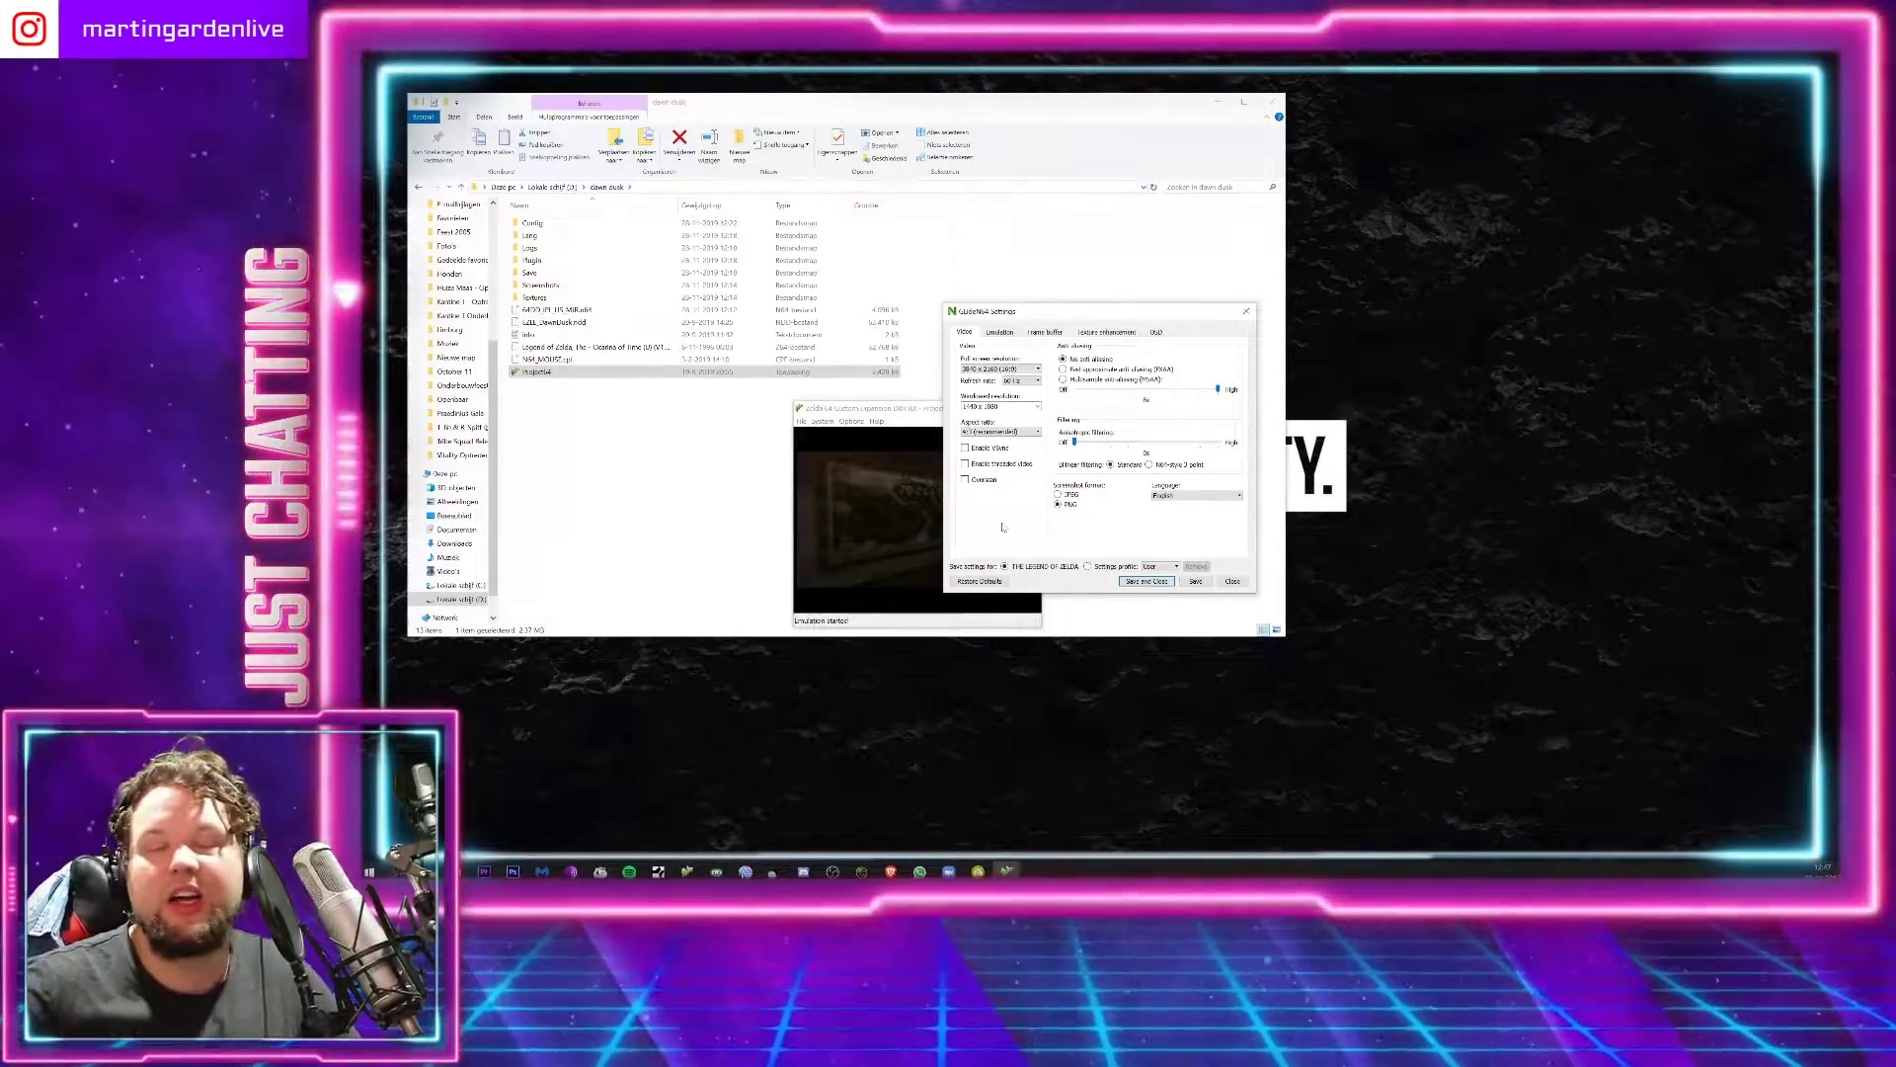
click(1147, 581)
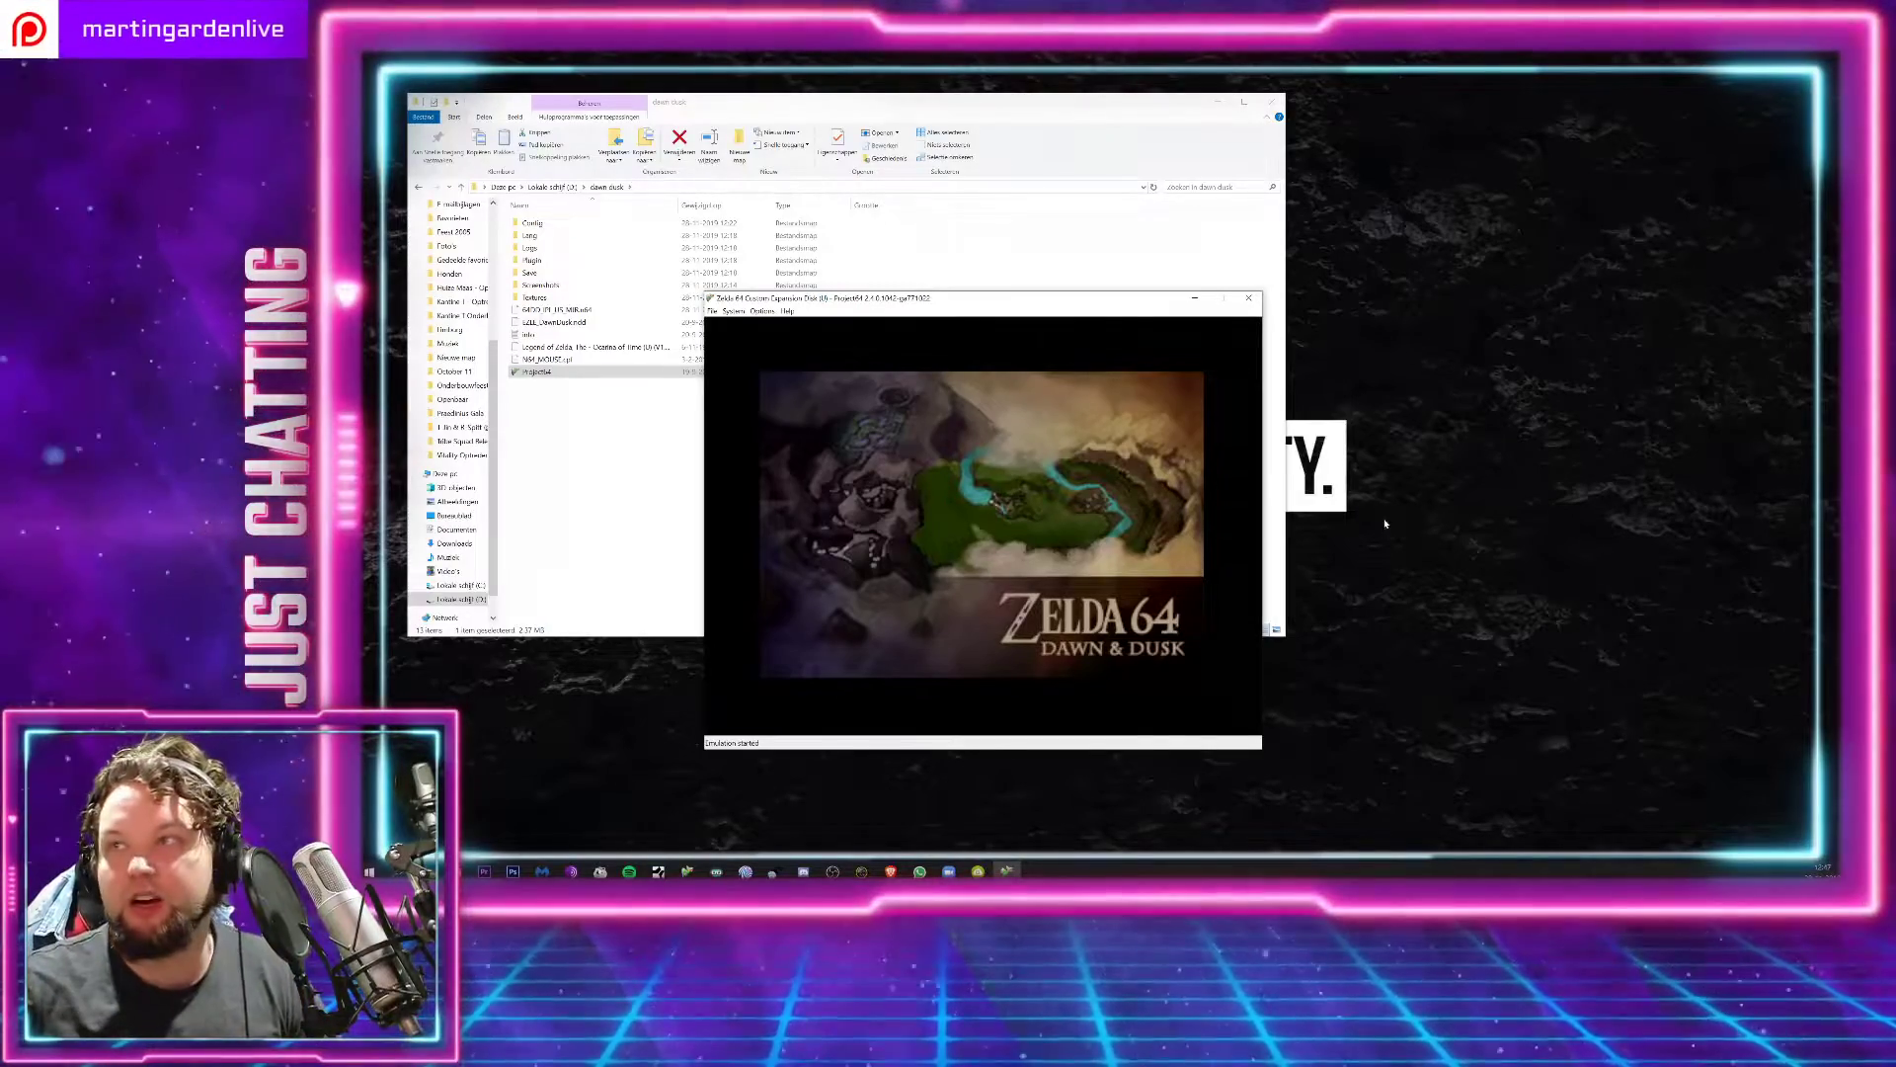
Step: Raise the graphics plugin's windowed resolution to 1600 x 1200, save the settings and reposition the game window on the desktop
click(763, 311)
click(790, 338)
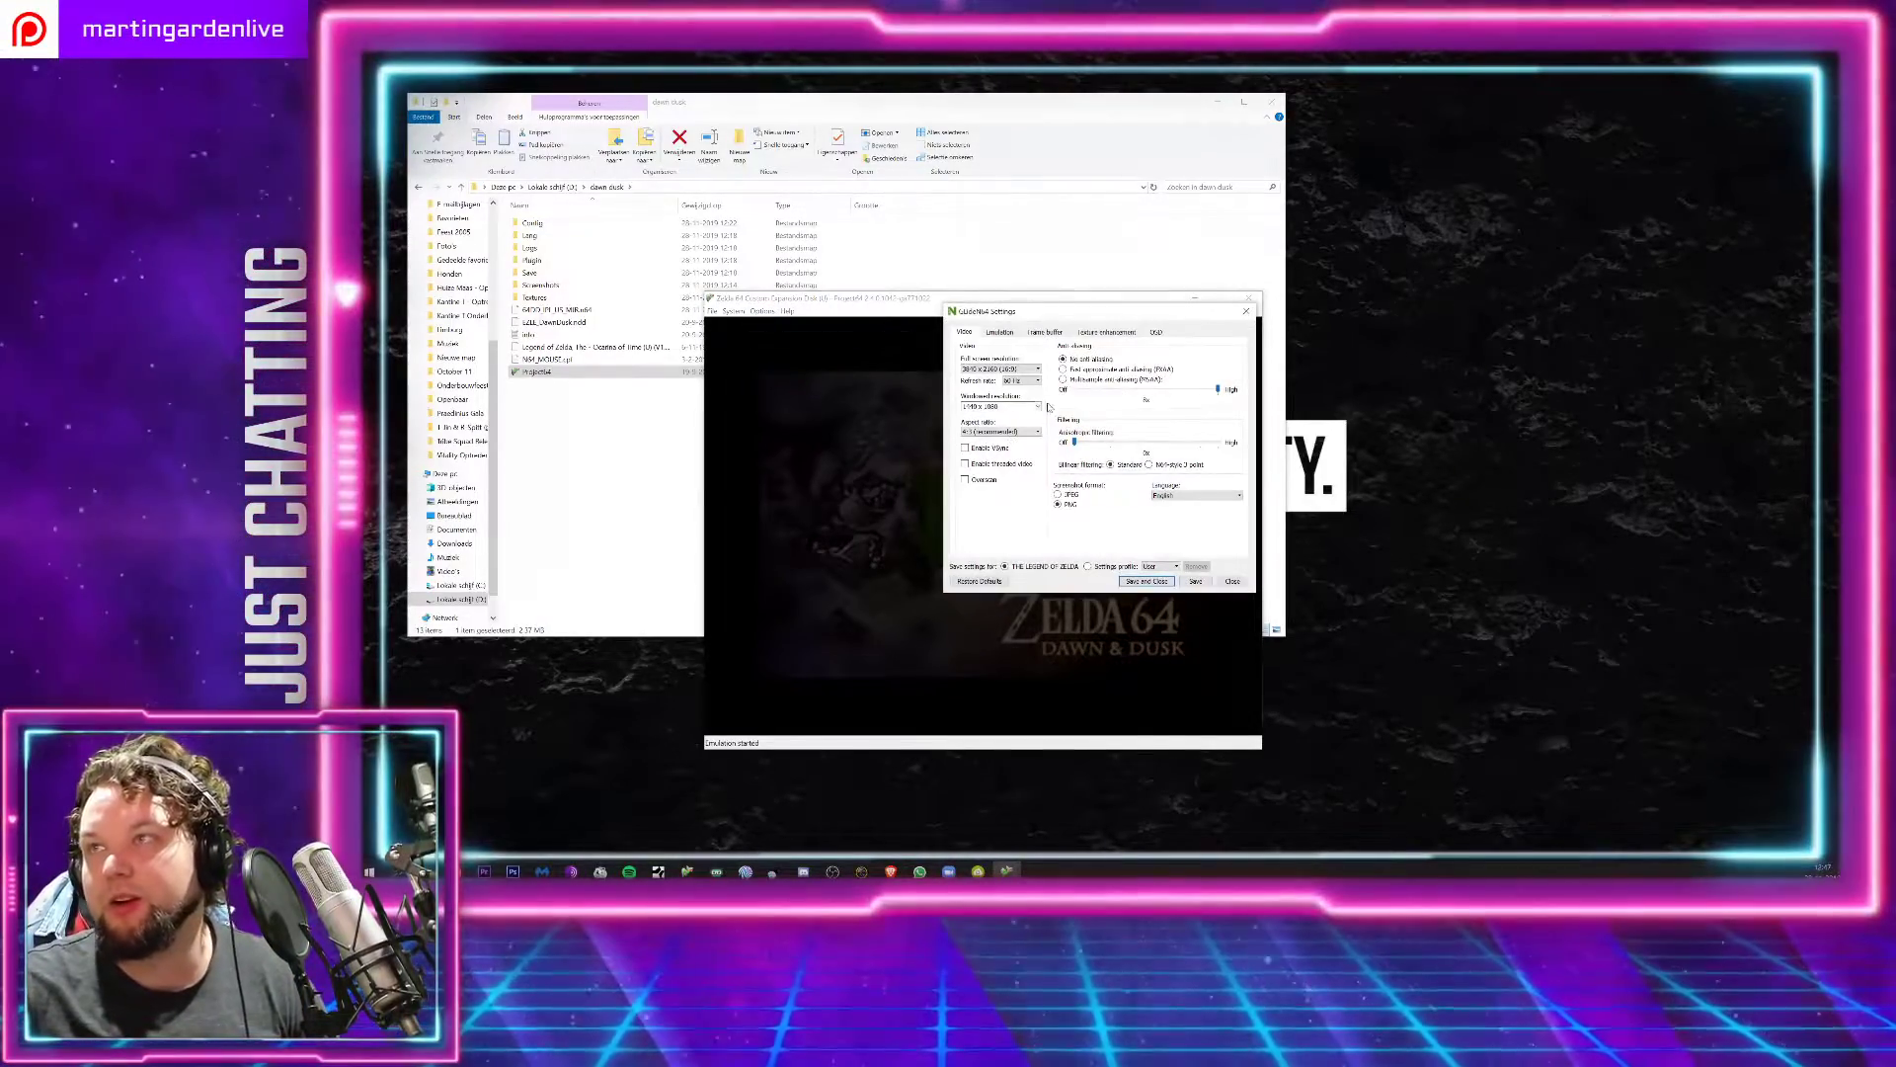
click(1036, 406)
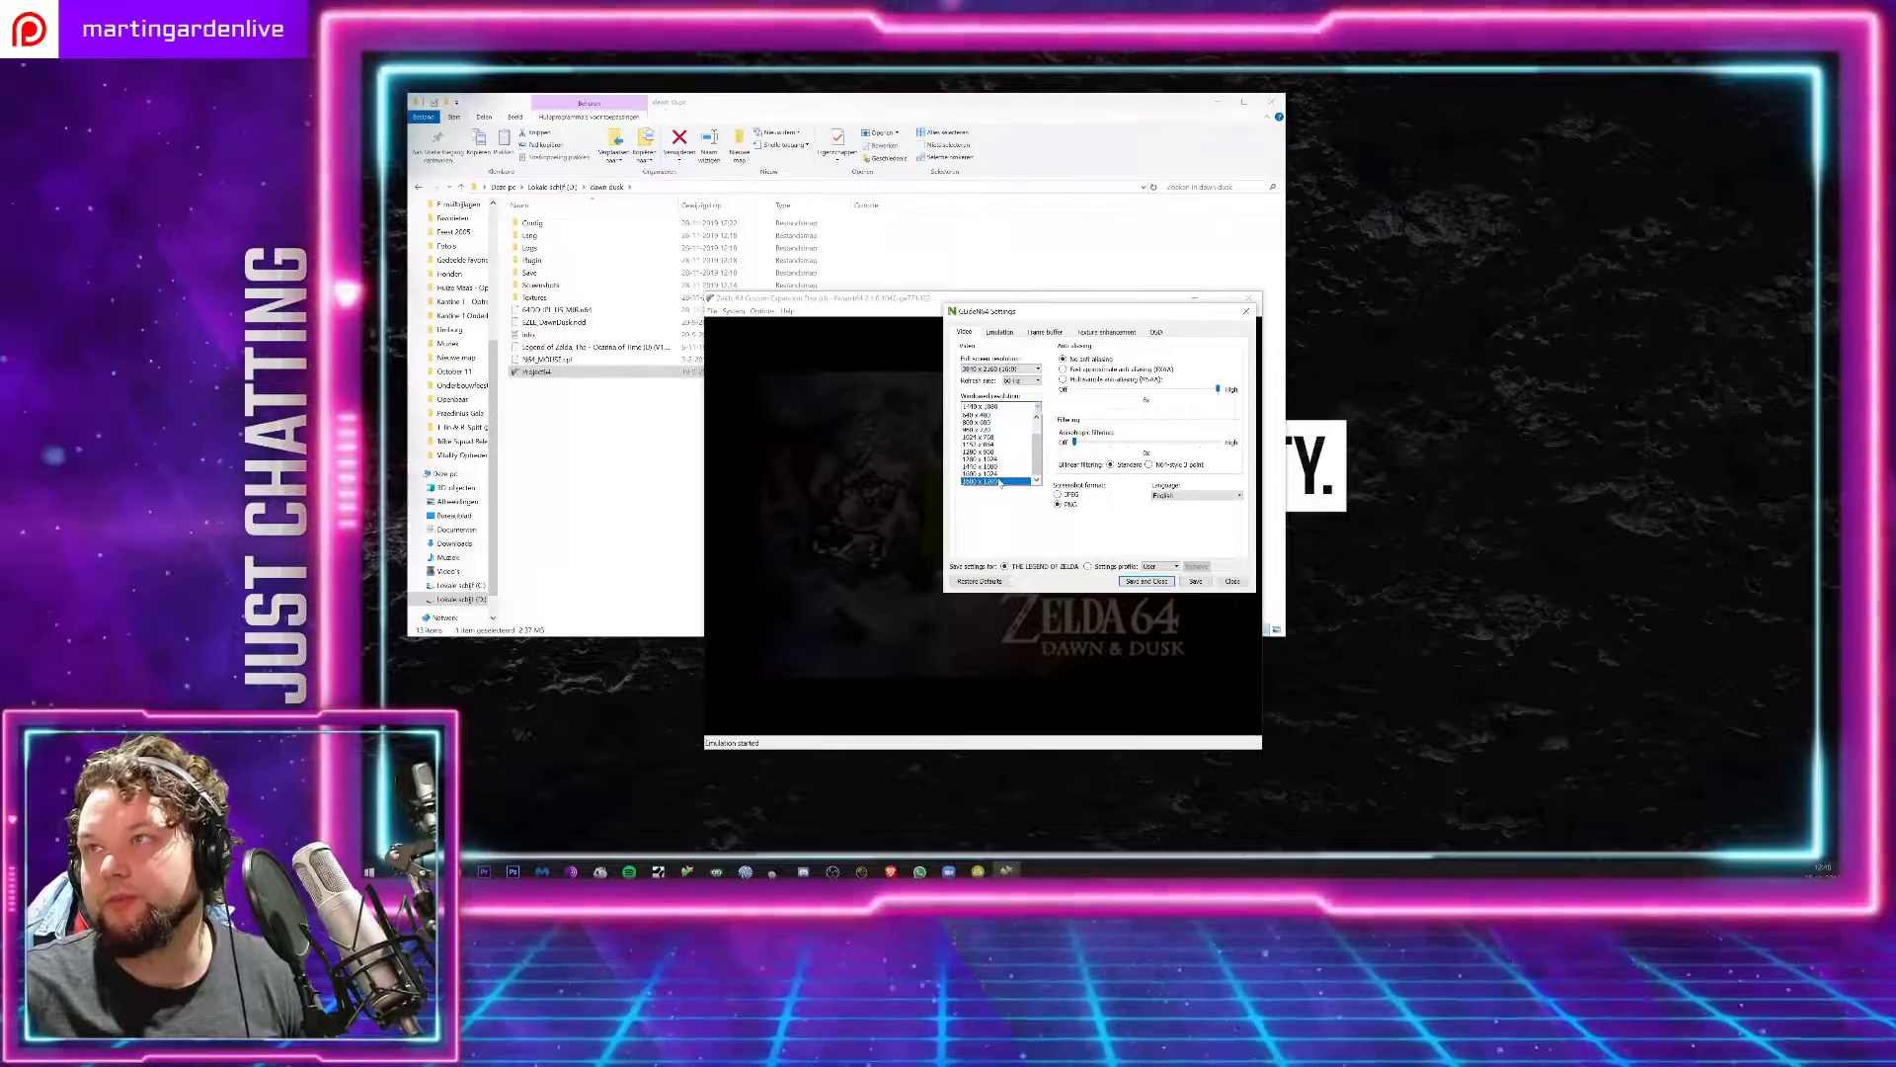
click(1000, 482)
click(1146, 581)
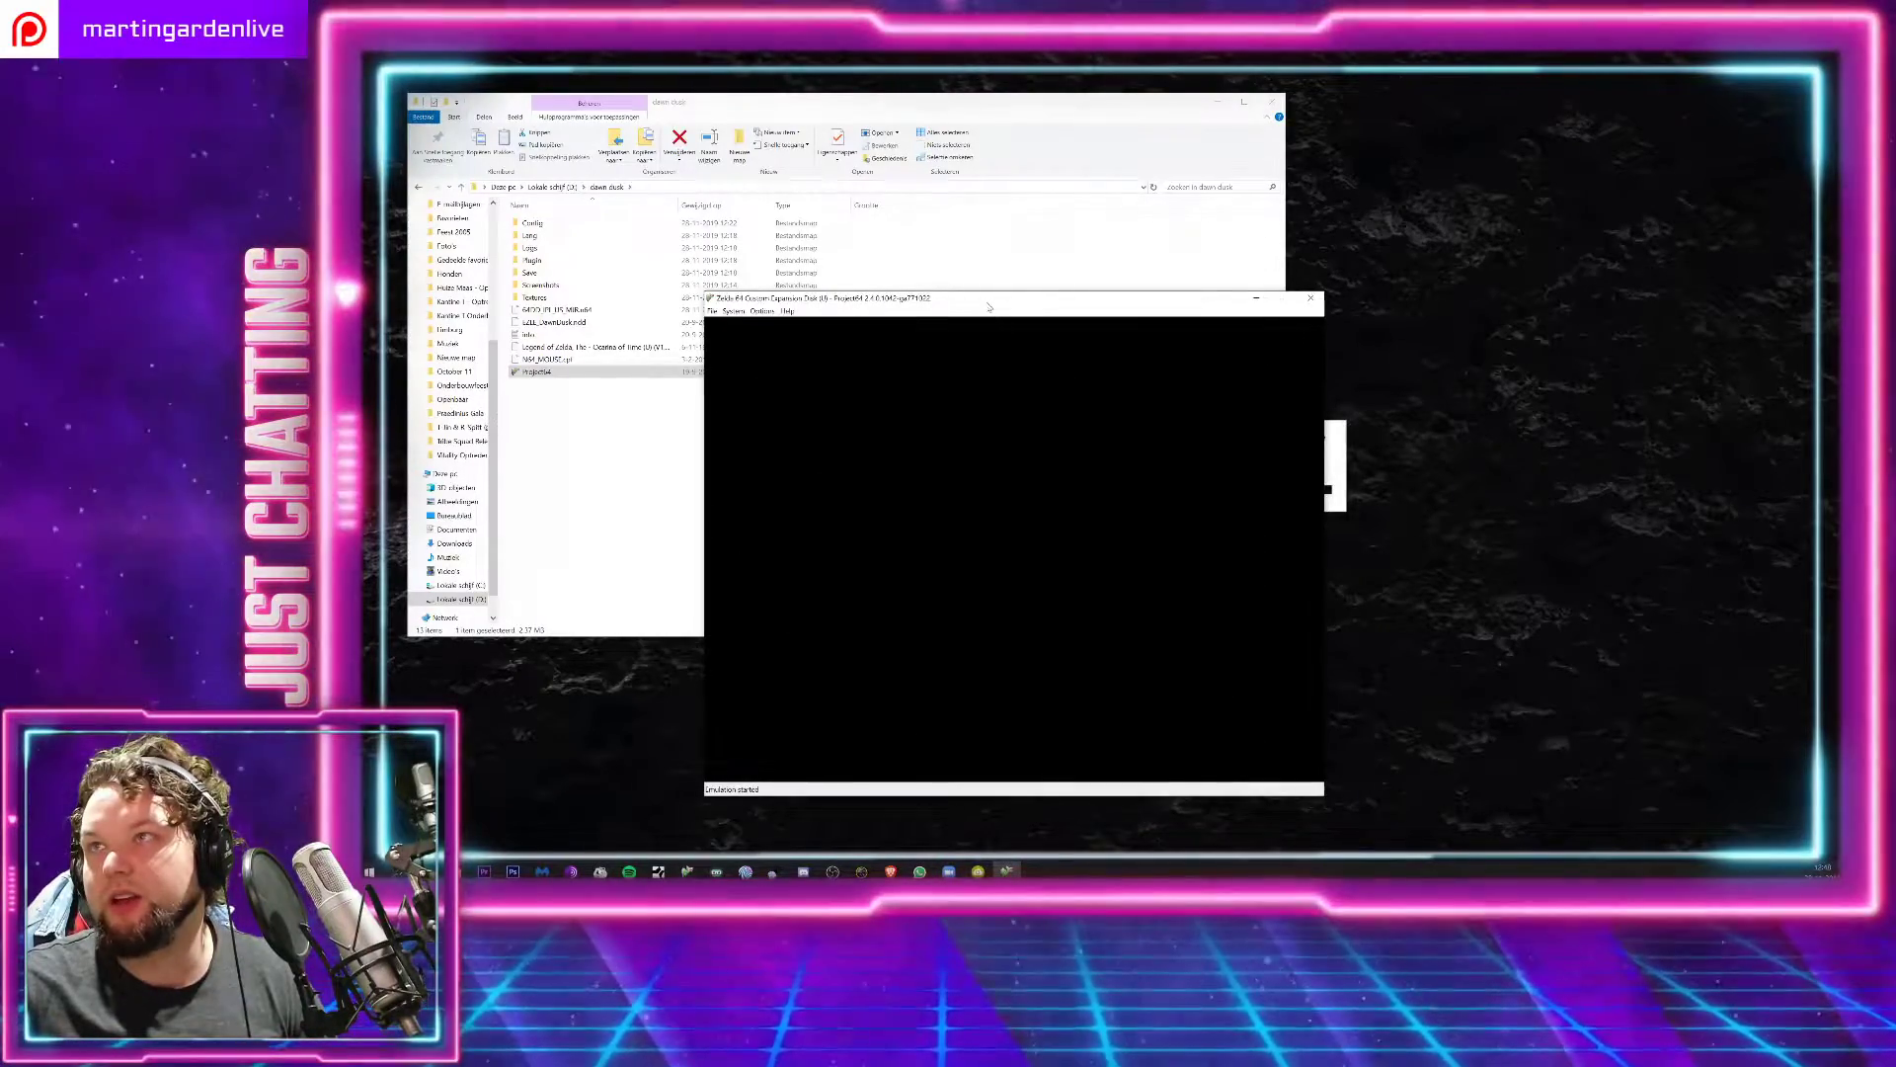
drag(991, 307, 942, 292)
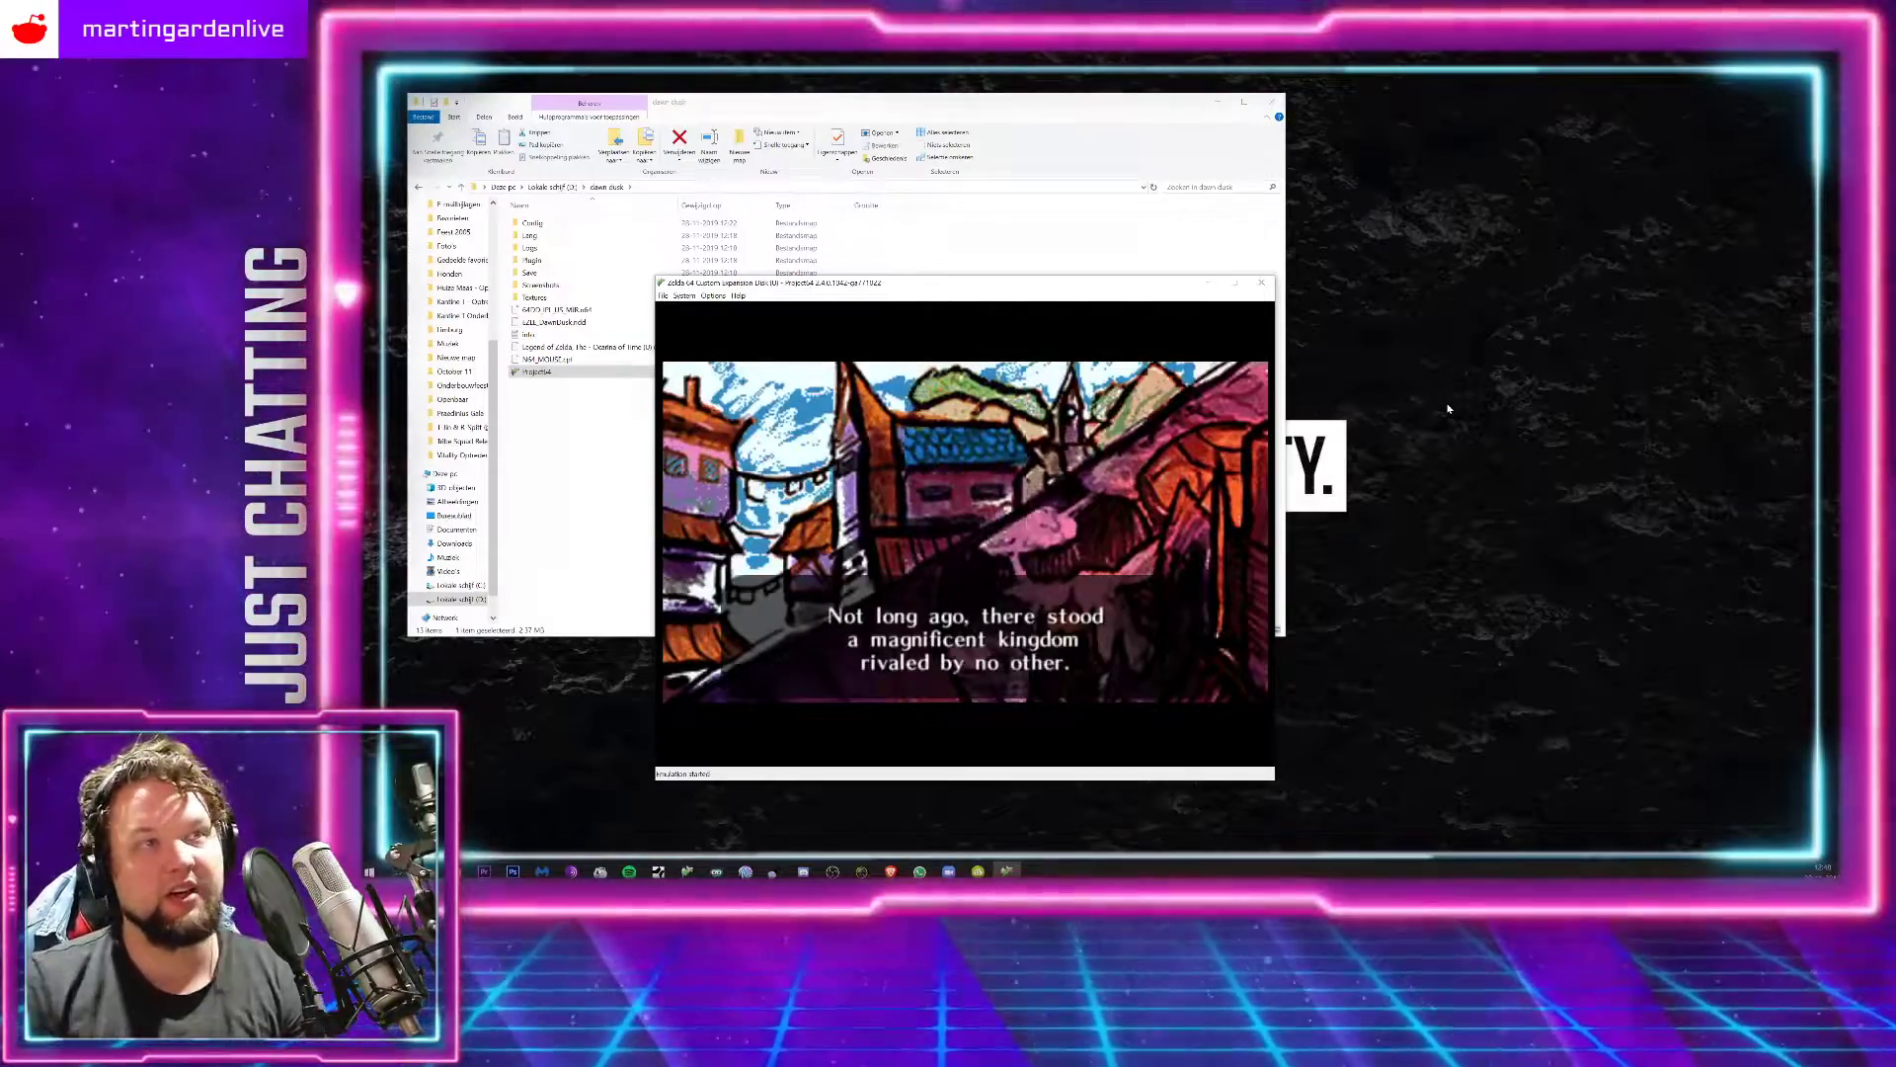
Step: Reopen the graphics plugin configuration and select the 3840 x 2160 (16:9) full screen resolution with a 60 Hz refresh rate
click(728, 299)
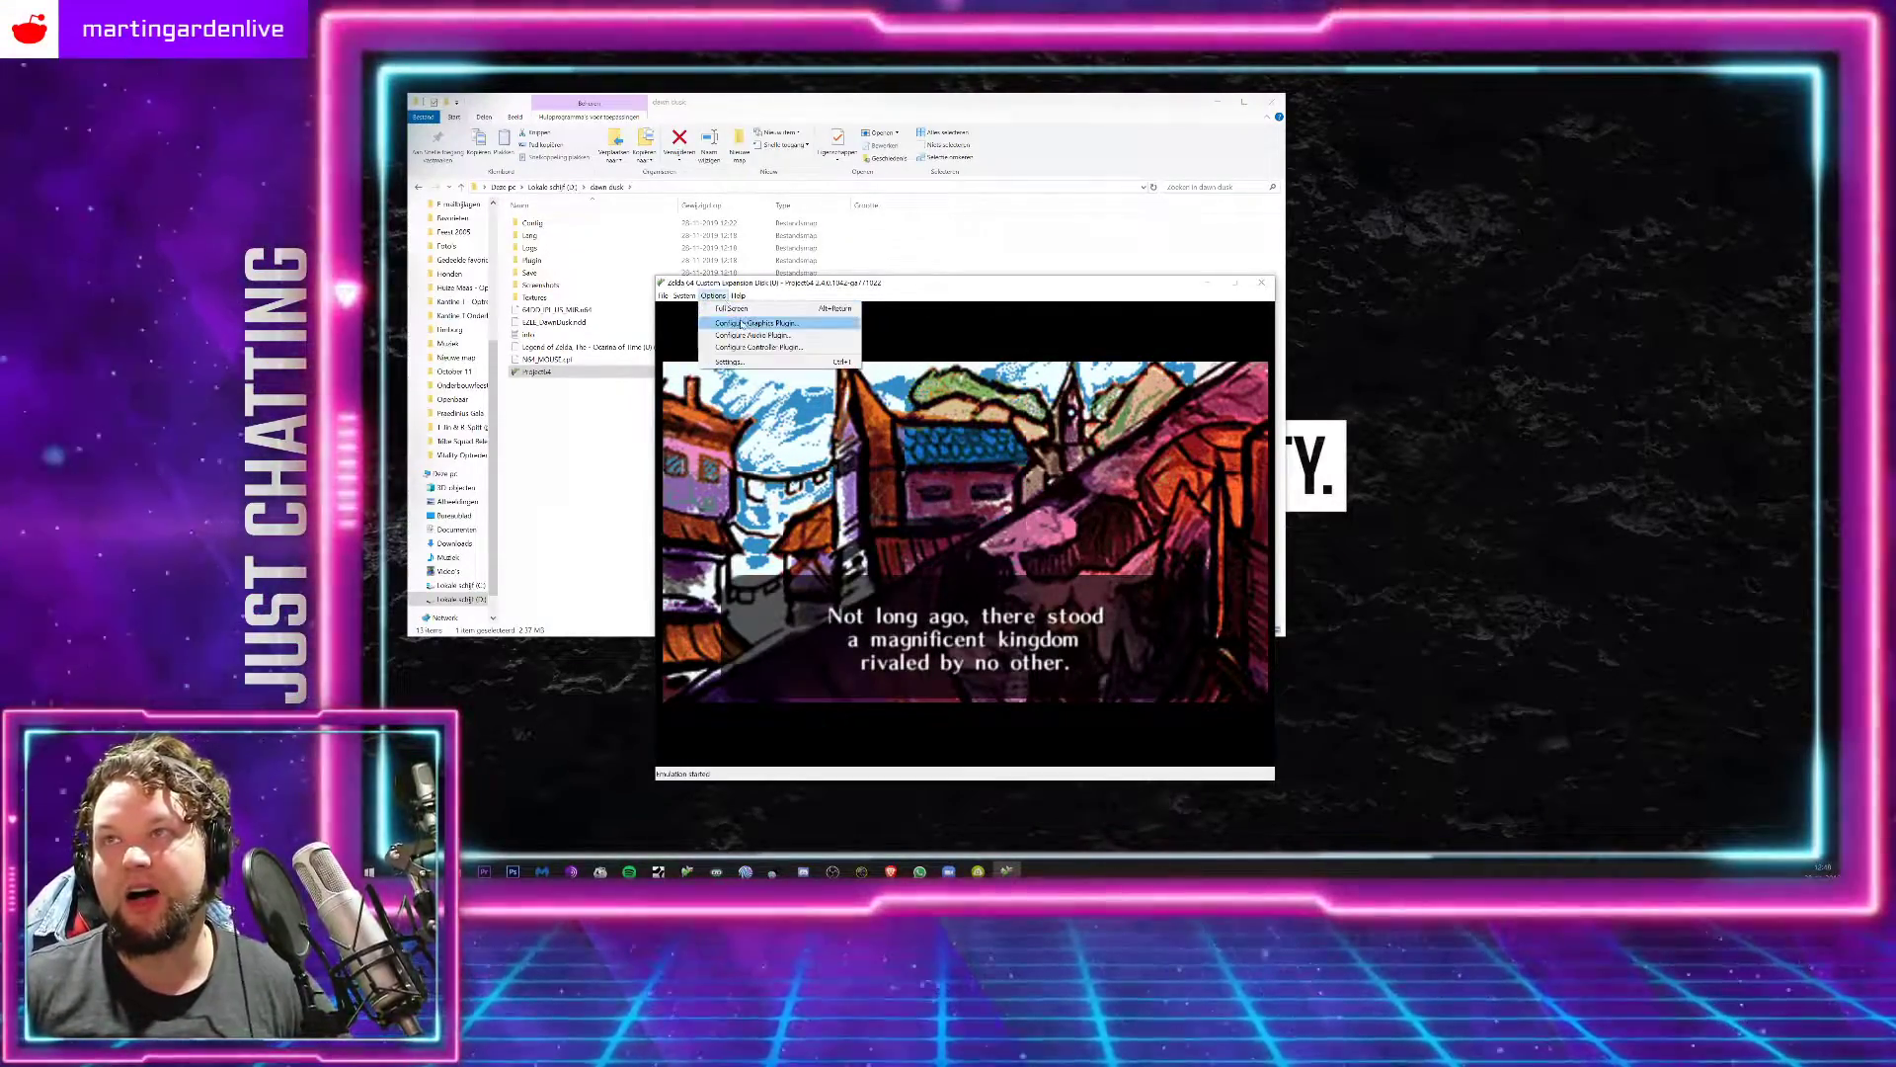
click(751, 323)
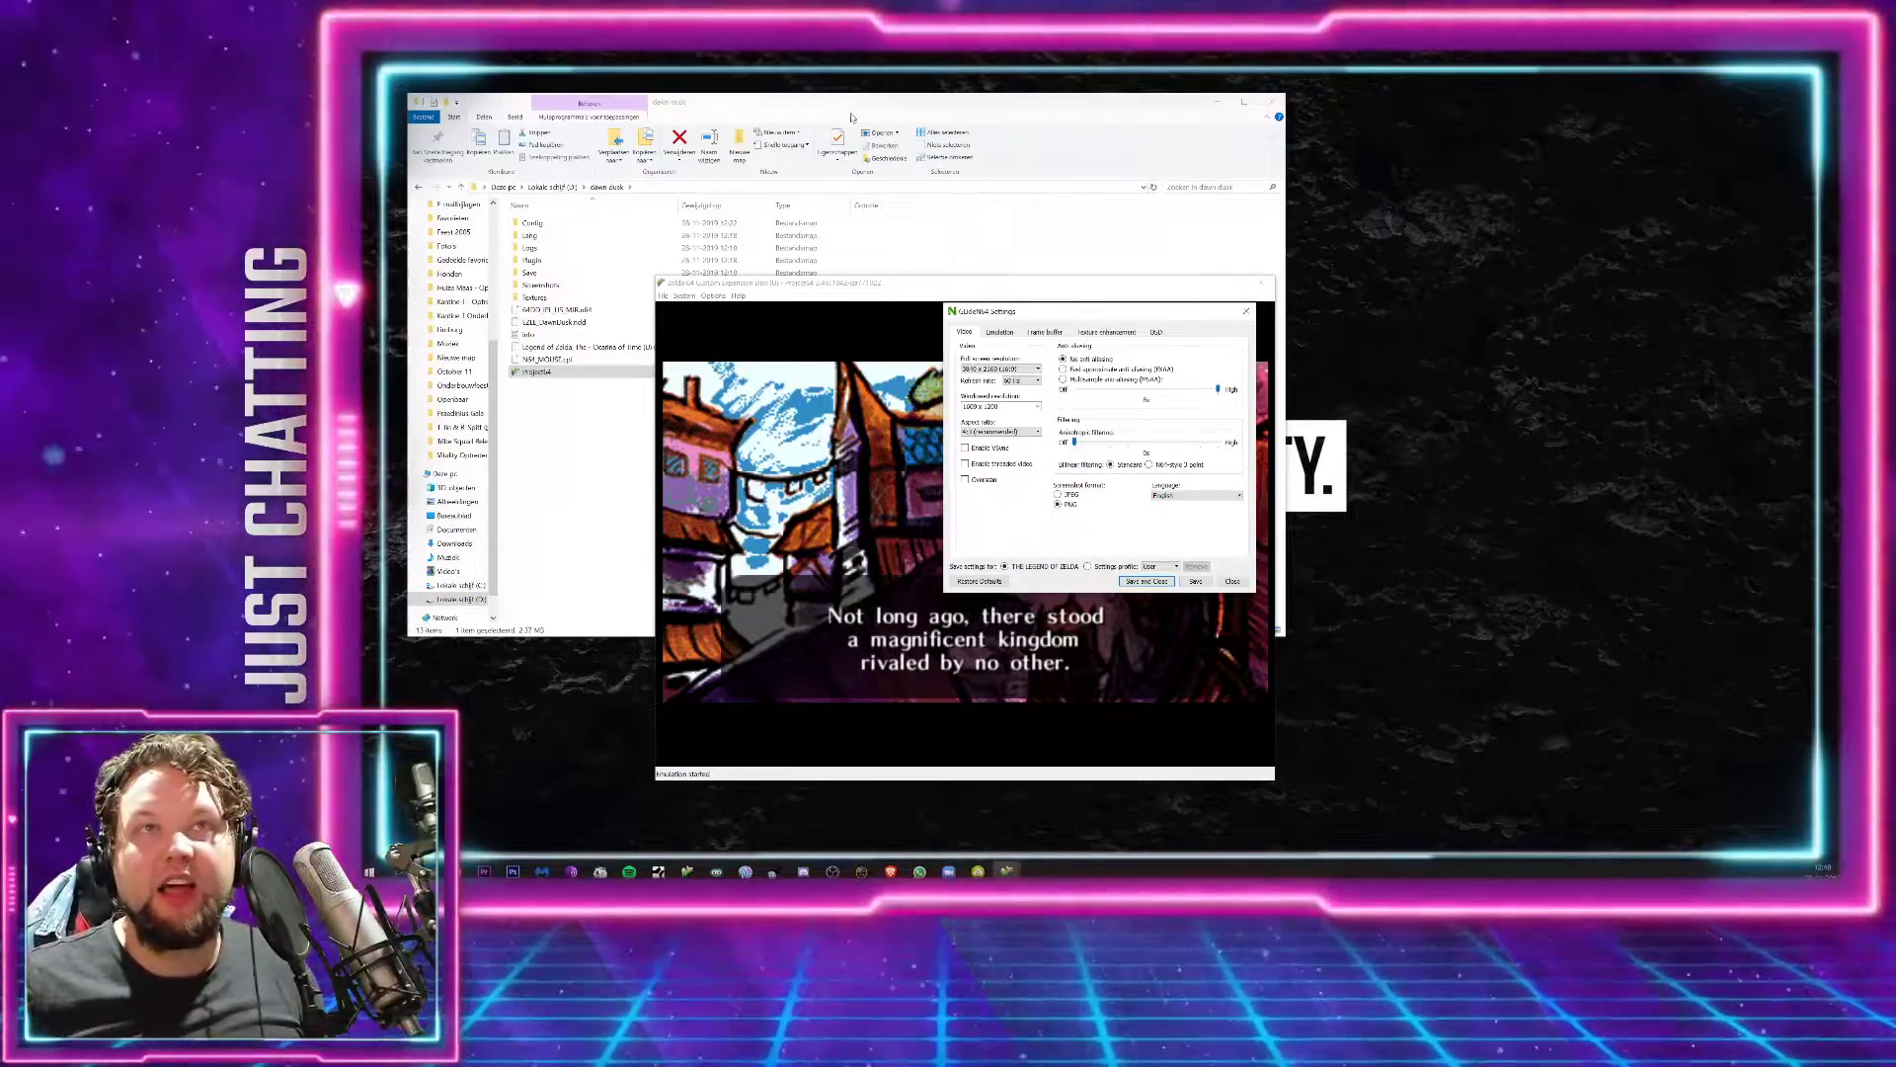
click(991, 368)
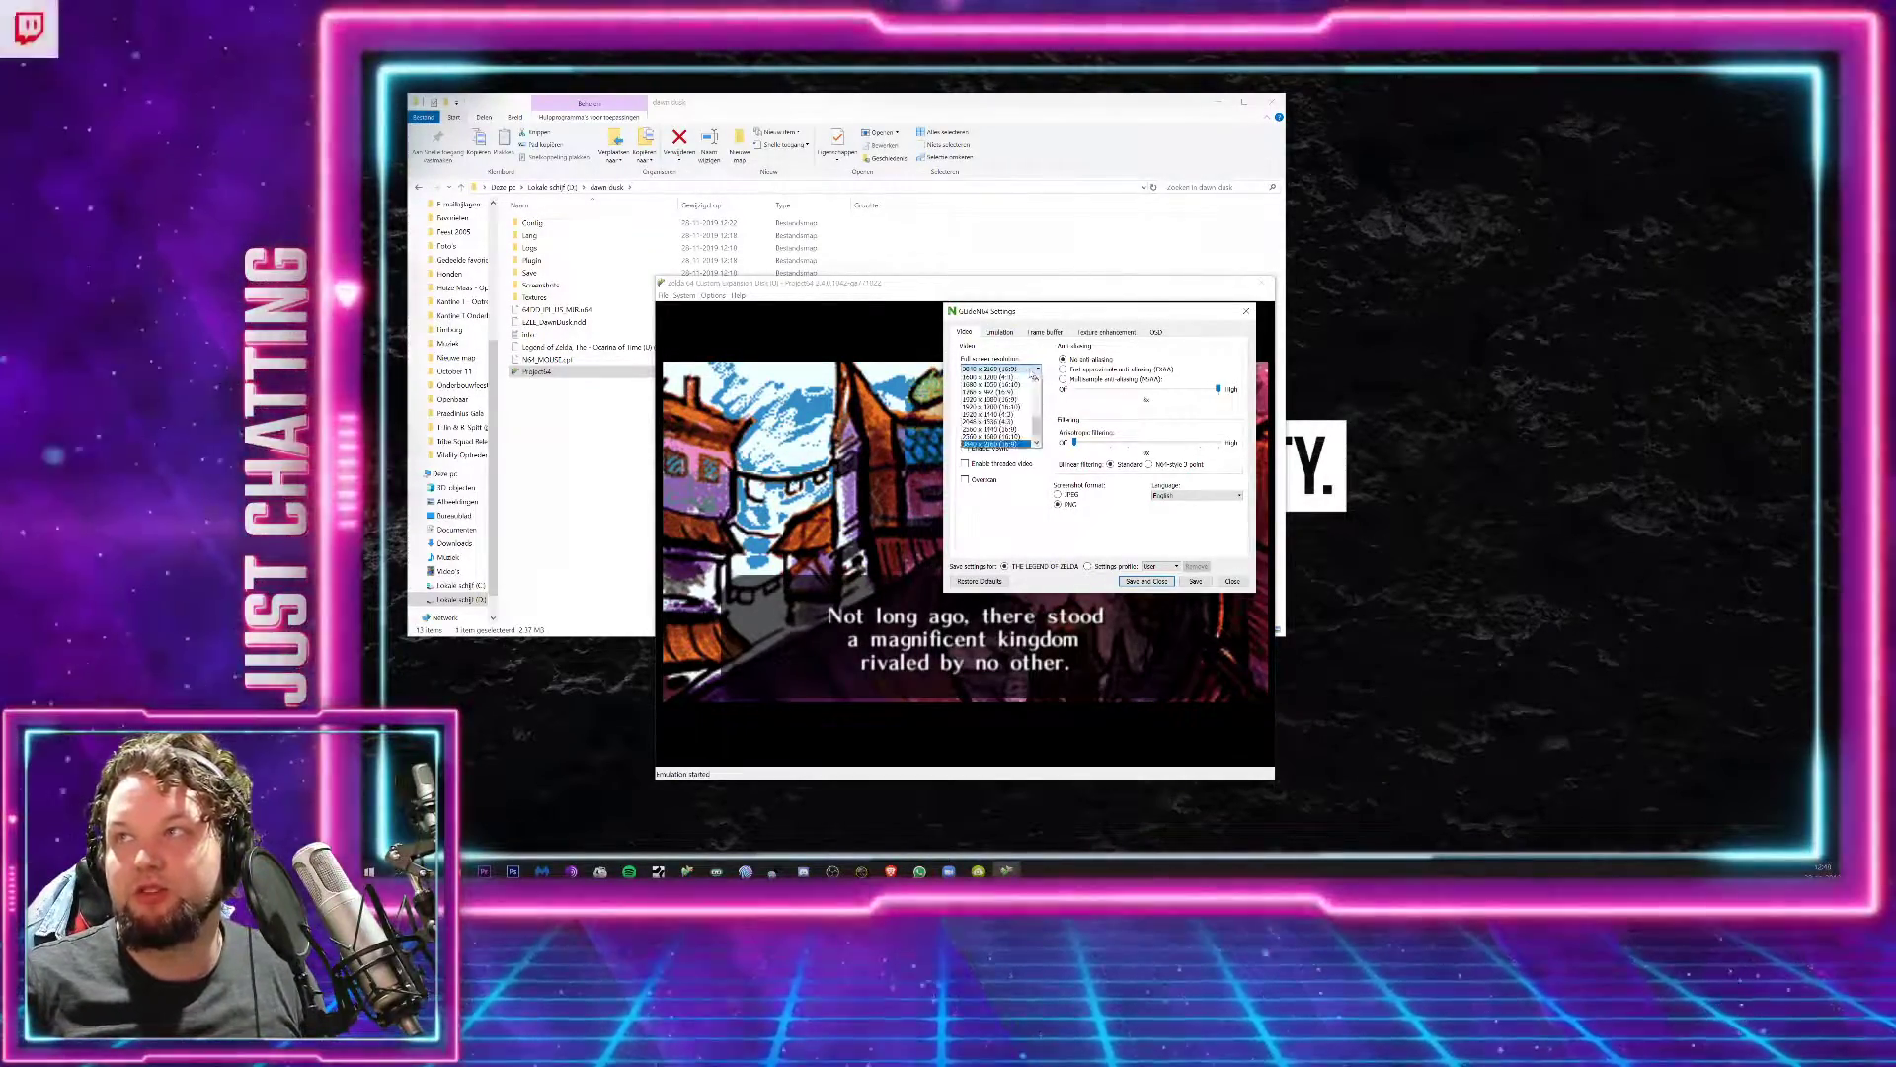
scroll(1027, 405, down, 1)
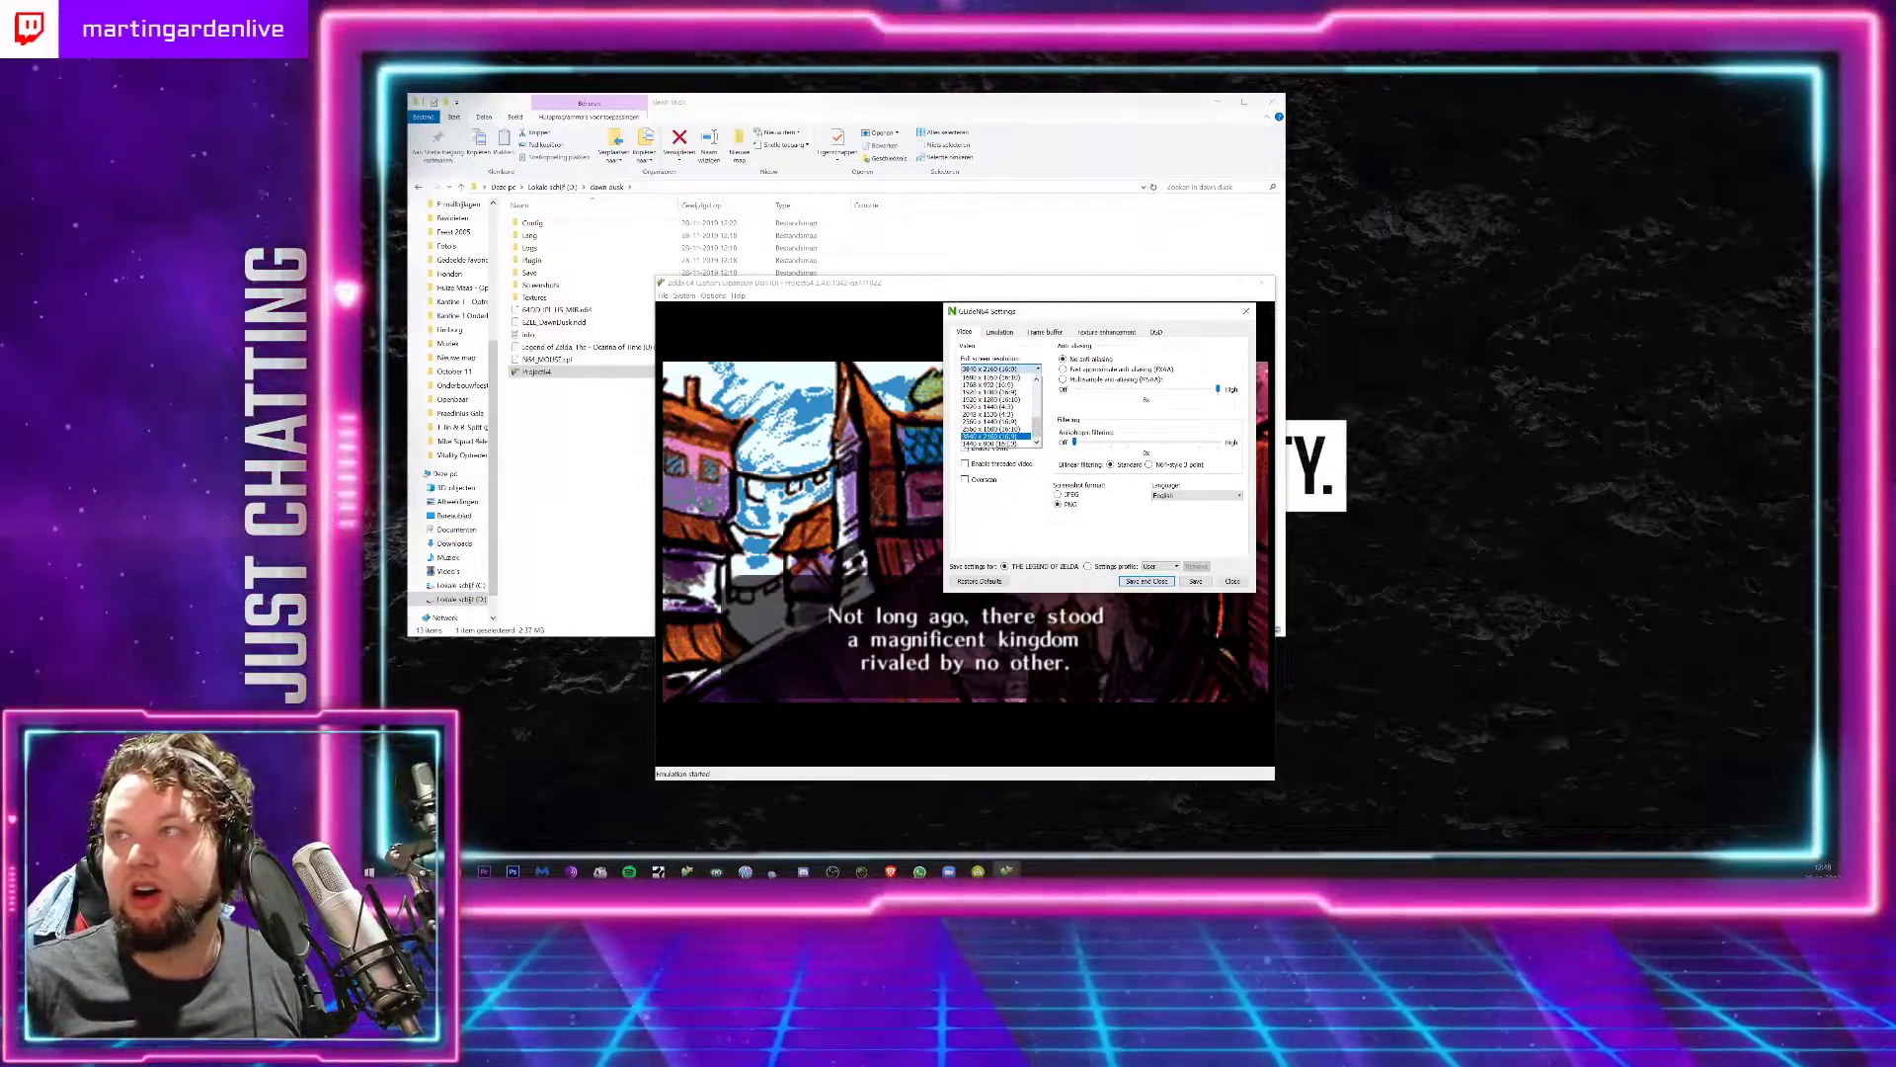
click(1008, 436)
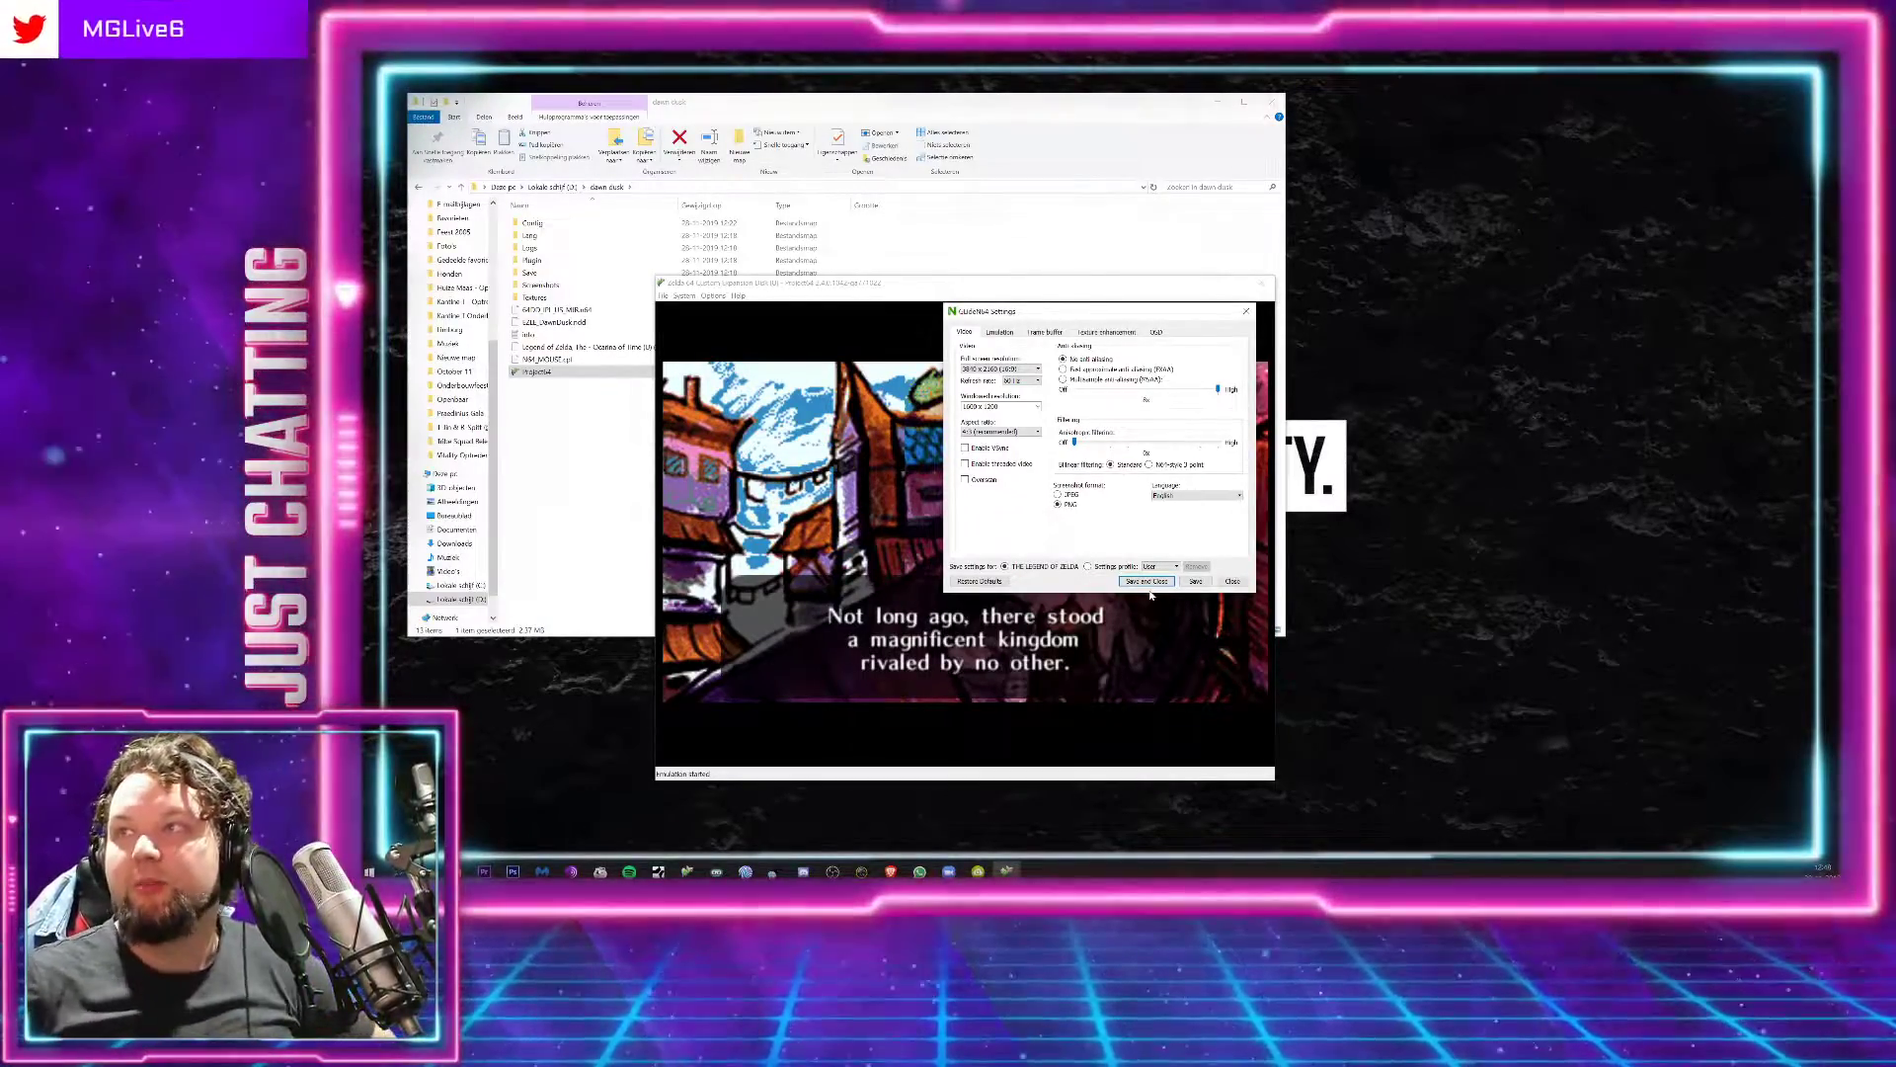
click(987, 371)
click(988, 370)
click(988, 372)
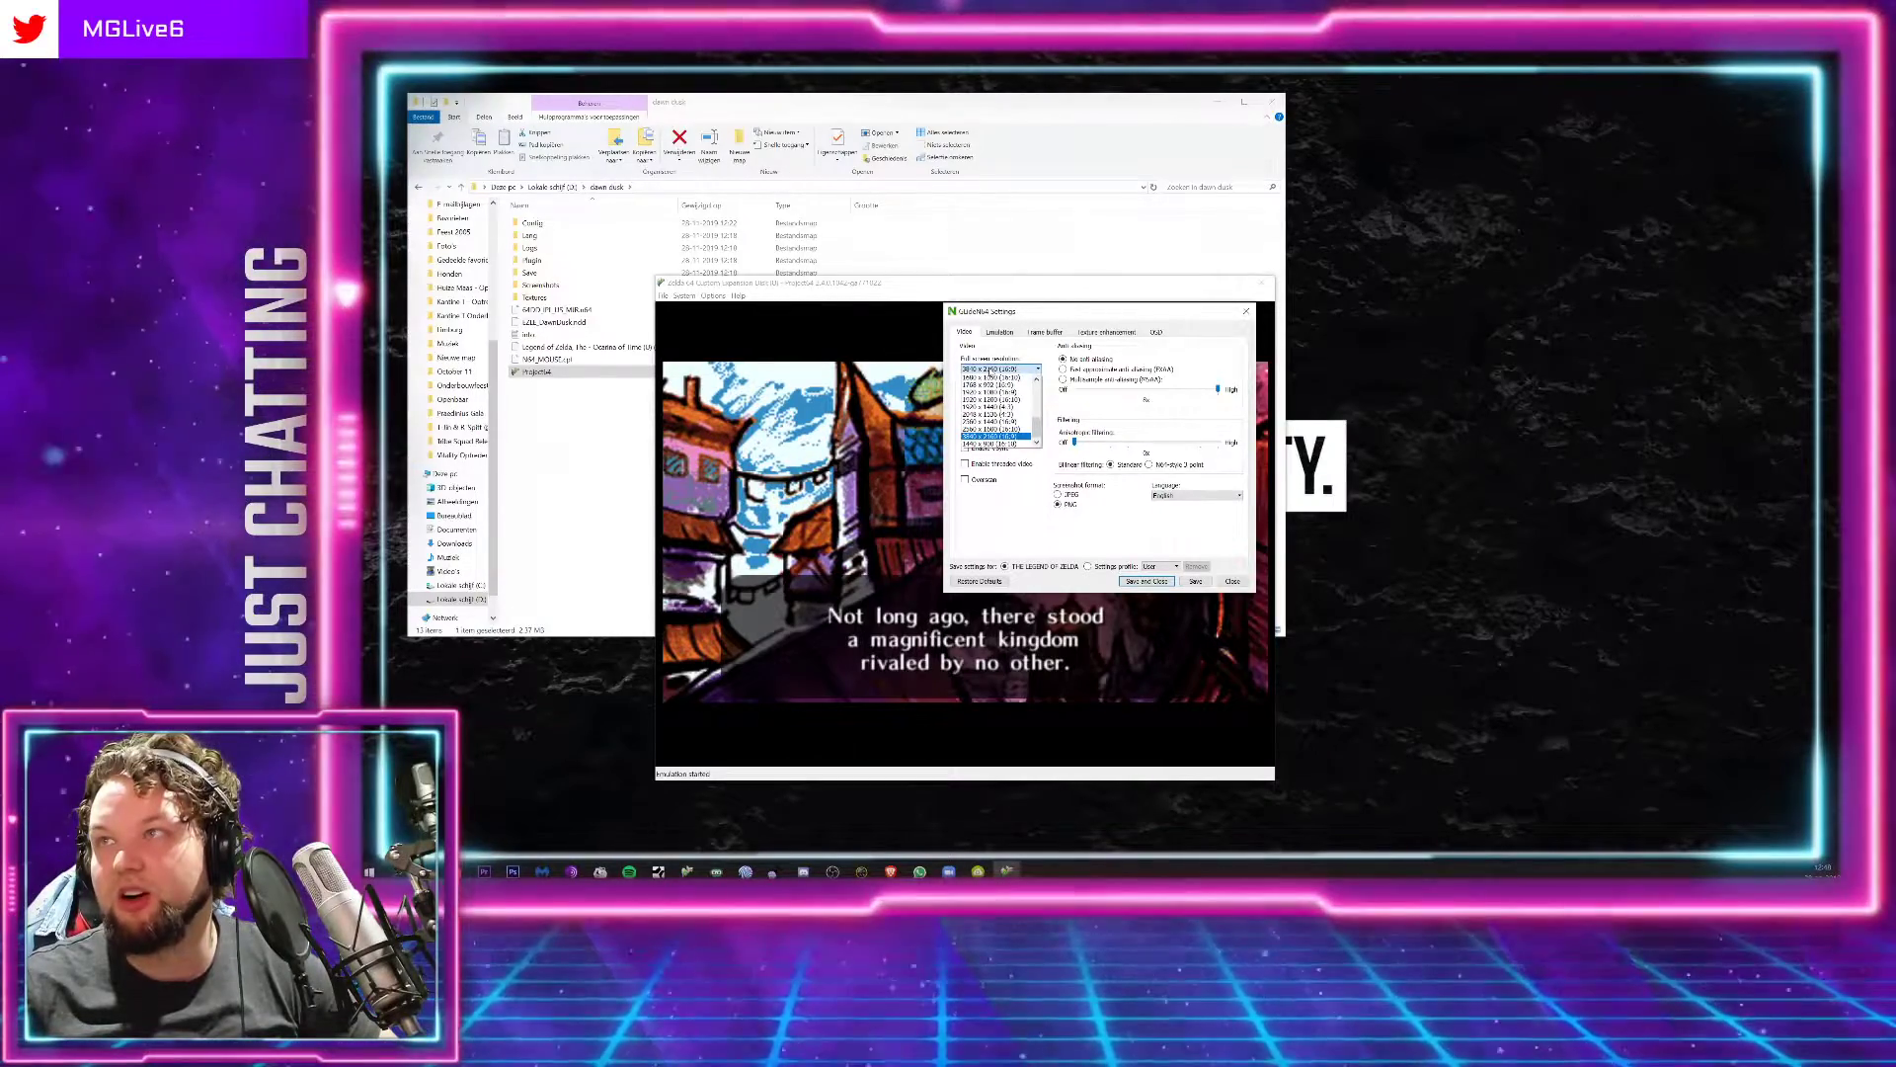
click(989, 371)
click(1036, 382)
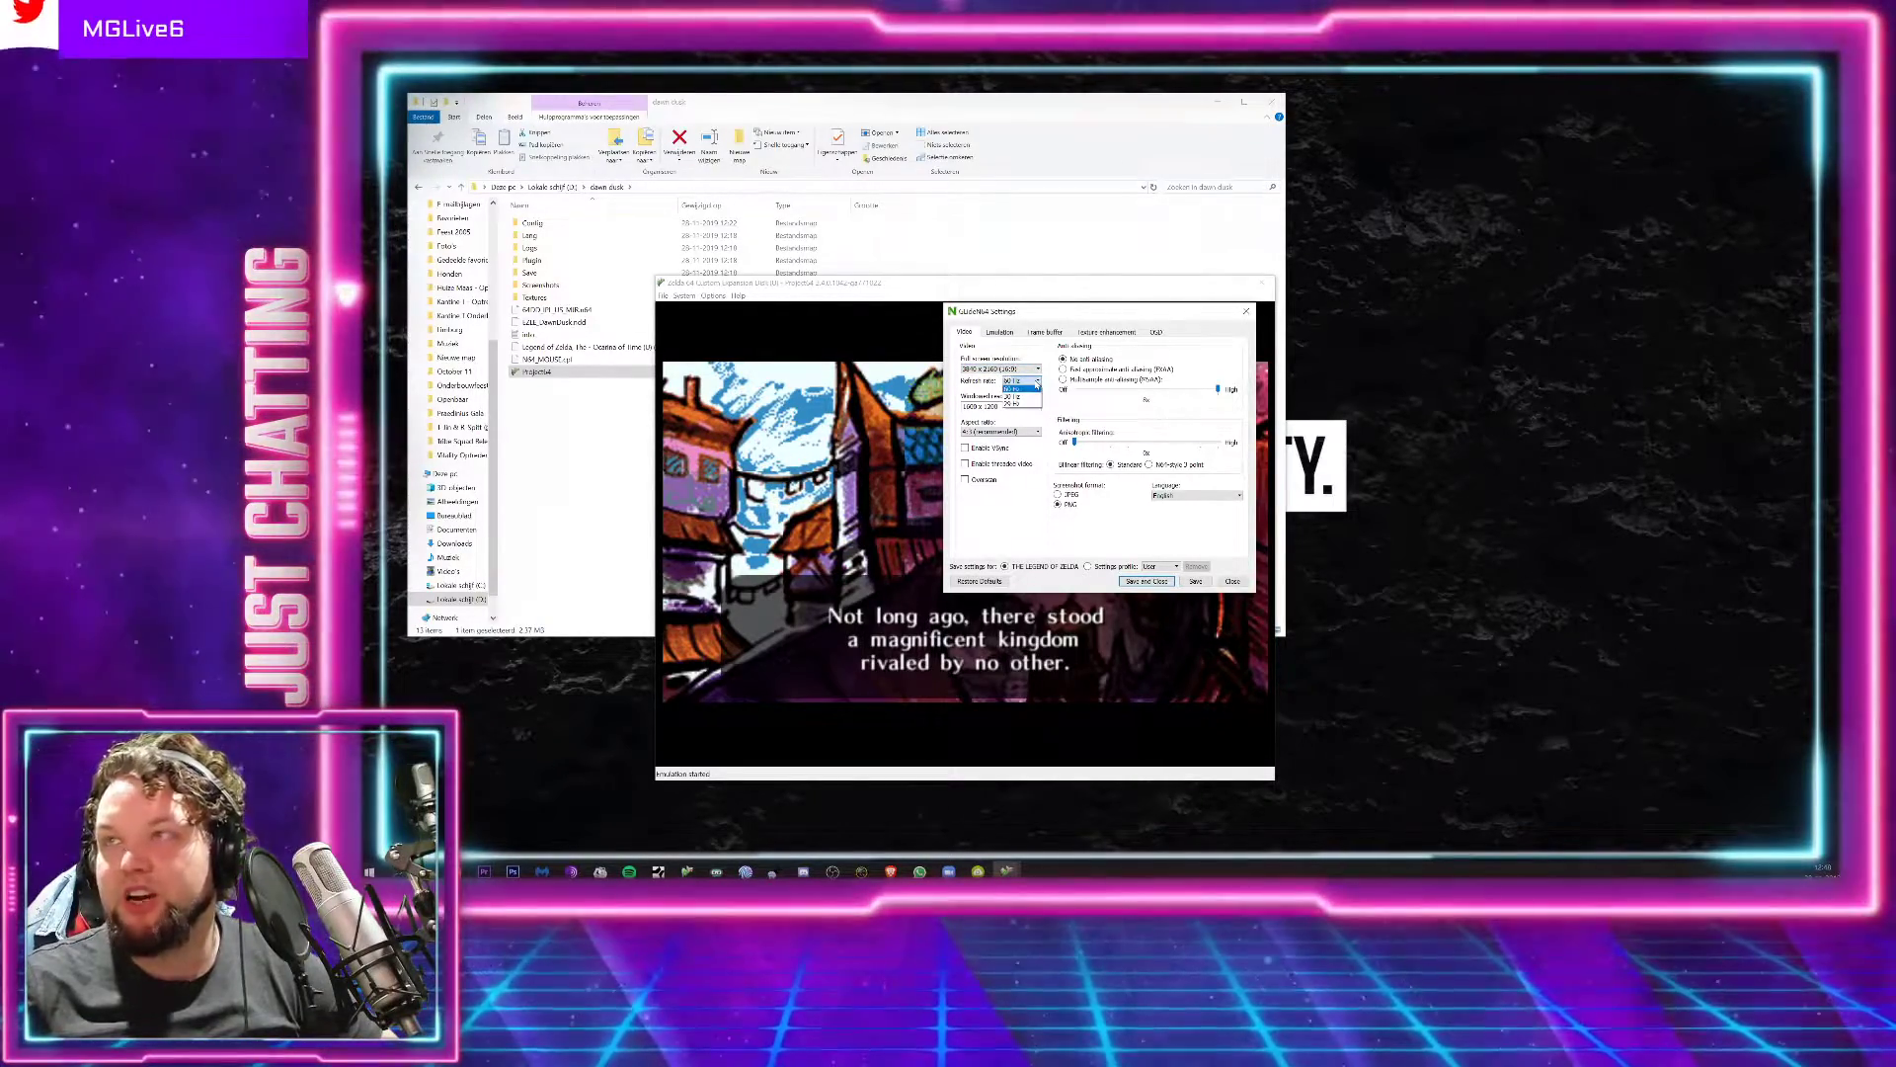
click(1036, 387)
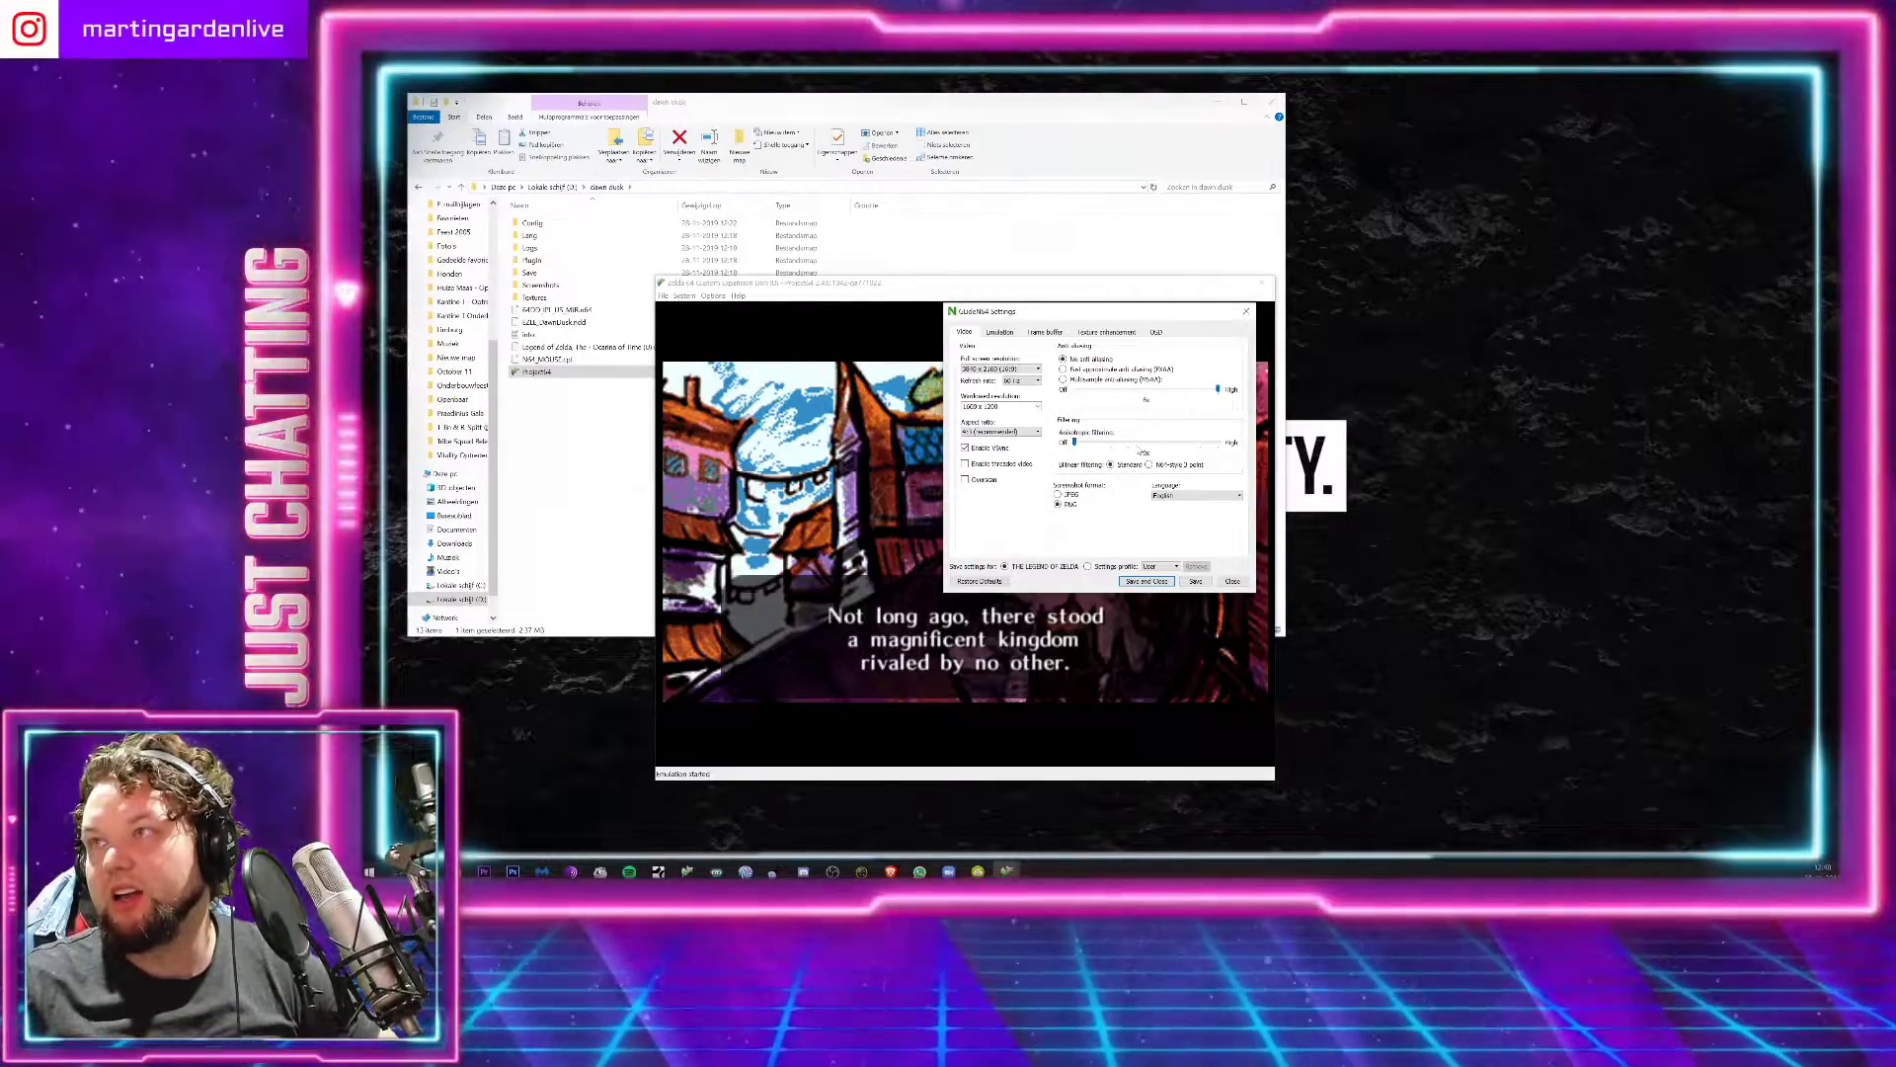
Step: Increase the anisotropic filtering slightly, save the graphics settings and close the emulator
click(1094, 444)
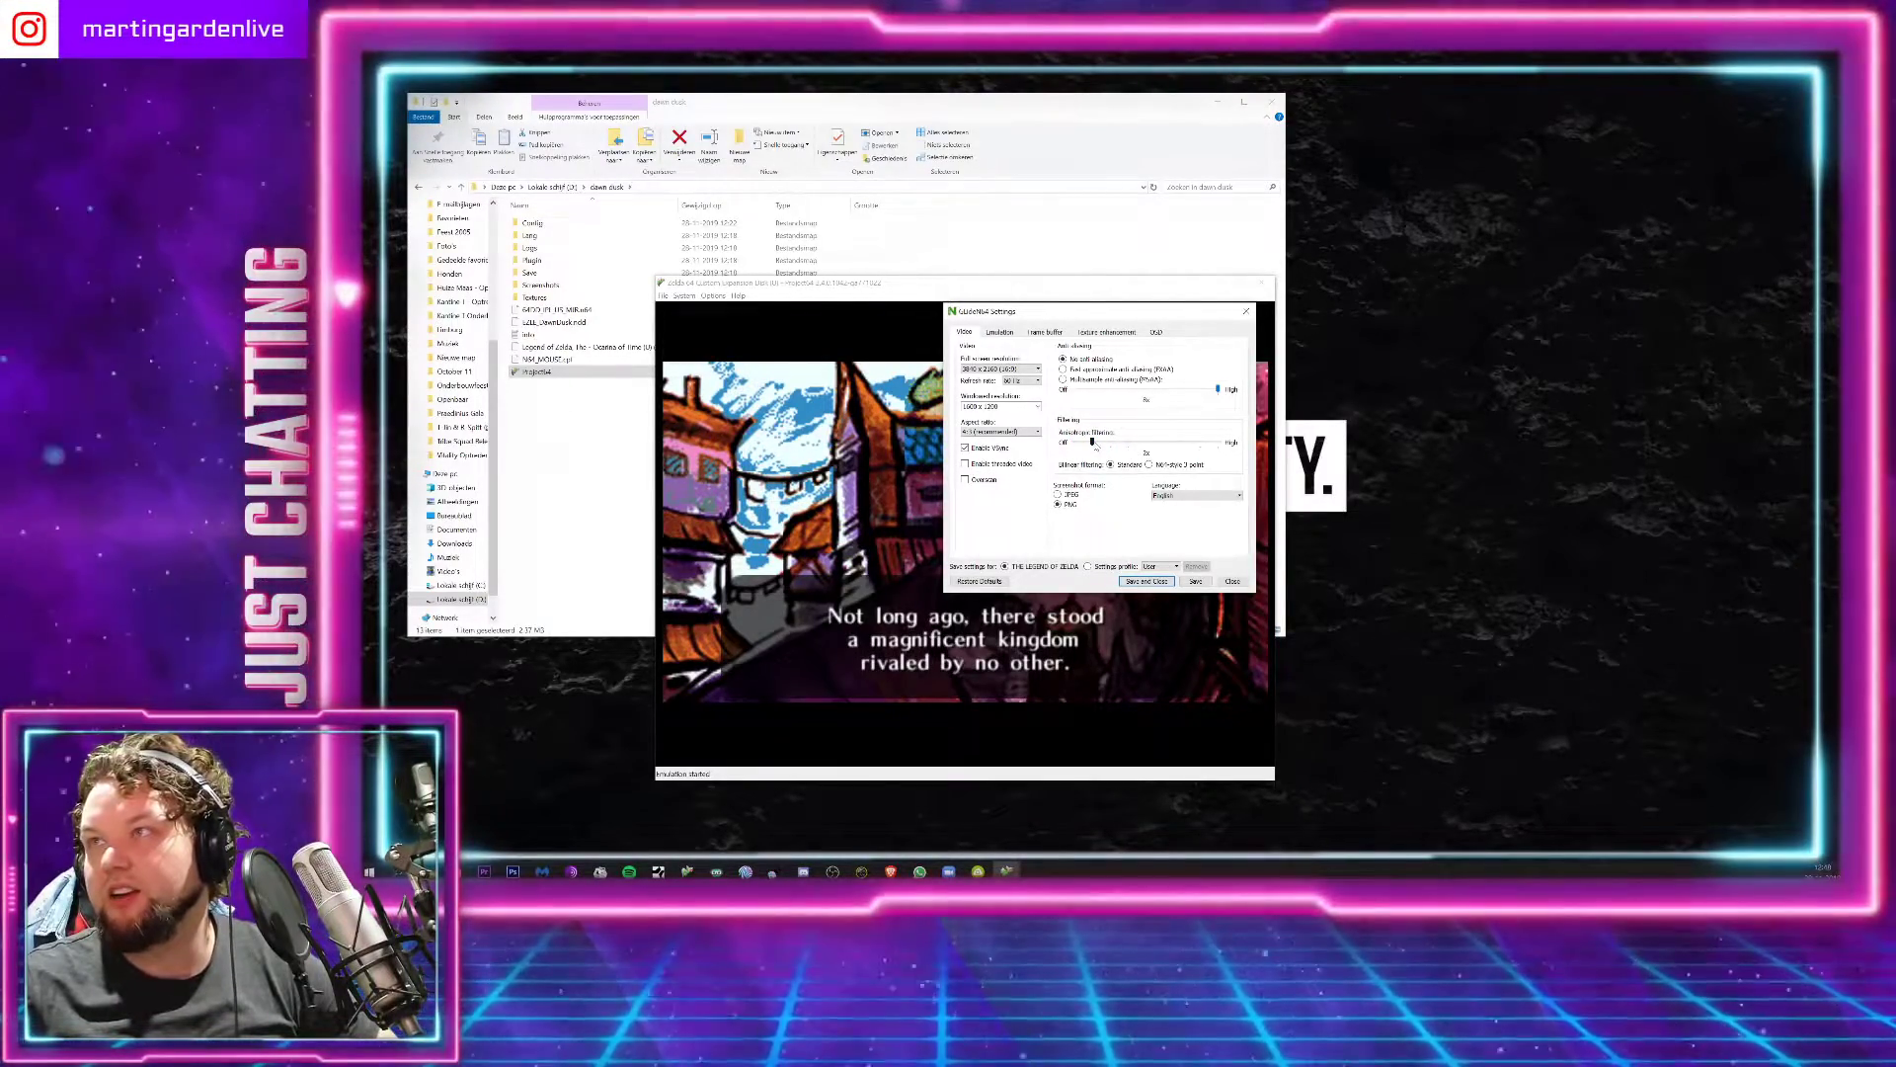
drag(1095, 446, 1147, 449)
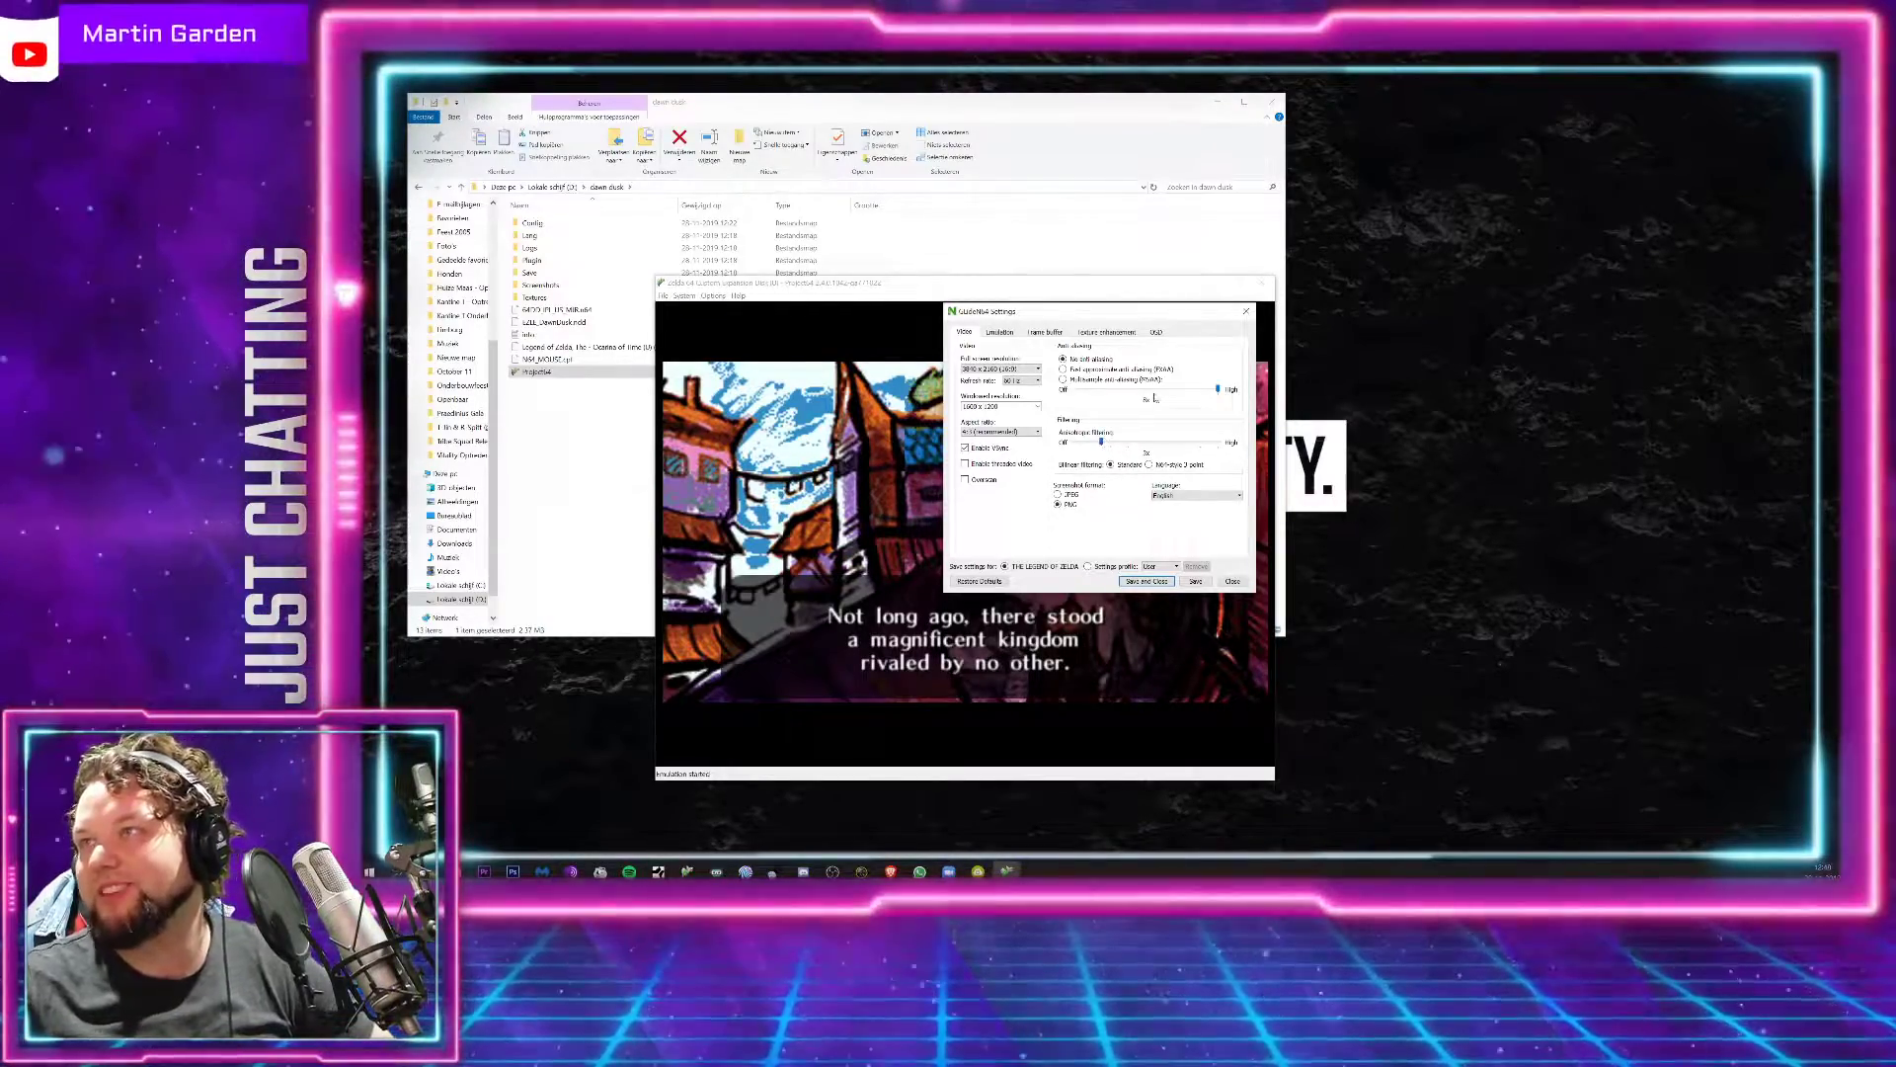
click(1171, 581)
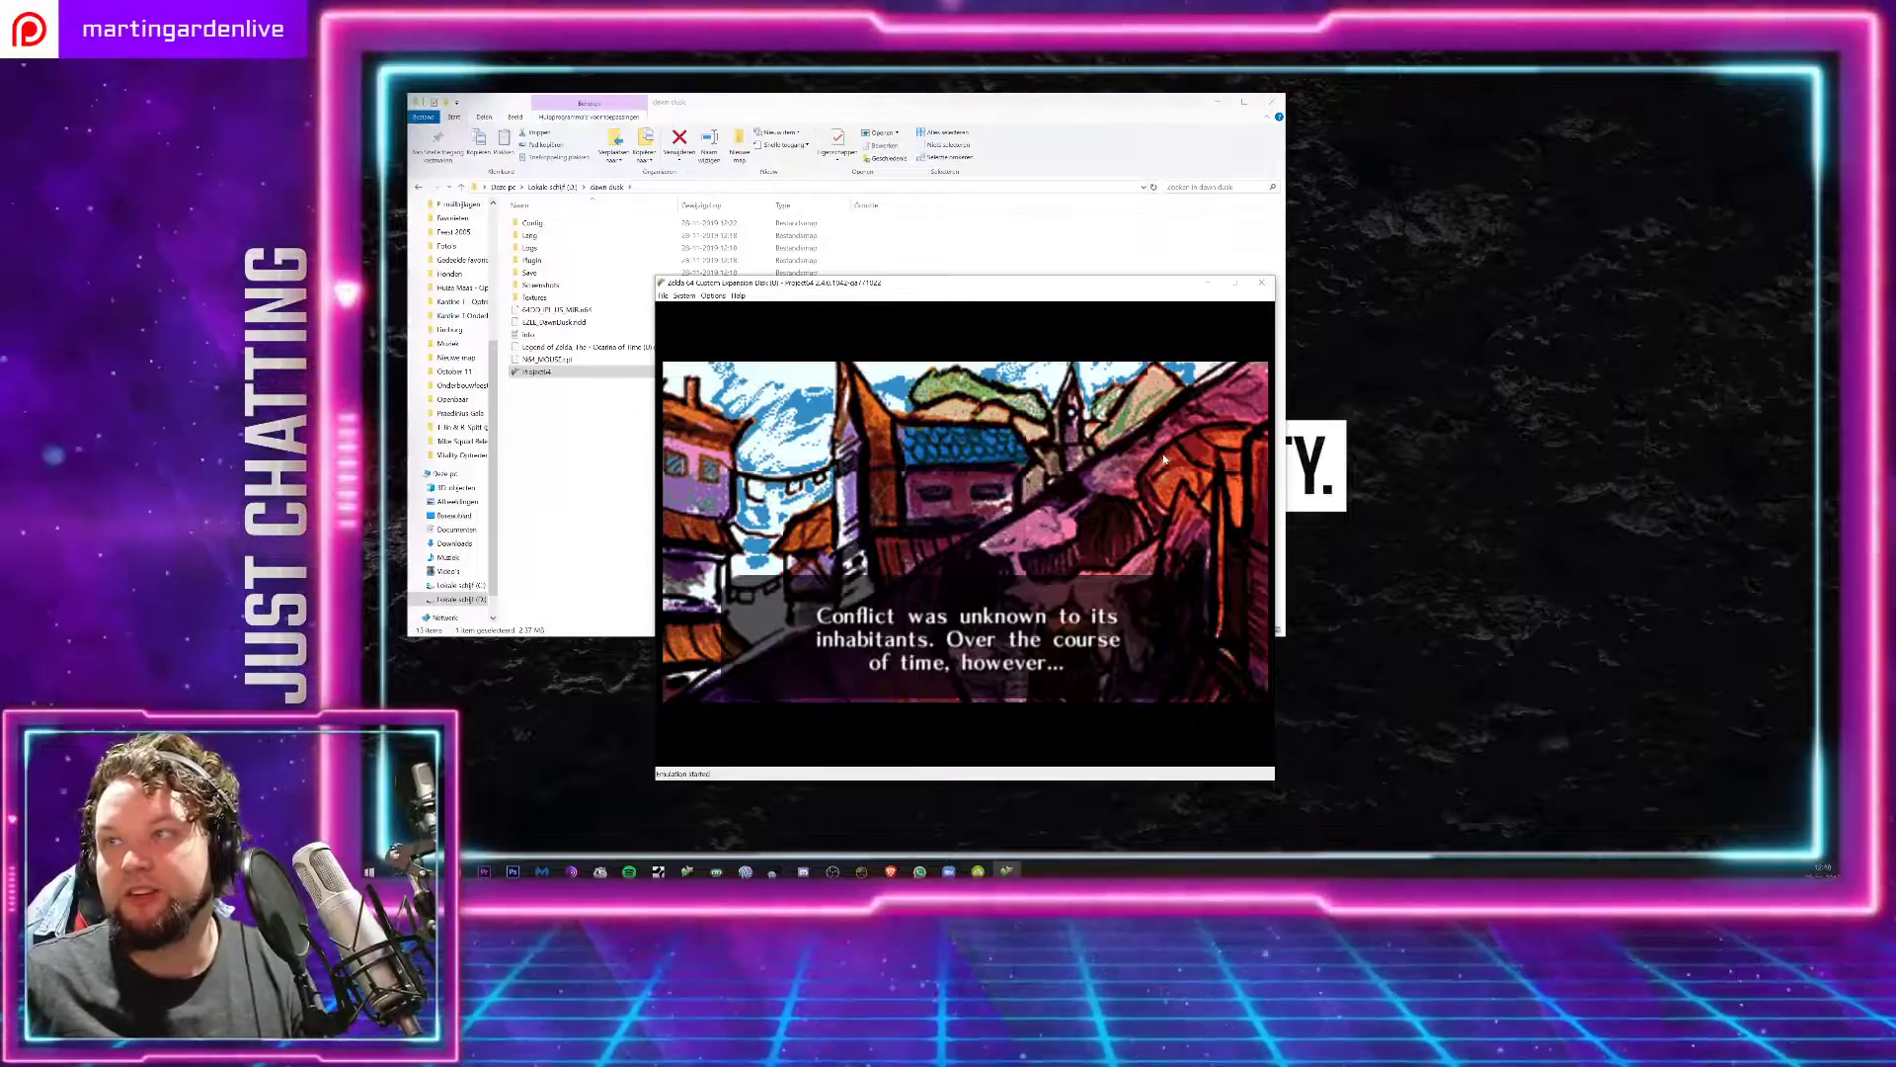
click(1261, 282)
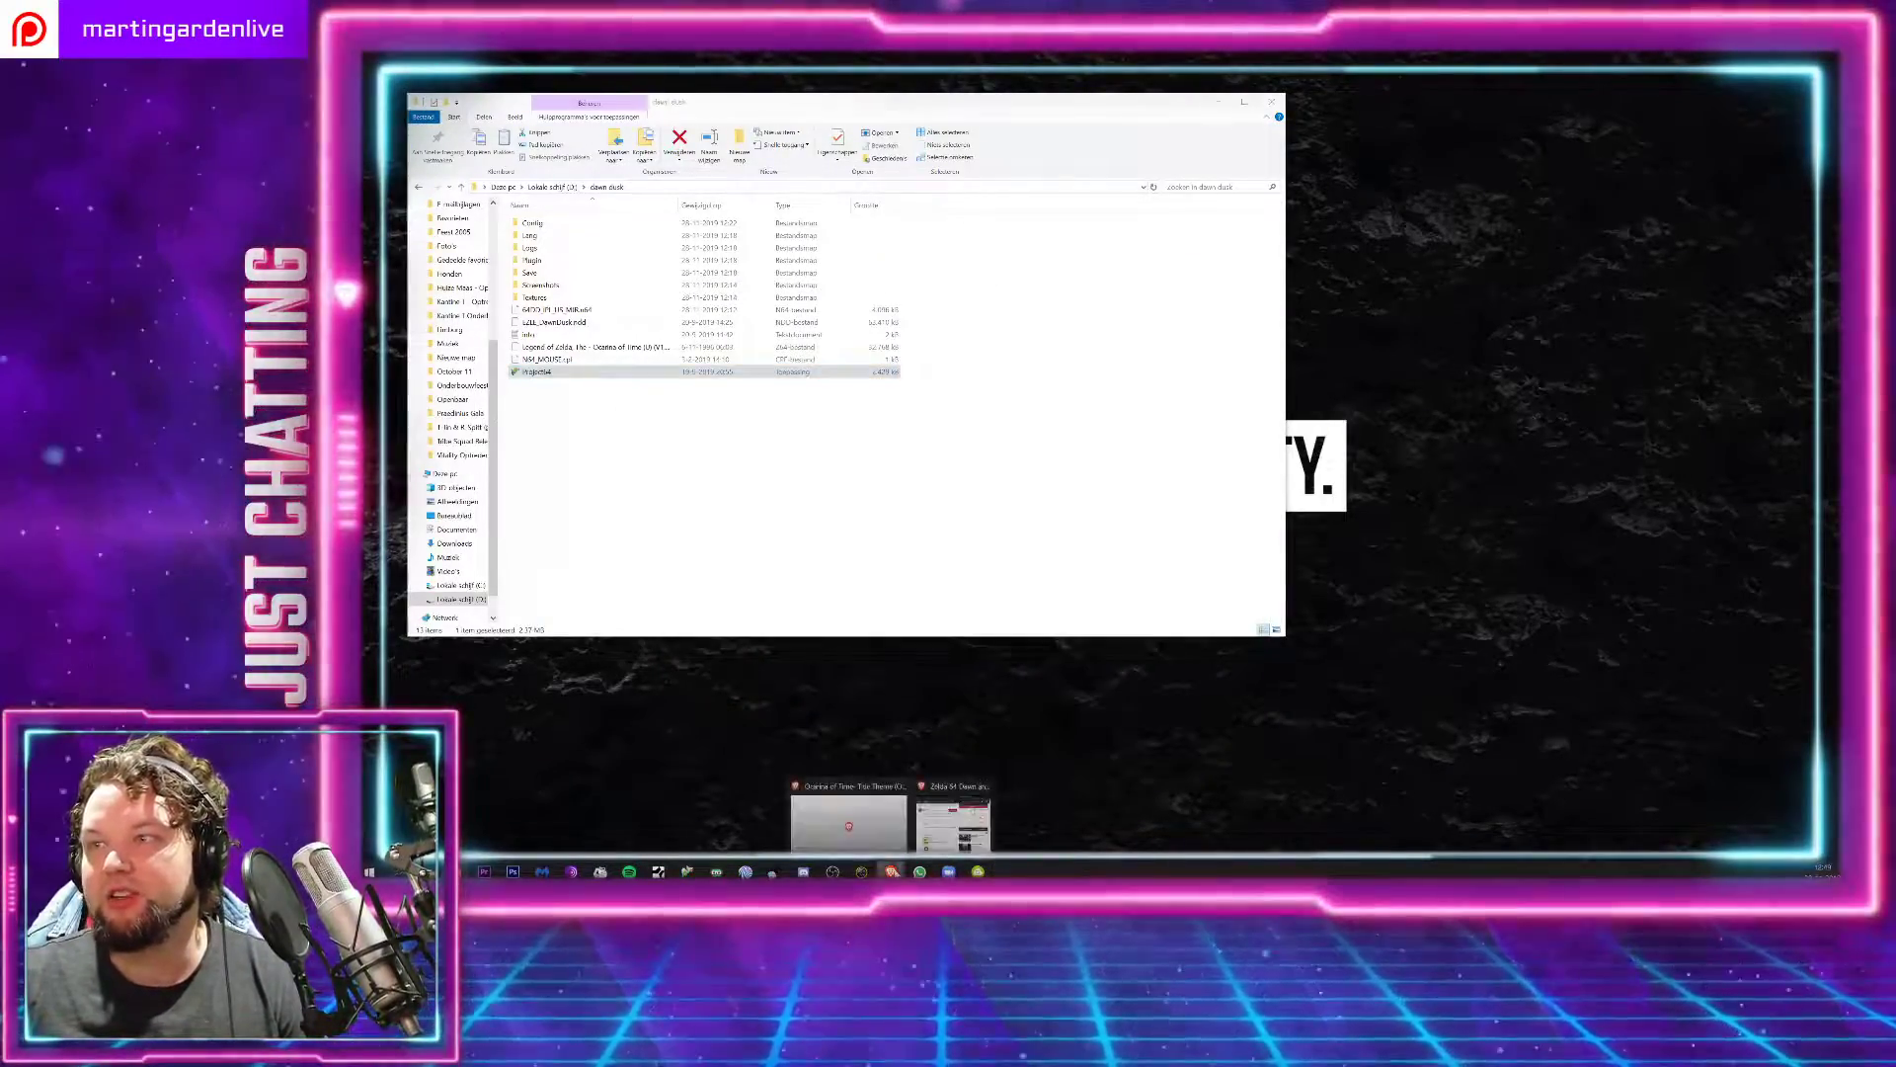
click(848, 790)
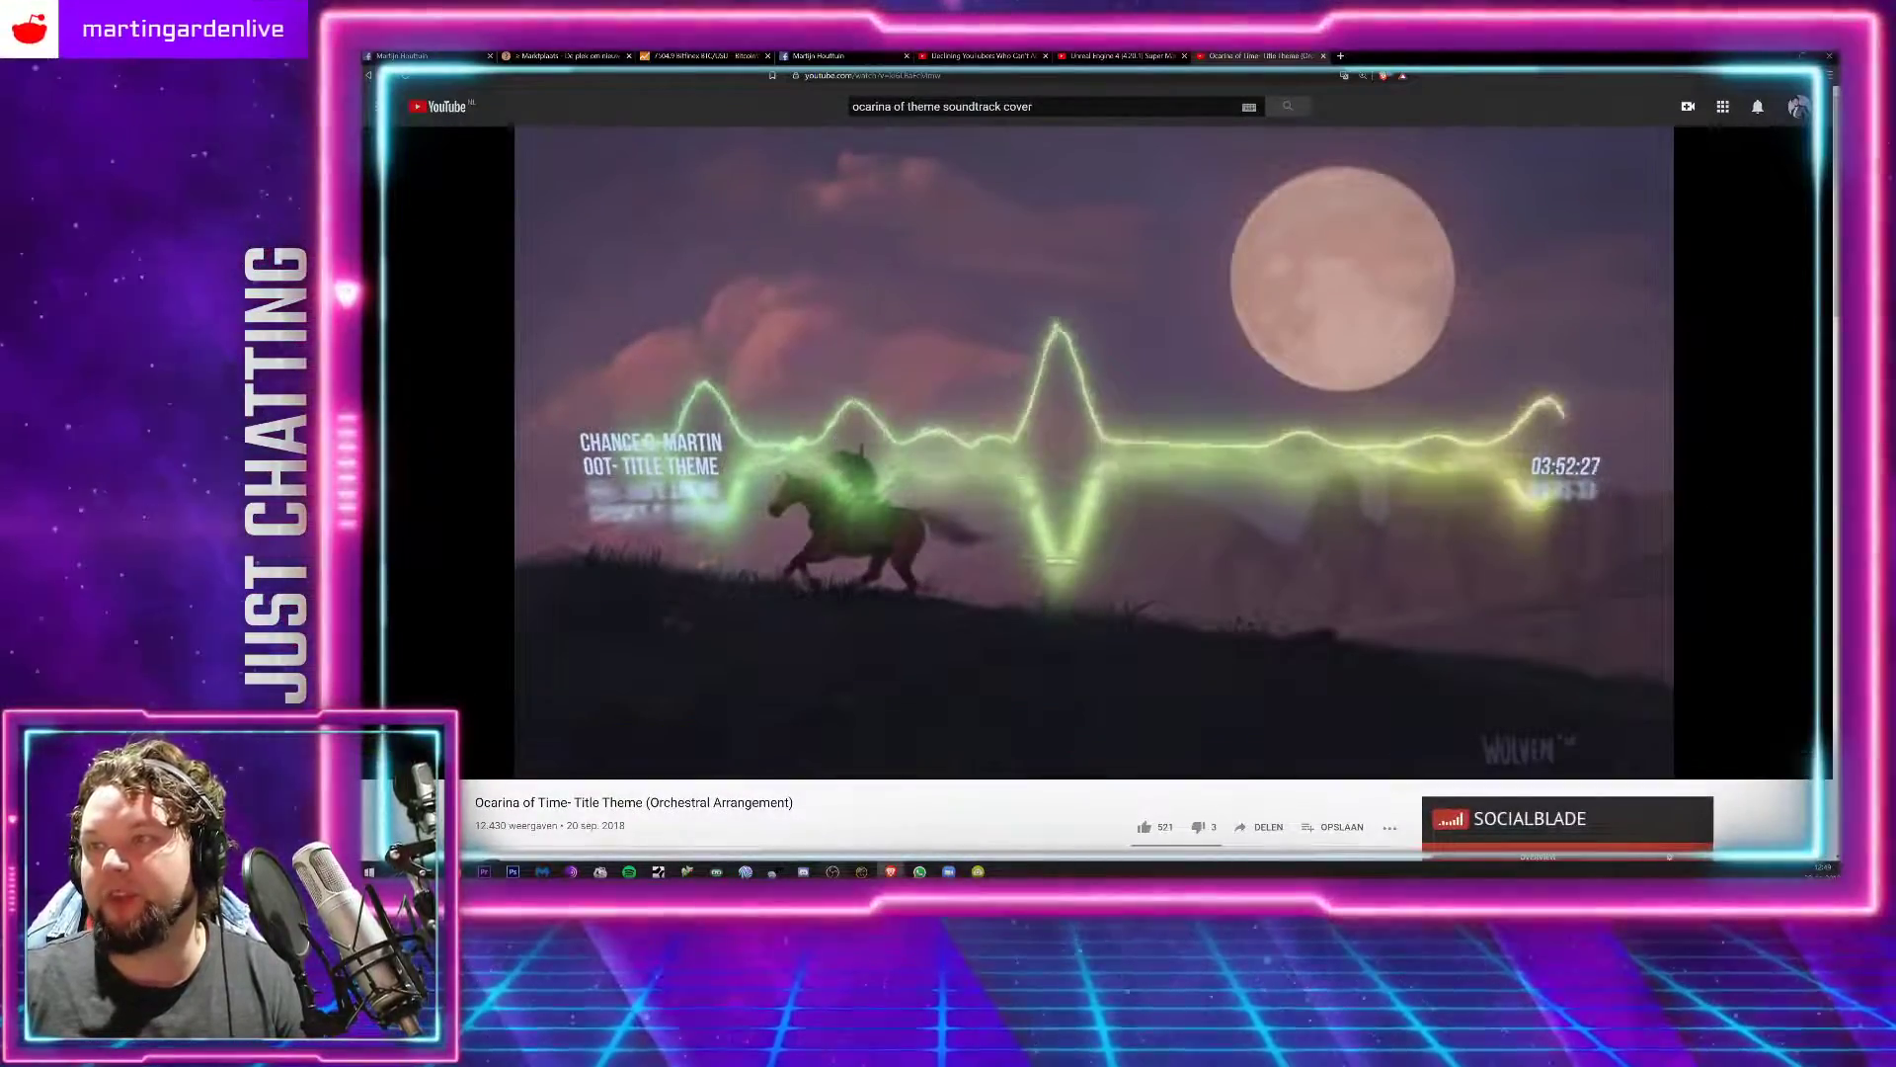
click(1775, 56)
click(977, 406)
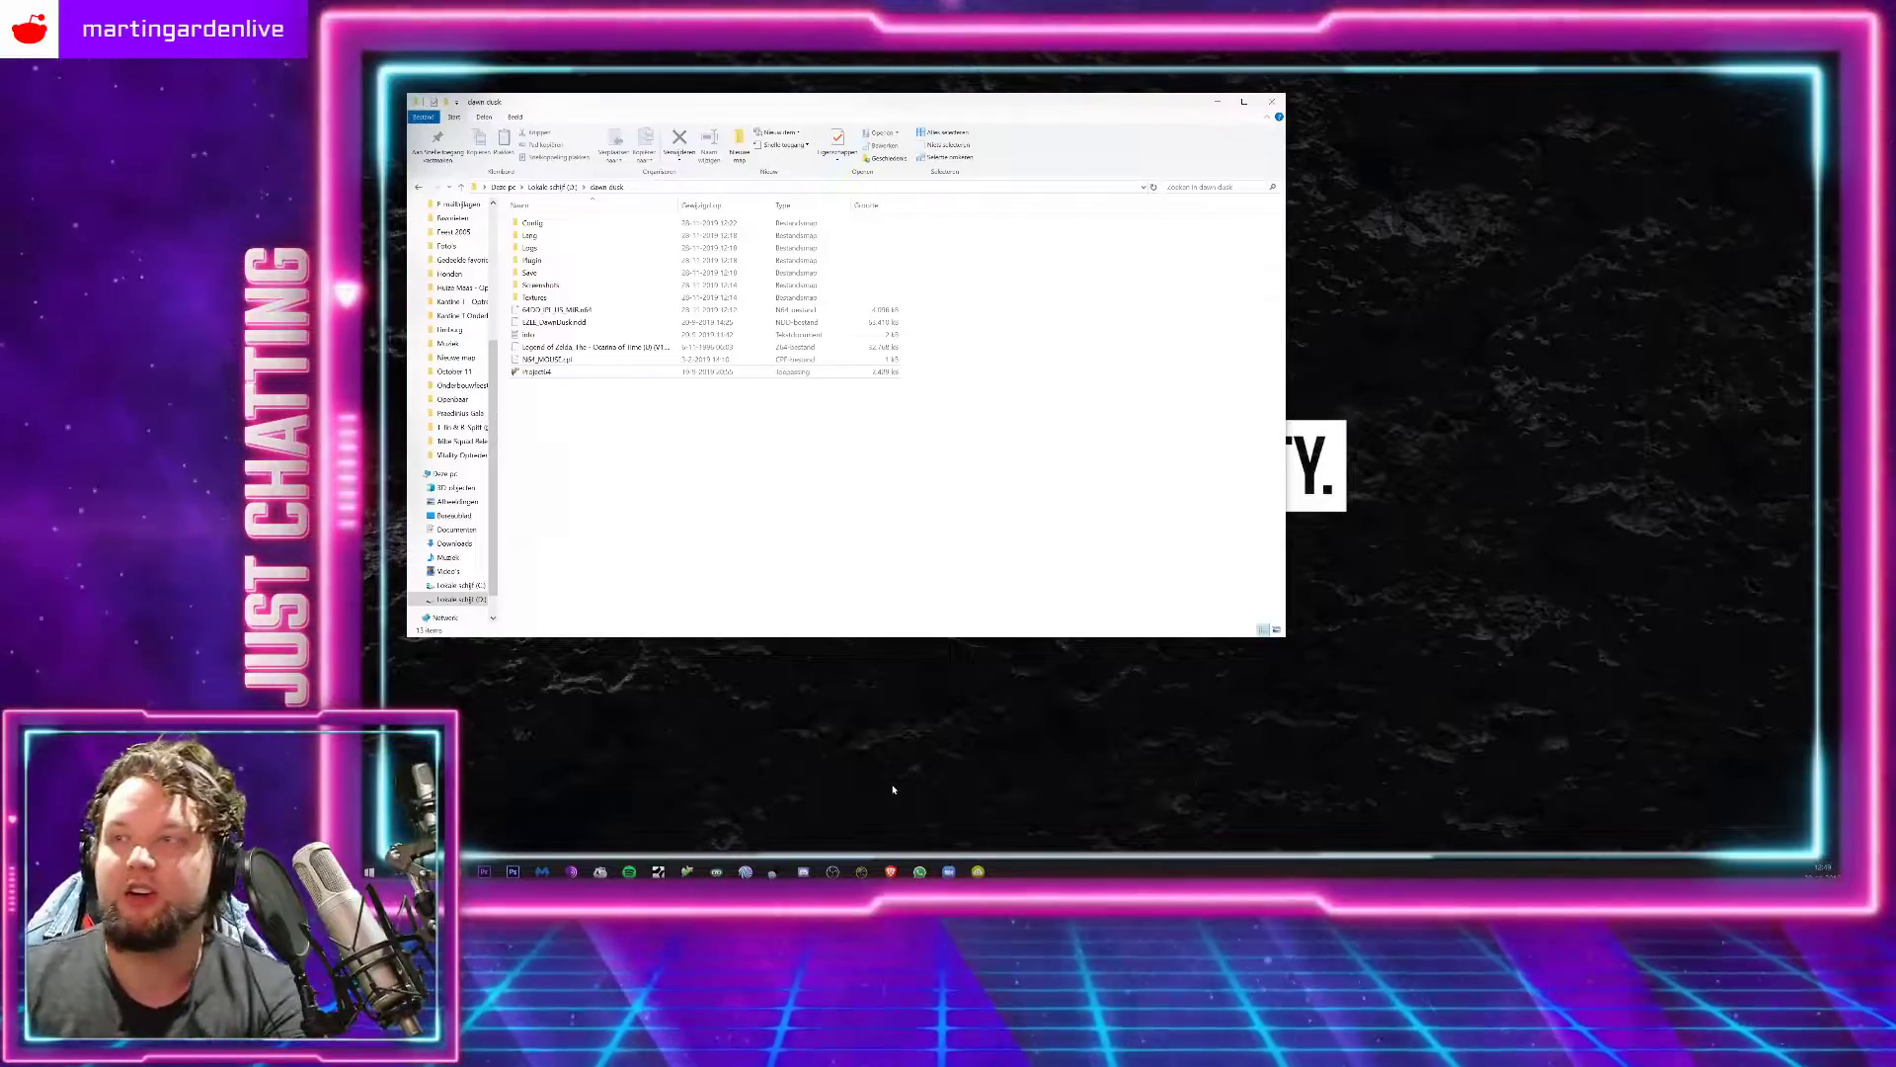
Step: View twitch.tv/martingardenlive and the streamer's Mixer page in a new browser tab, closing the tab when done
click(842, 790)
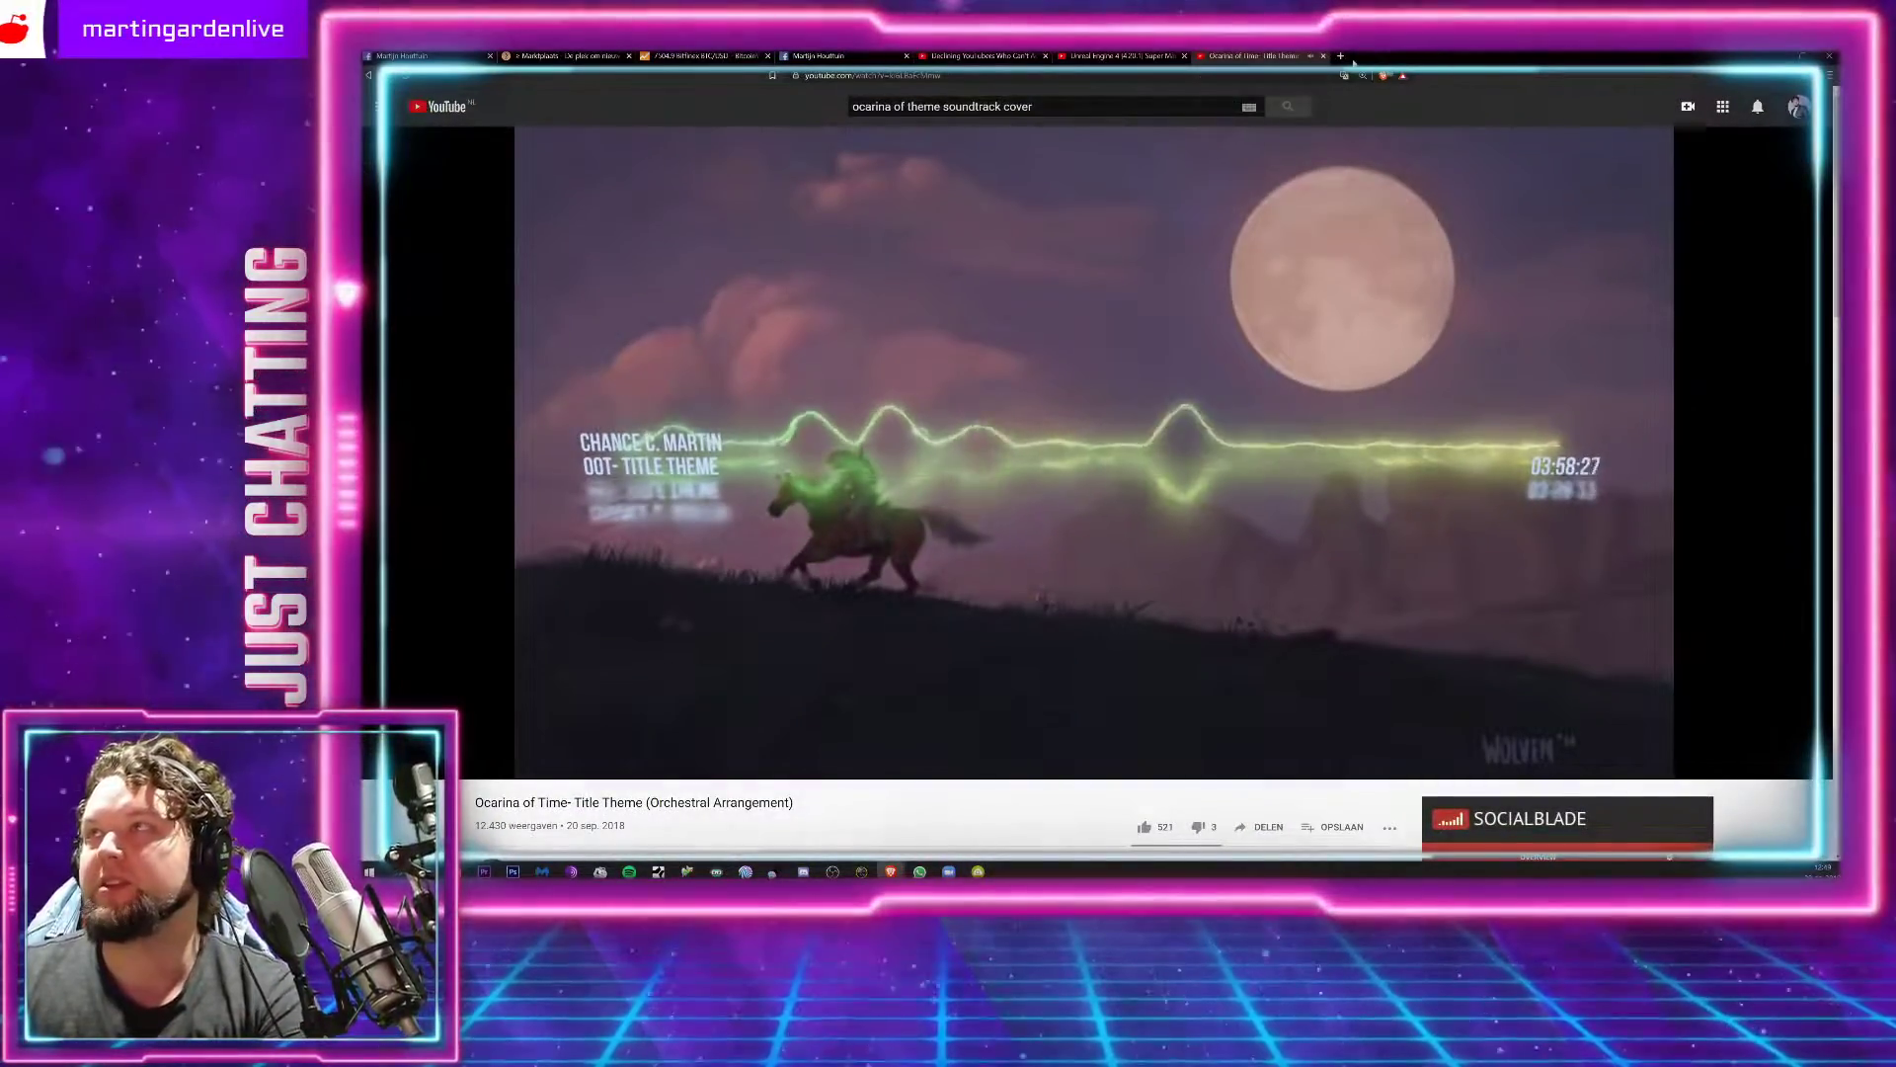
click(1341, 57)
text(twitch.tv/martingardenlive)
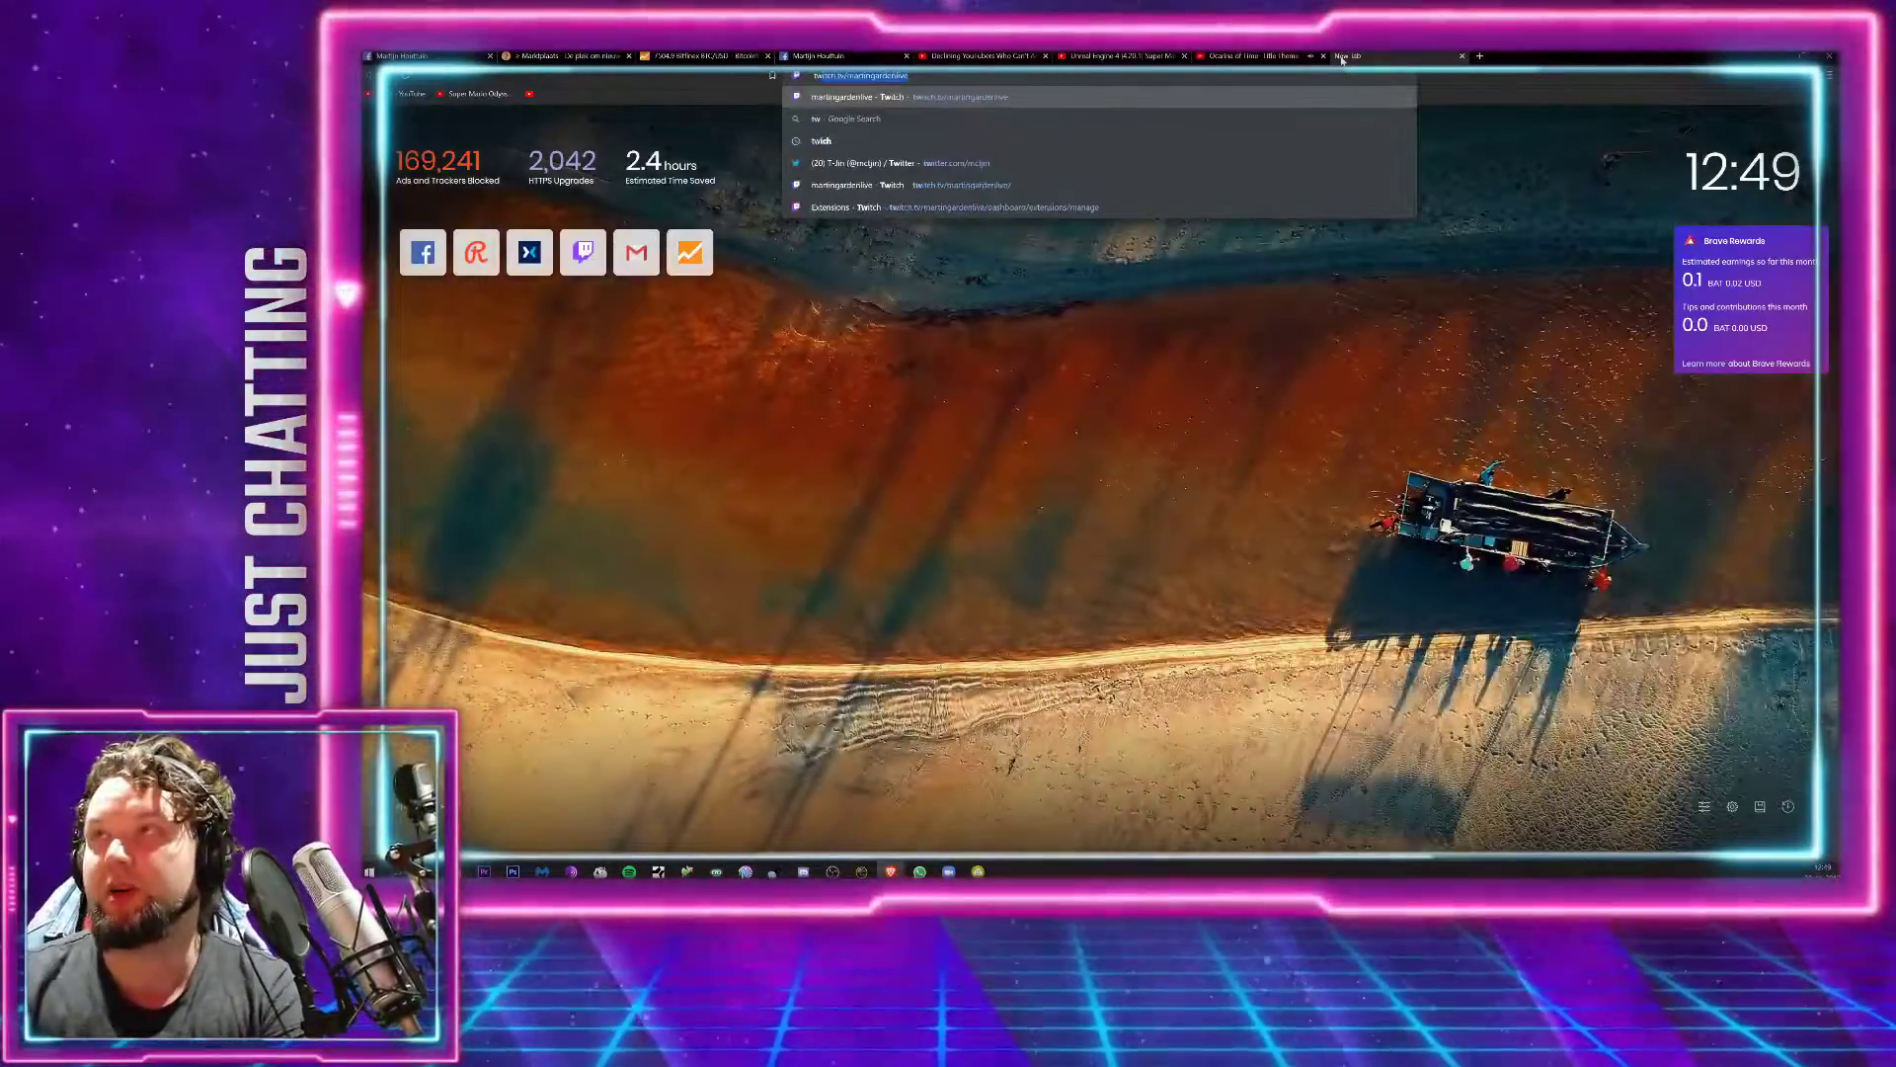
key(Return)
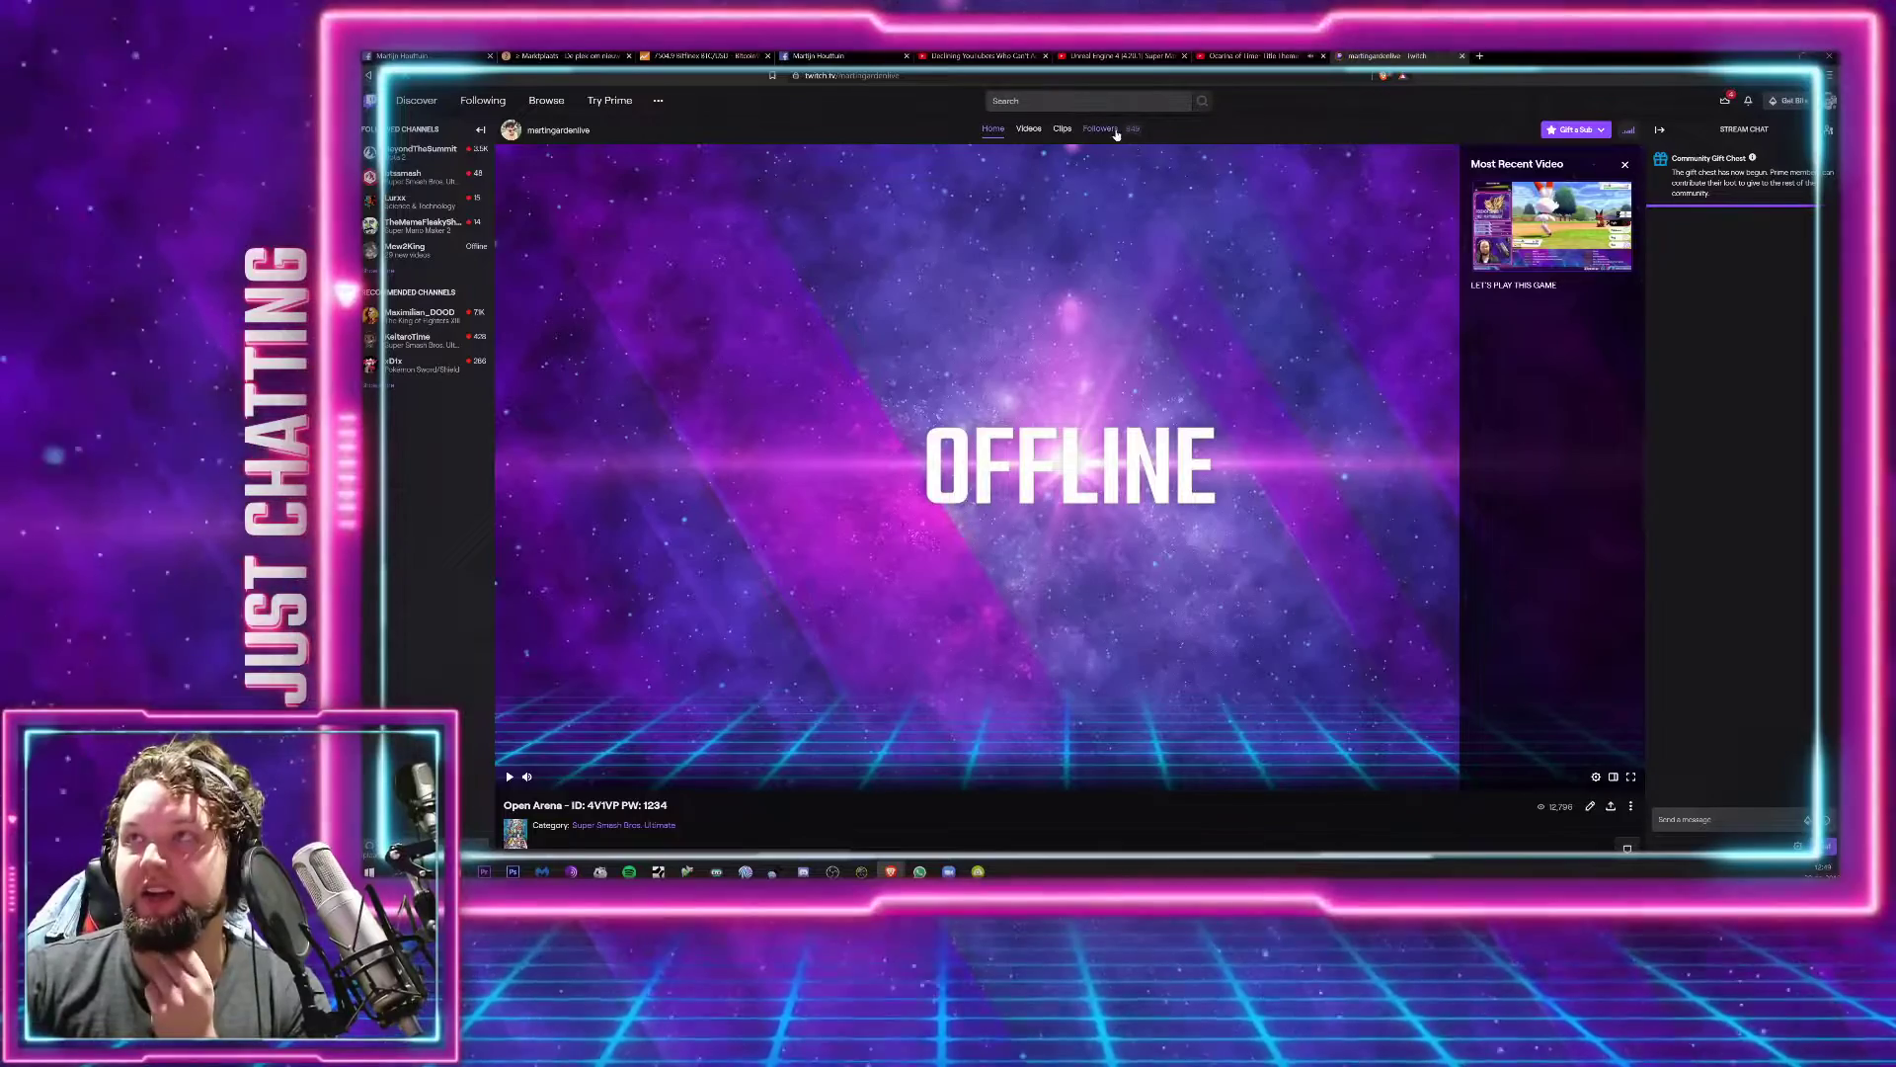
click(1177, 73)
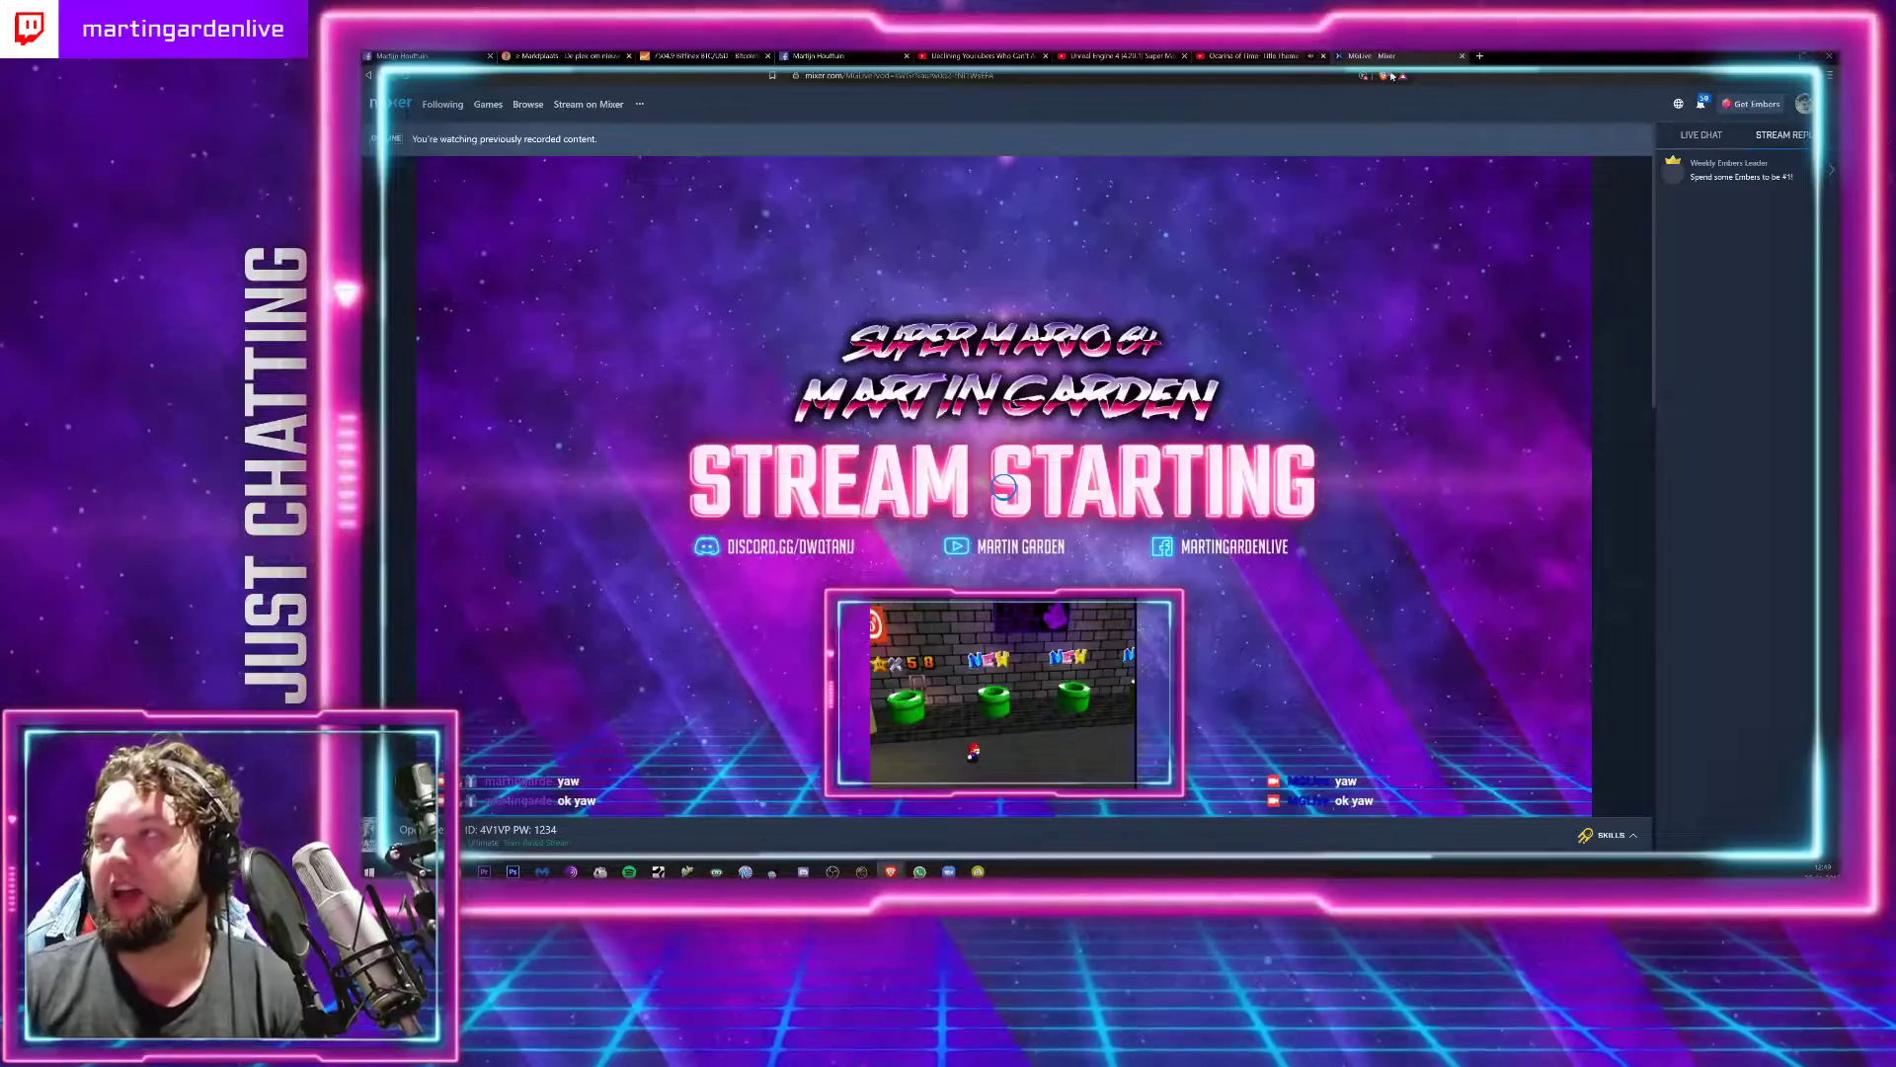
key(ctrl+w)
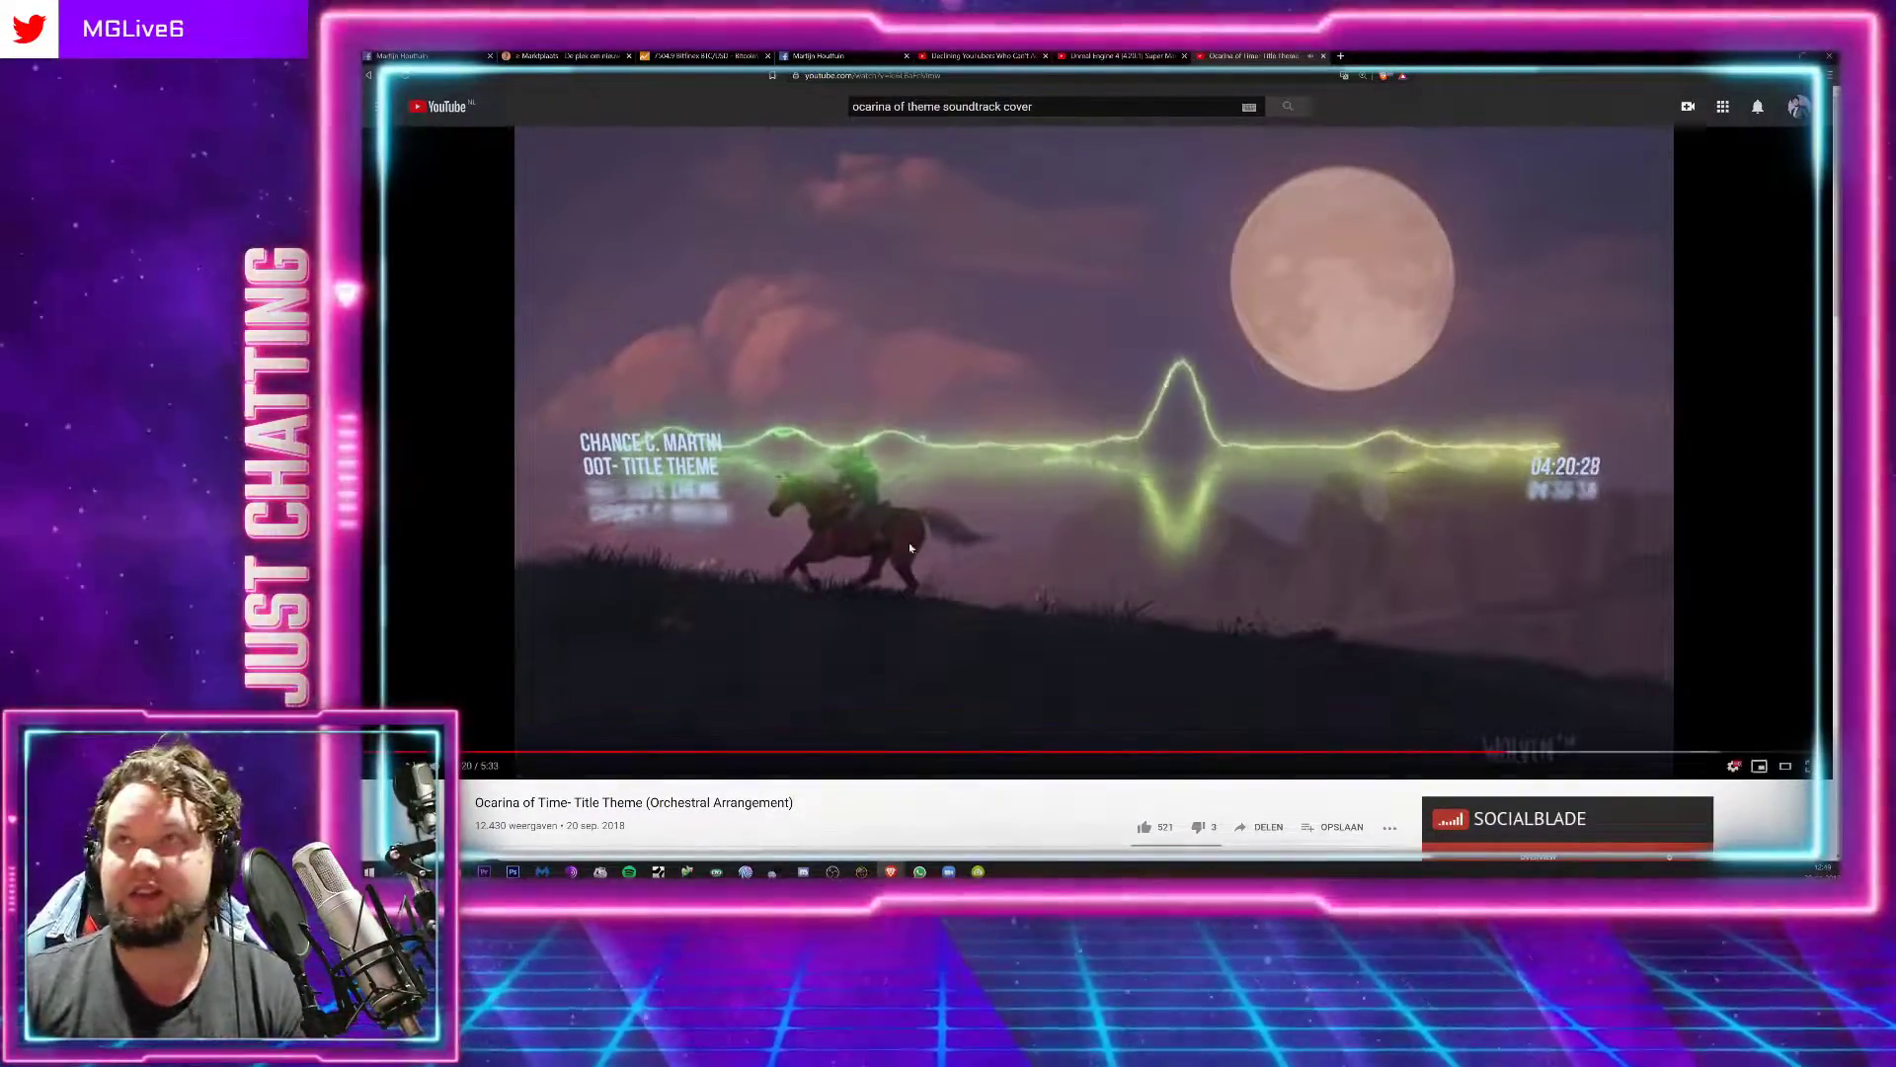
Step: Switch to Discord and look through the messages in the server's the-garden channel
right_click(803, 871)
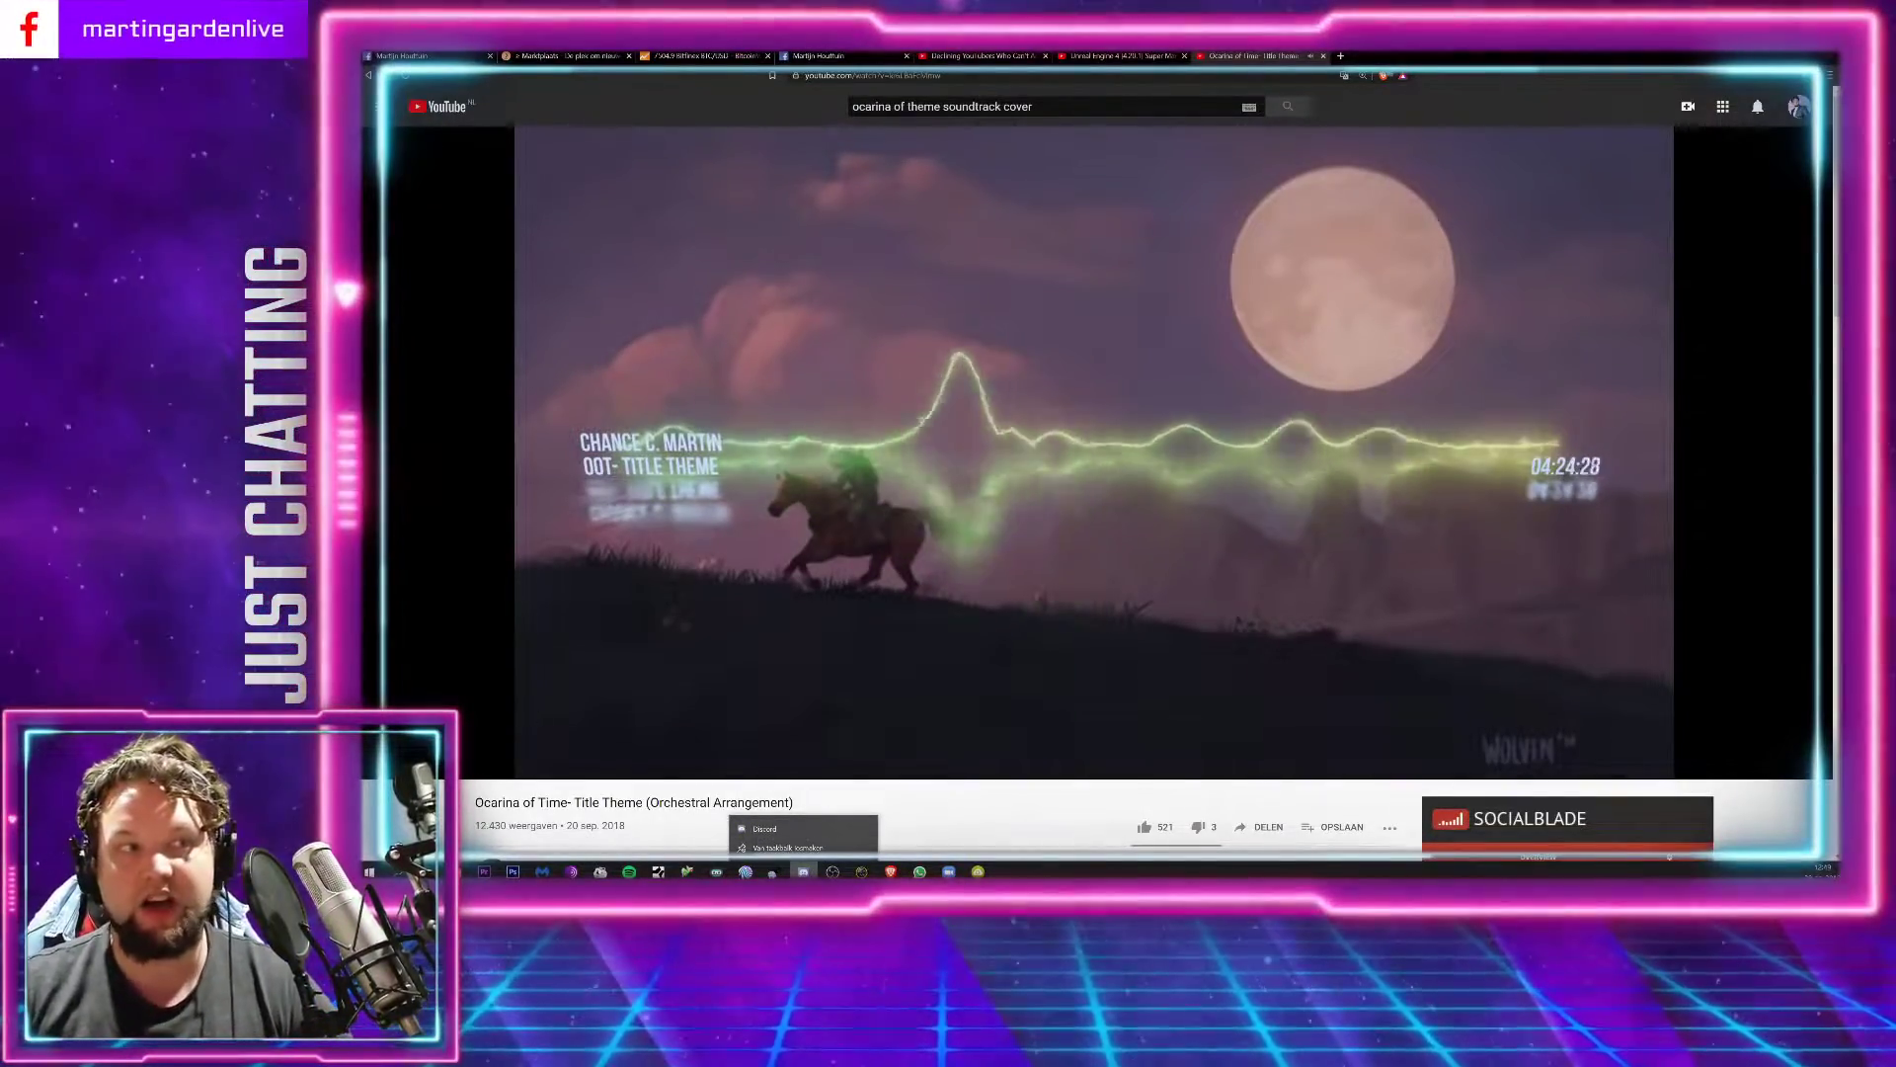
key(Escape)
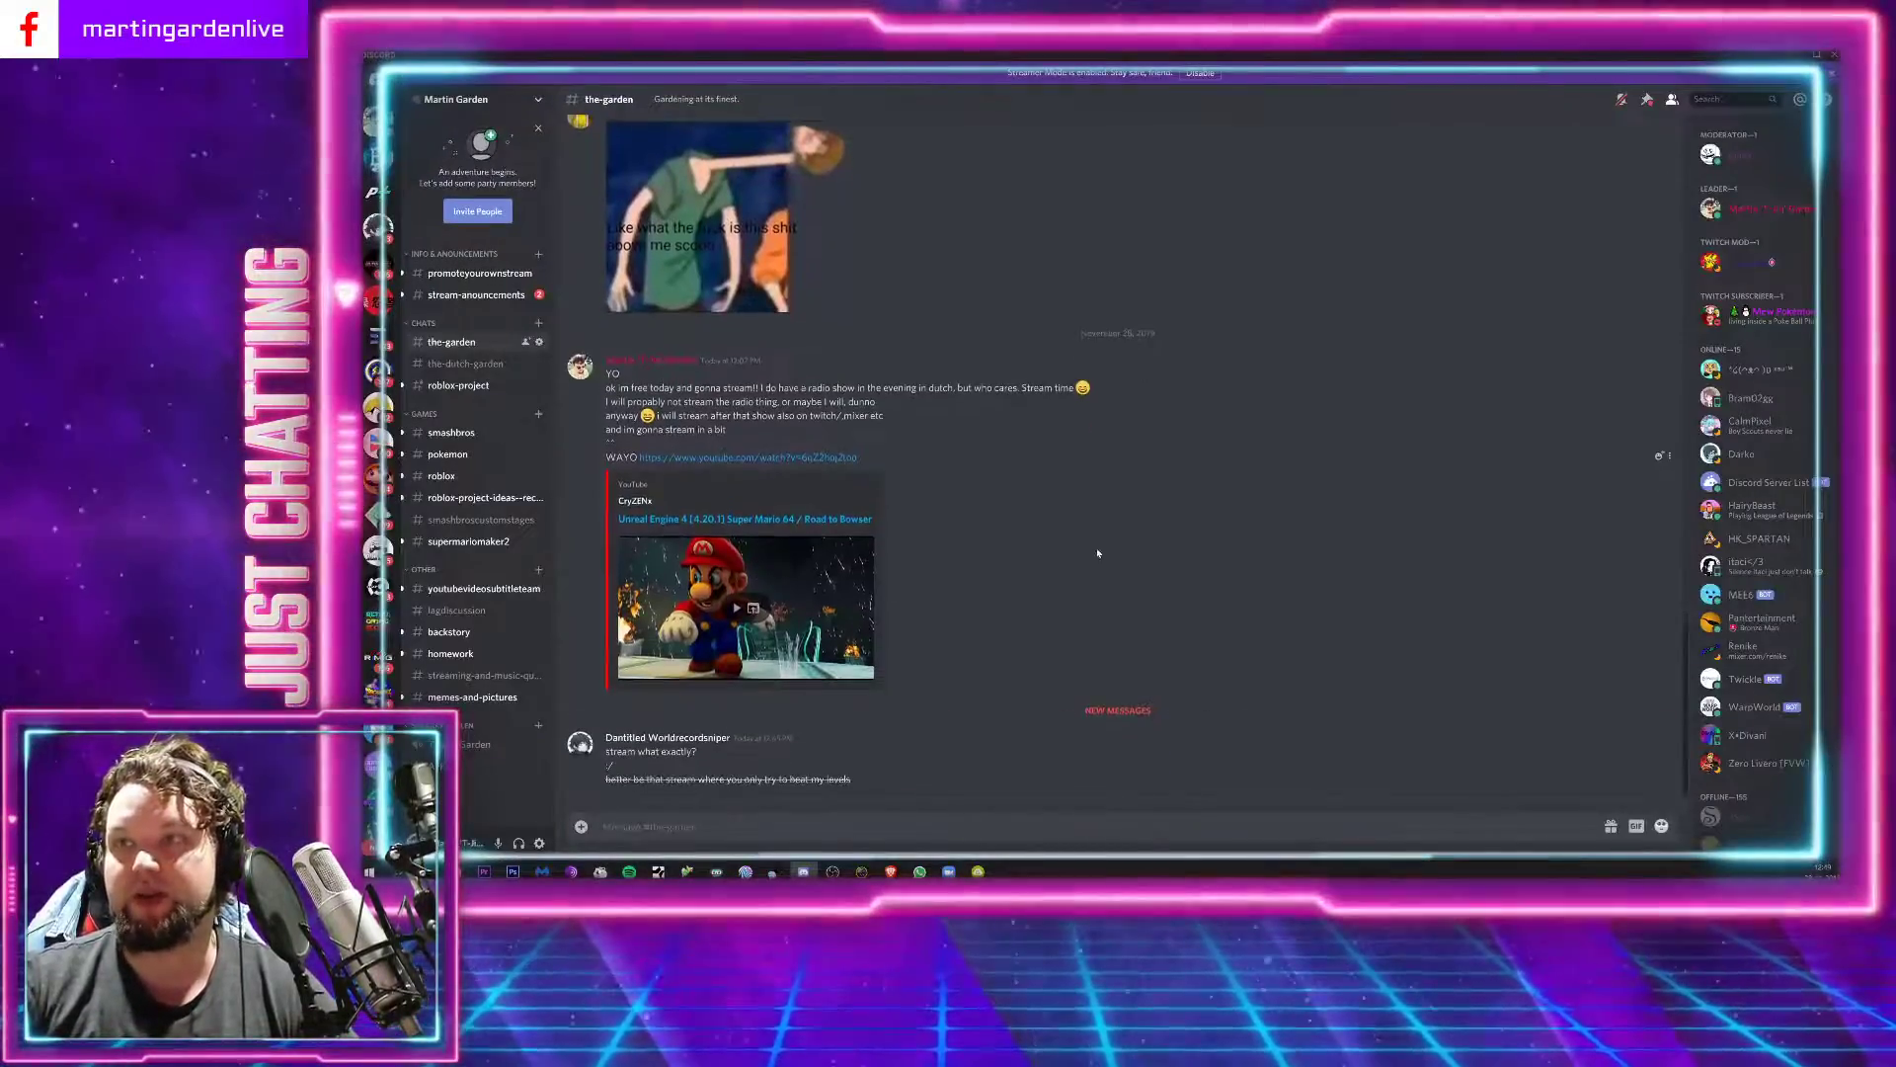
scroll(1086, 549, up, 10)
scroll(1075, 549, down, 10)
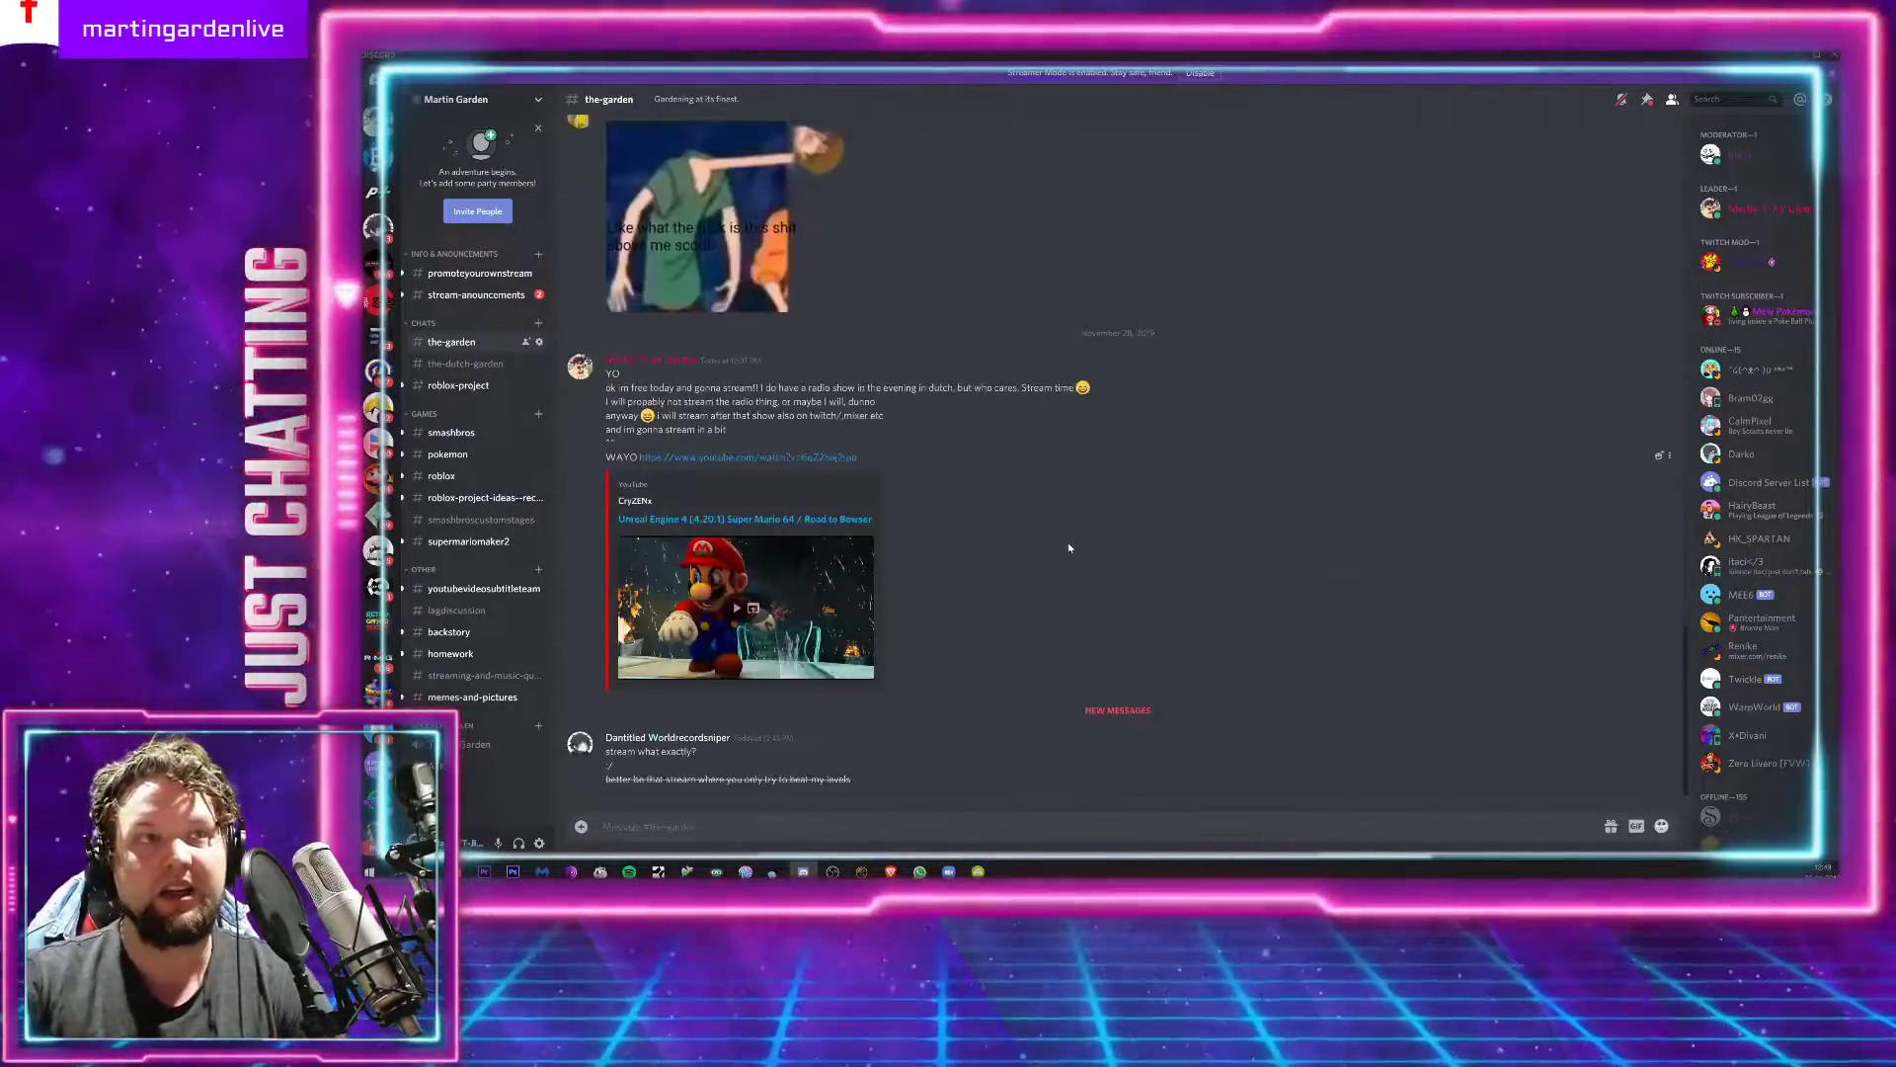